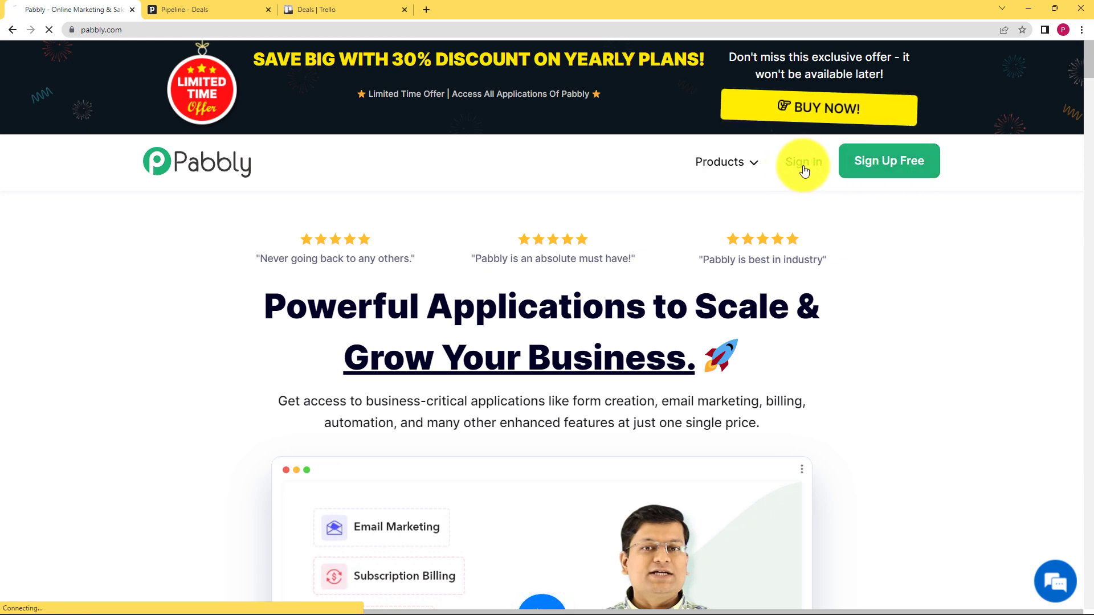
# Sign in to Pabbly with the Google account and open Pabbly Connect from the list of apps.
pyautogui.click(804, 169)
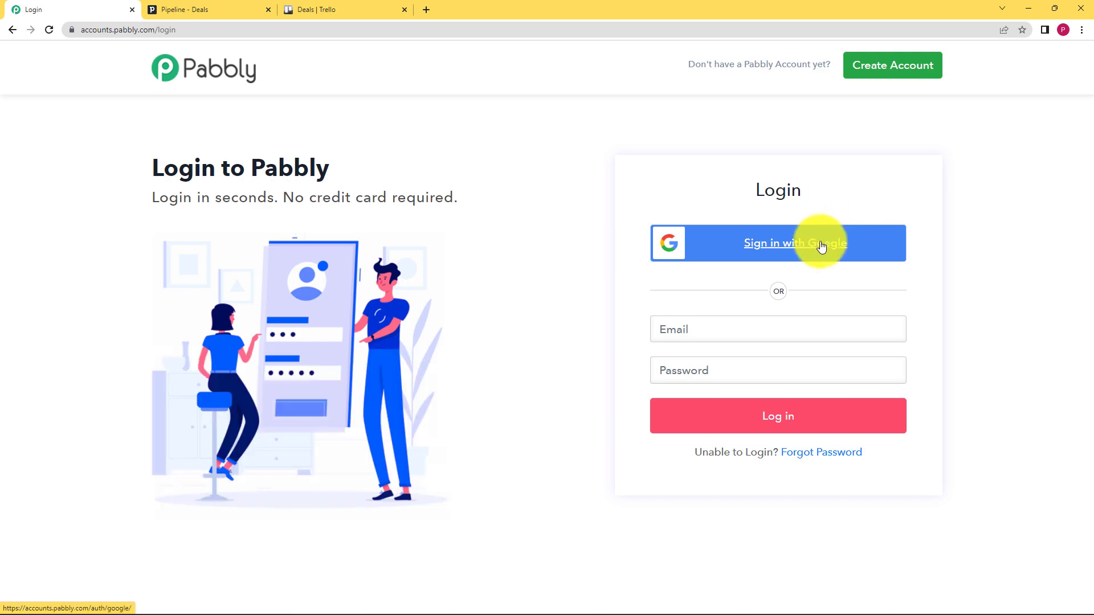
pyautogui.click(779, 250)
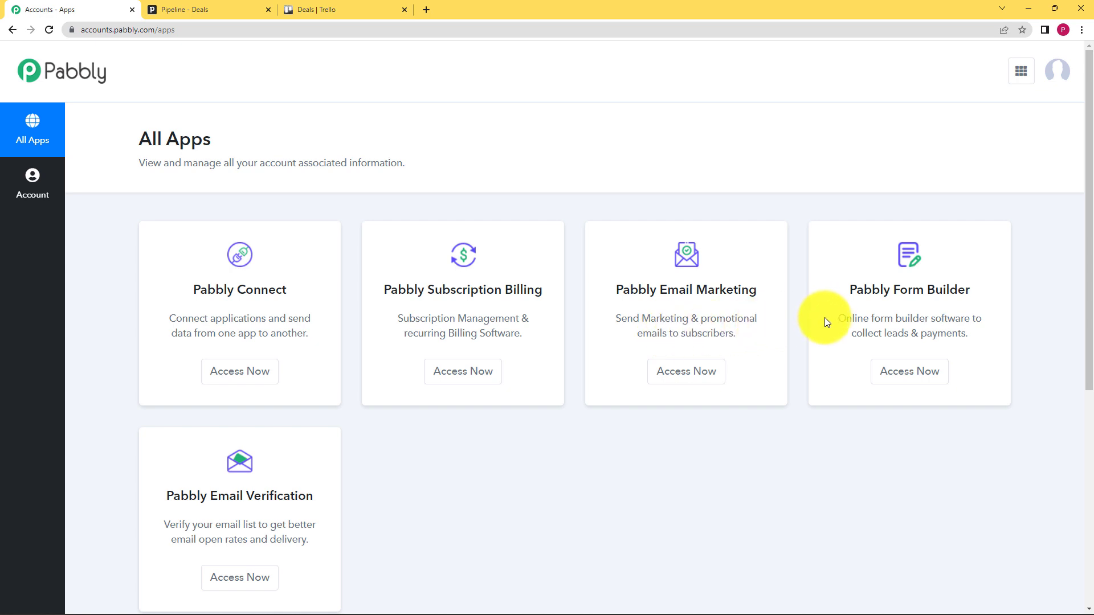
pyautogui.moveTo(185, 286); pyautogui.dragTo(304, 299)
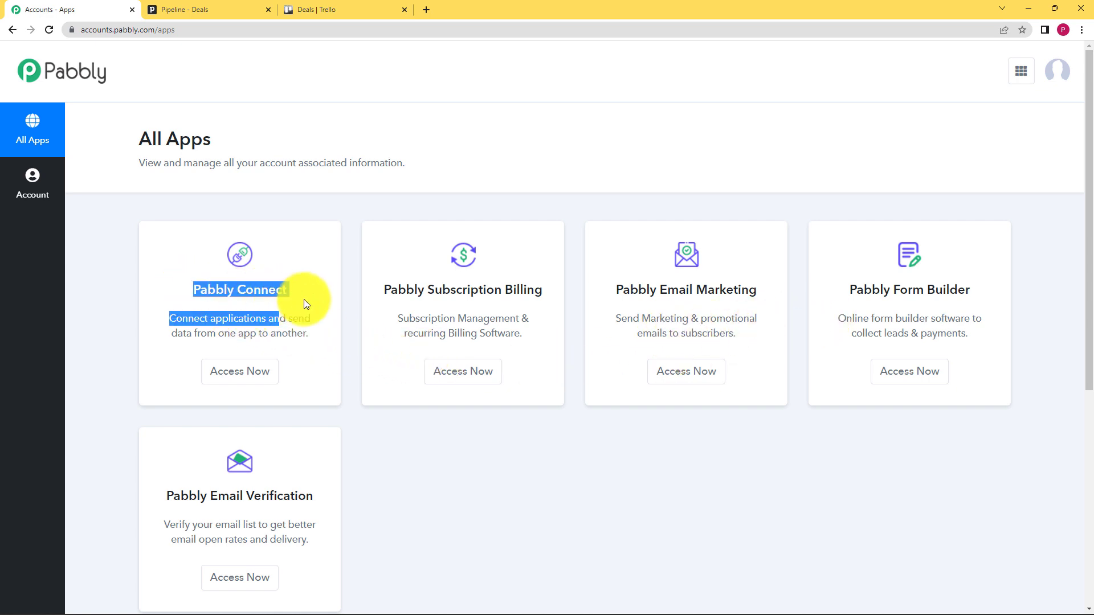
pyautogui.click(196, 342)
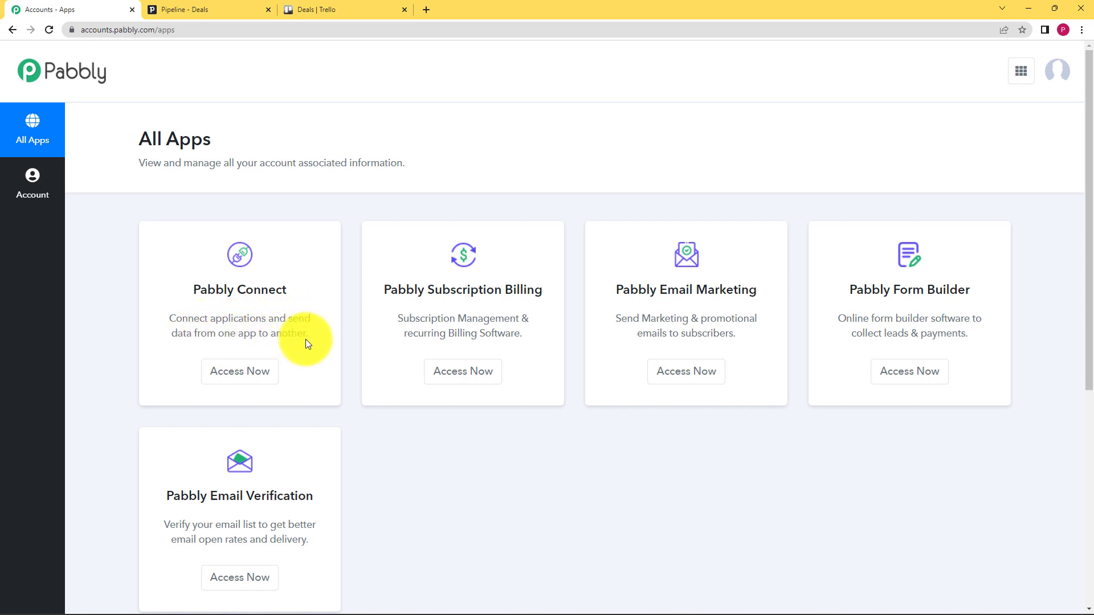
pyautogui.click(238, 373)
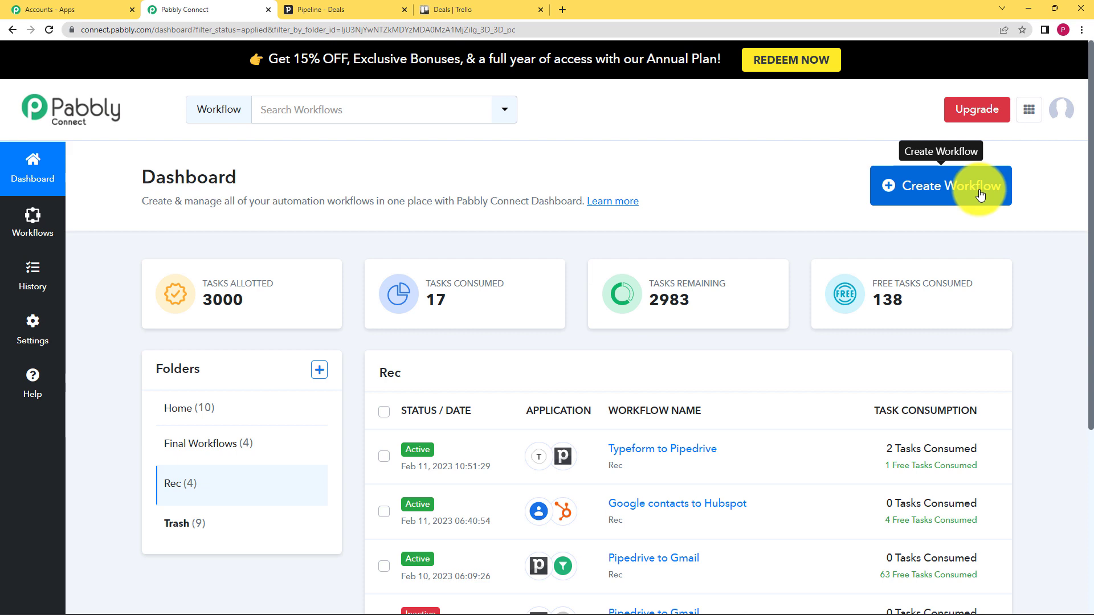
# Create a new workflow named "Pipedrive to Trello".
pyautogui.click(957, 191)
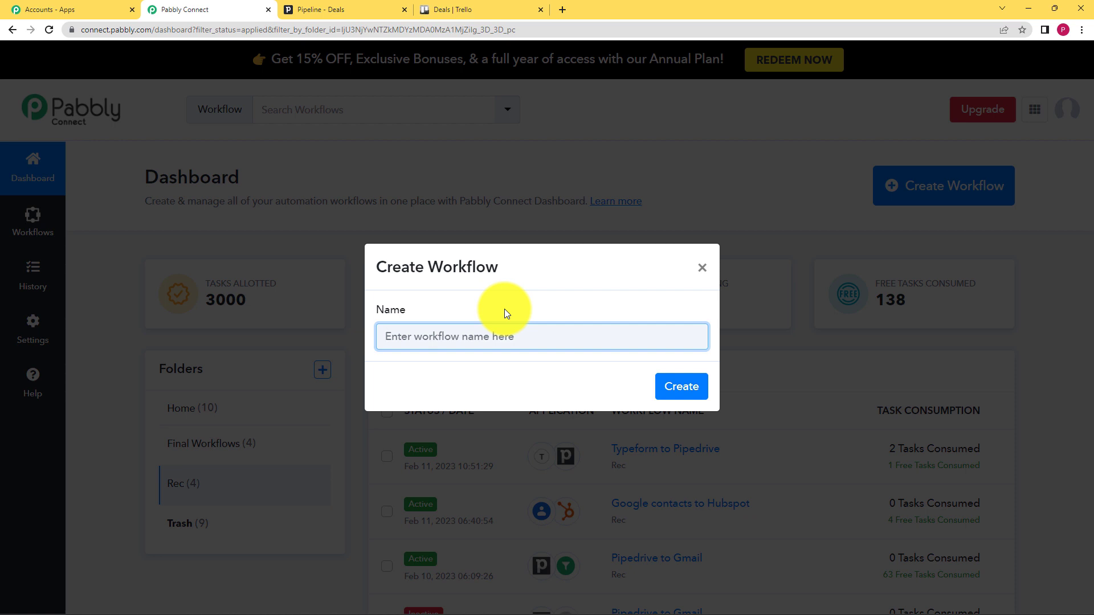
pyautogui.write('Pipedrive to ')
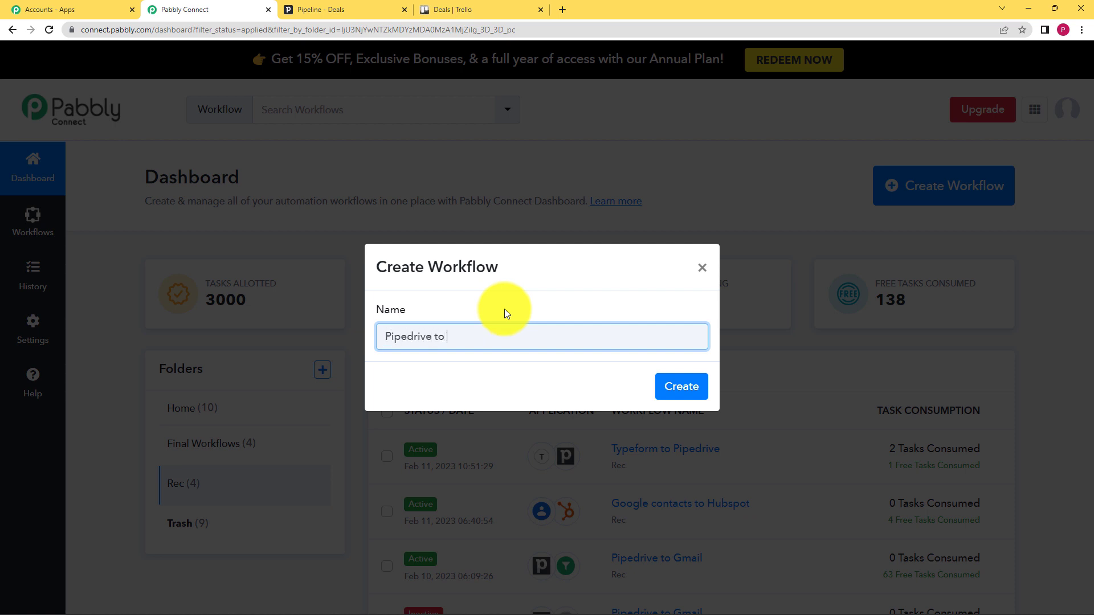
pyautogui.write('Trello')
pyautogui.press('Return')
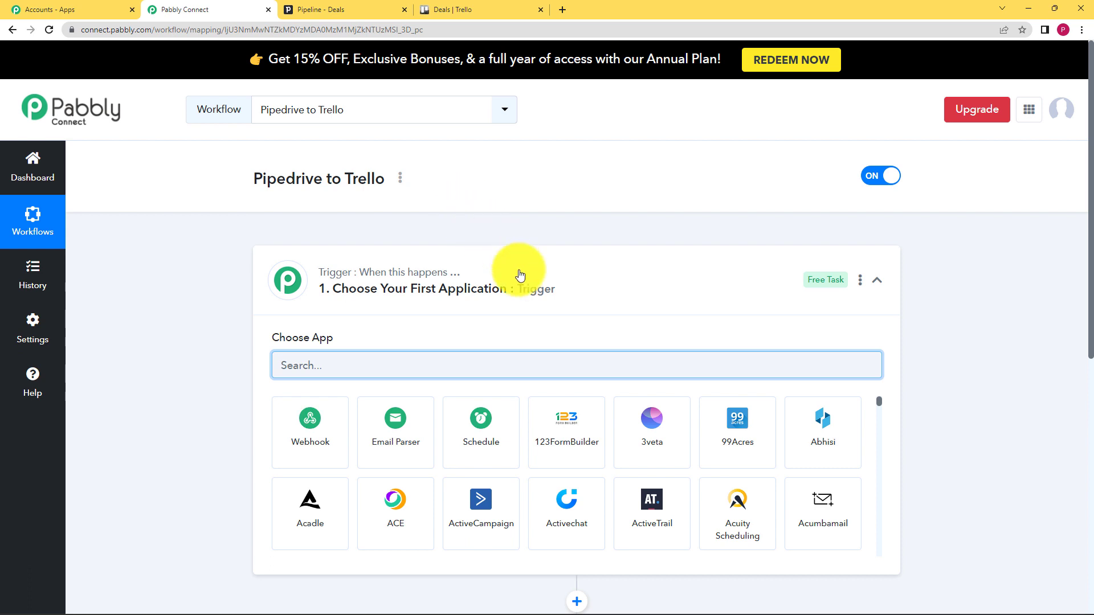
pyautogui.click(467, 254)
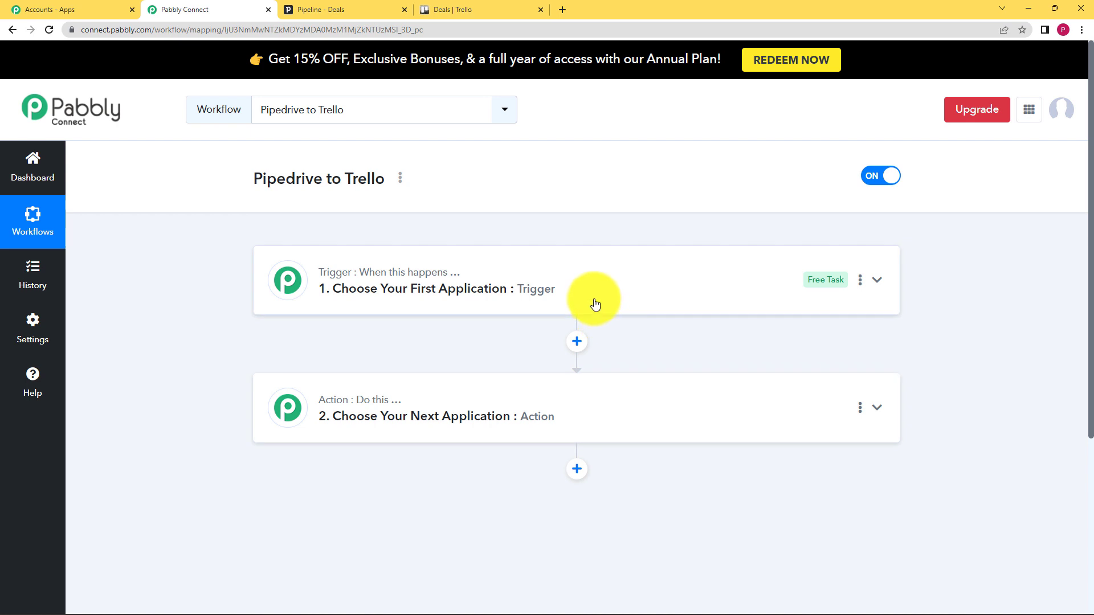
pyautogui.rightClick(546, 295)
pyautogui.click(530, 305)
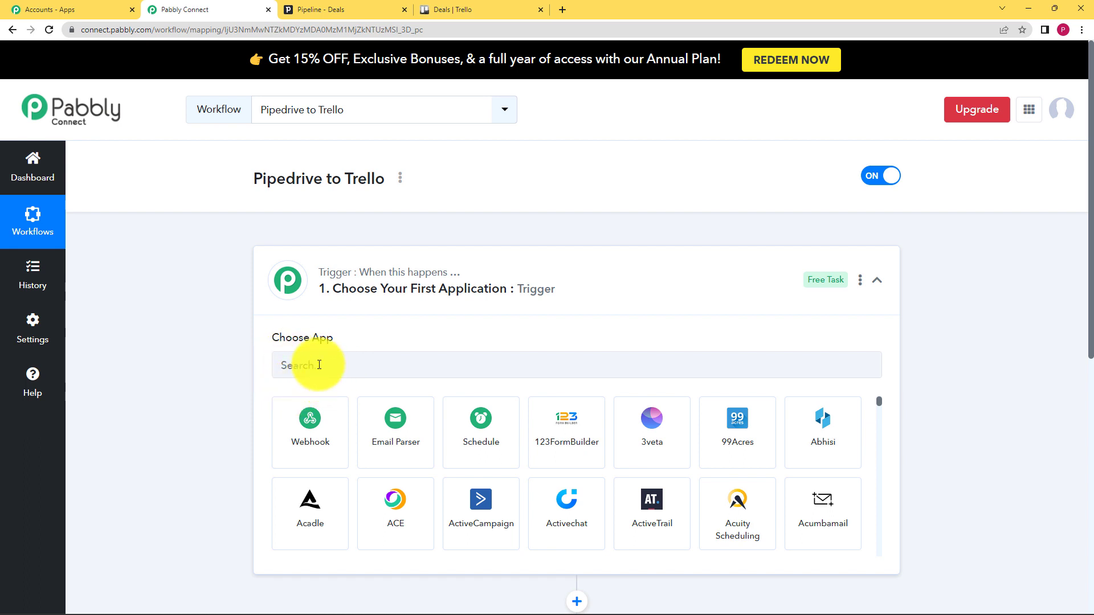
pyautogui.scroll(-4, 245, 405)
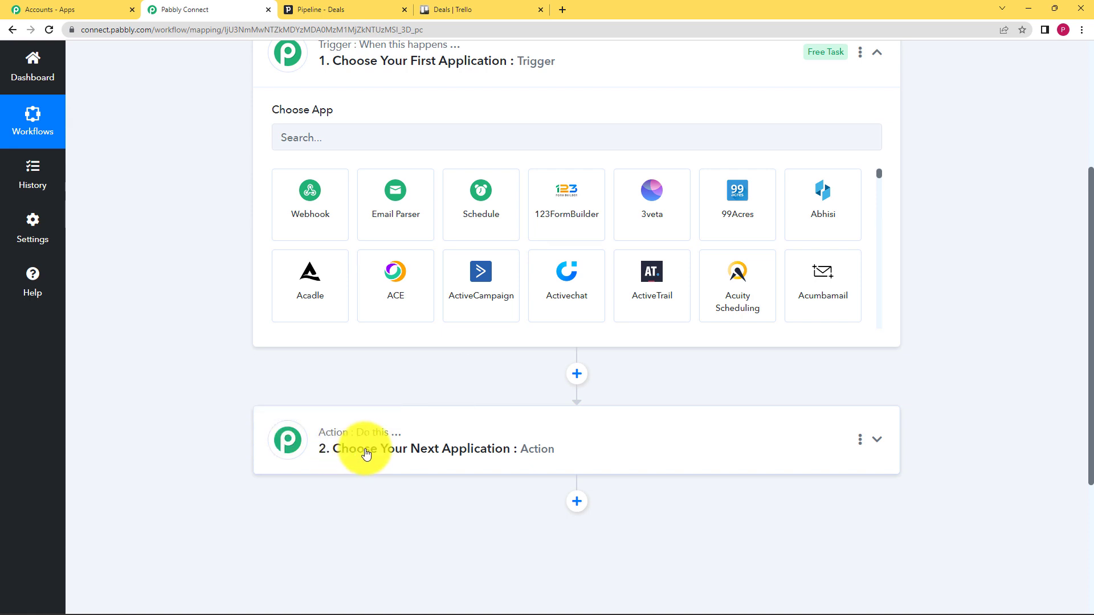
pyautogui.scroll(4, 391, 434)
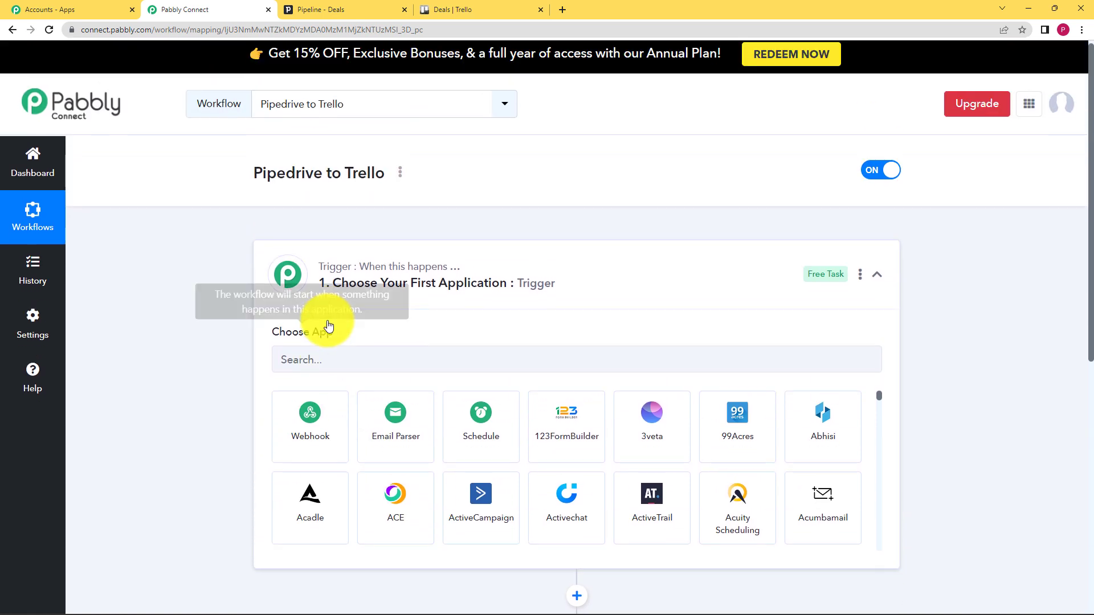
# Set PipeDrive as the workflow's trigger application with New Deal as the trigger event.
pyautogui.click(335, 364)
pyautogui.write('pipedr')
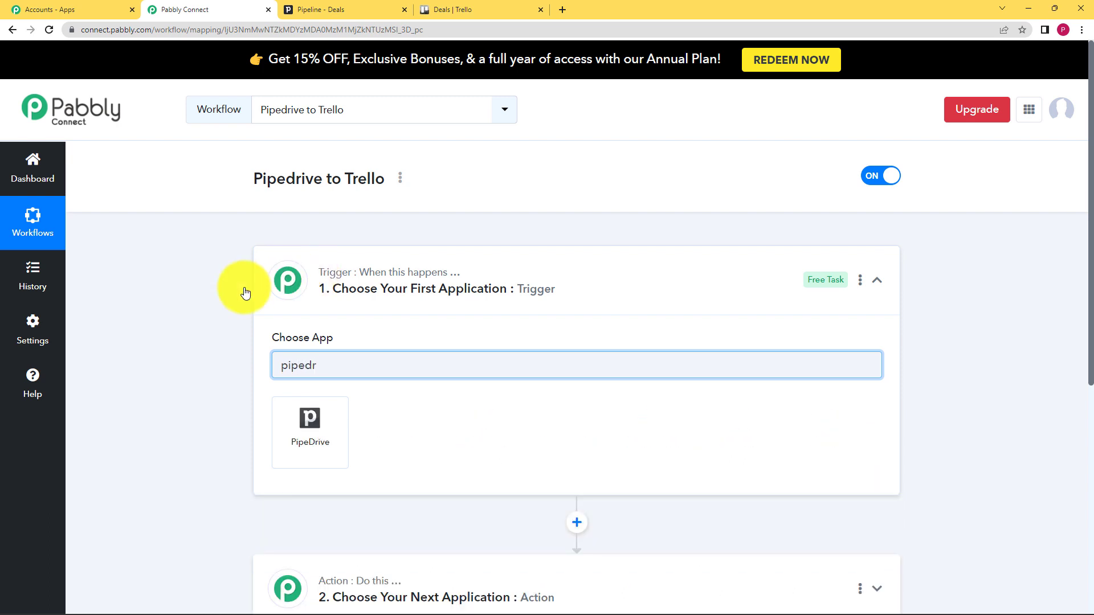
pyautogui.click(311, 436)
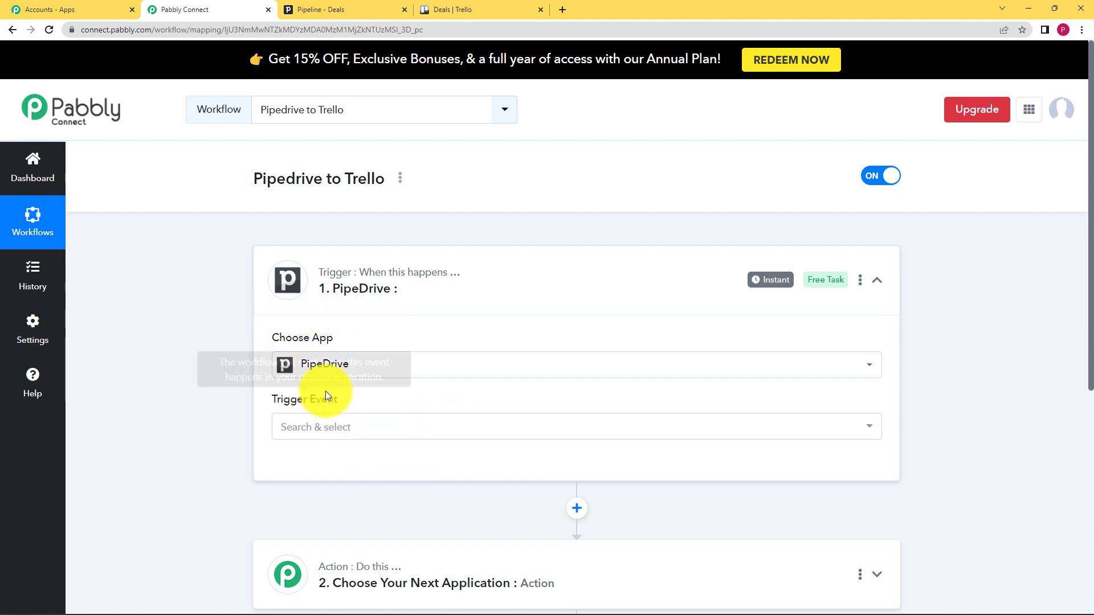
pyautogui.scroll(-3, 229, 408)
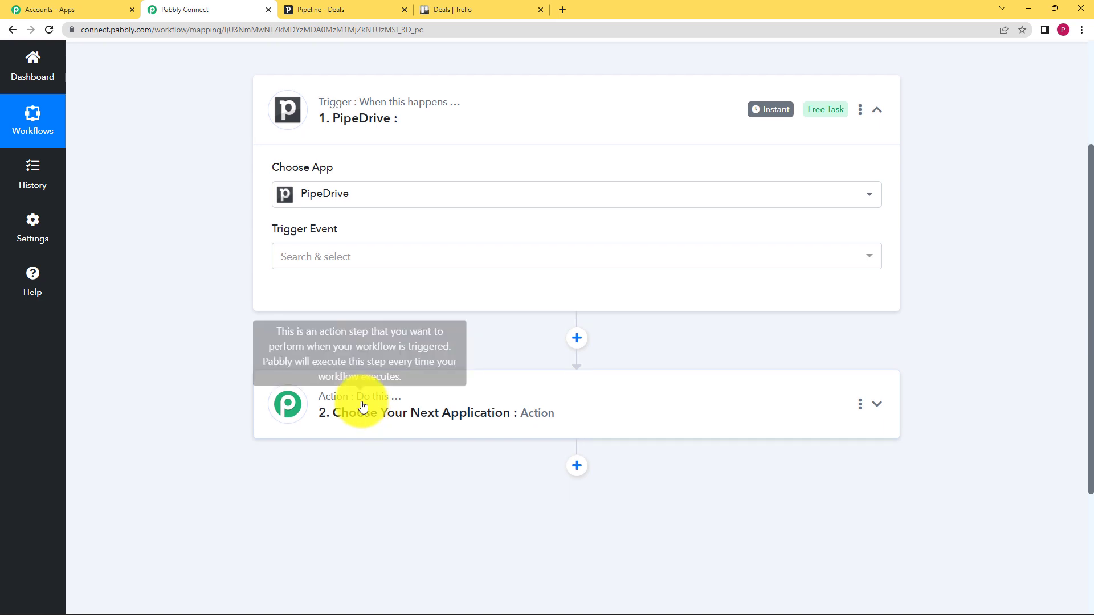
pyautogui.scroll(2, 362, 402)
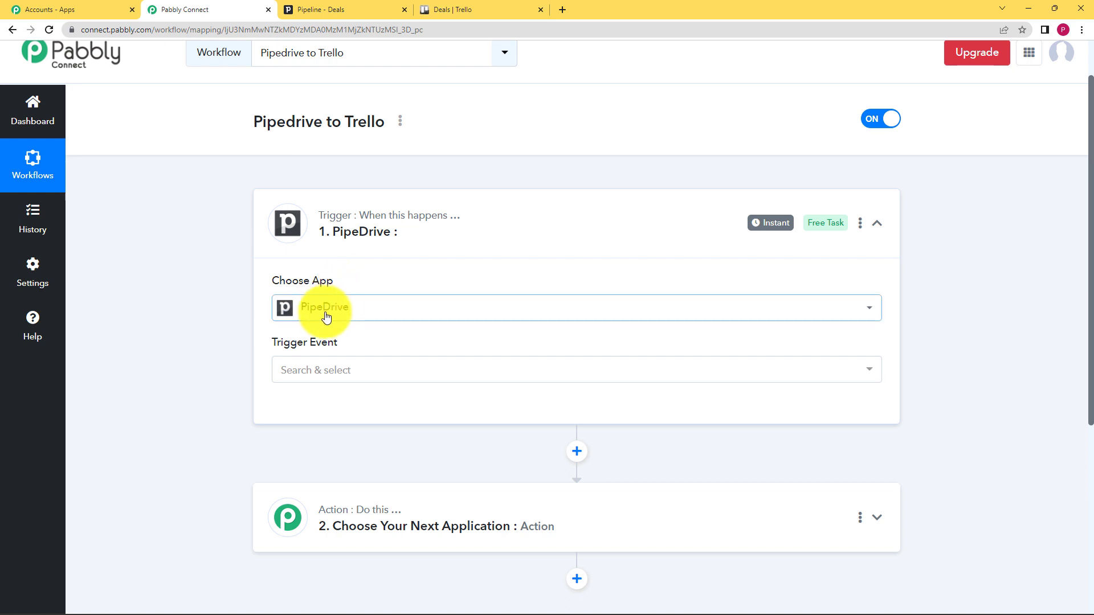
pyautogui.click(353, 370)
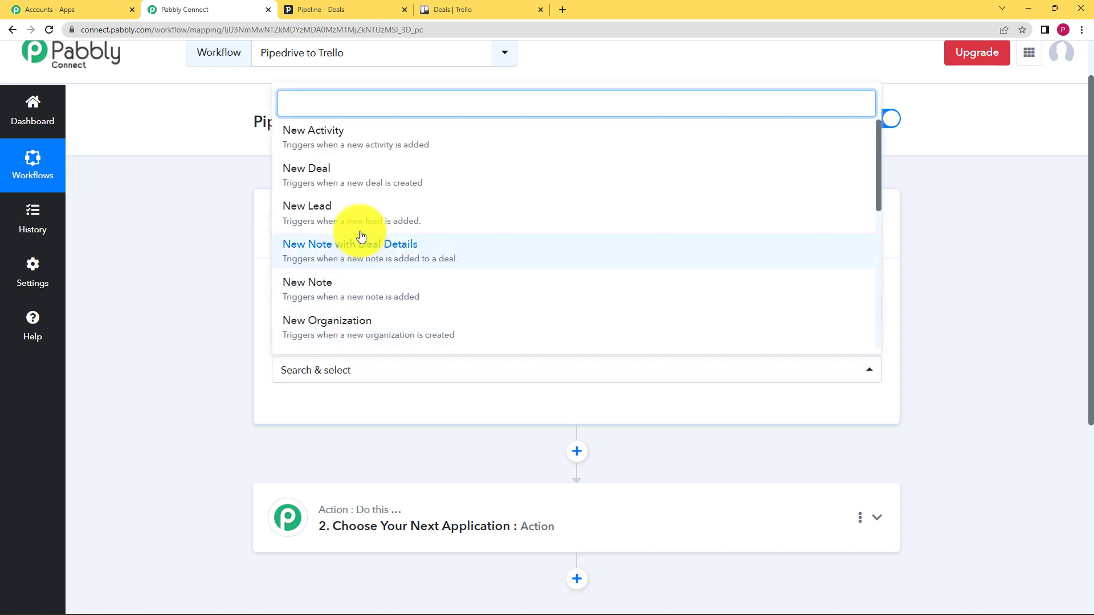
pyautogui.click(313, 175)
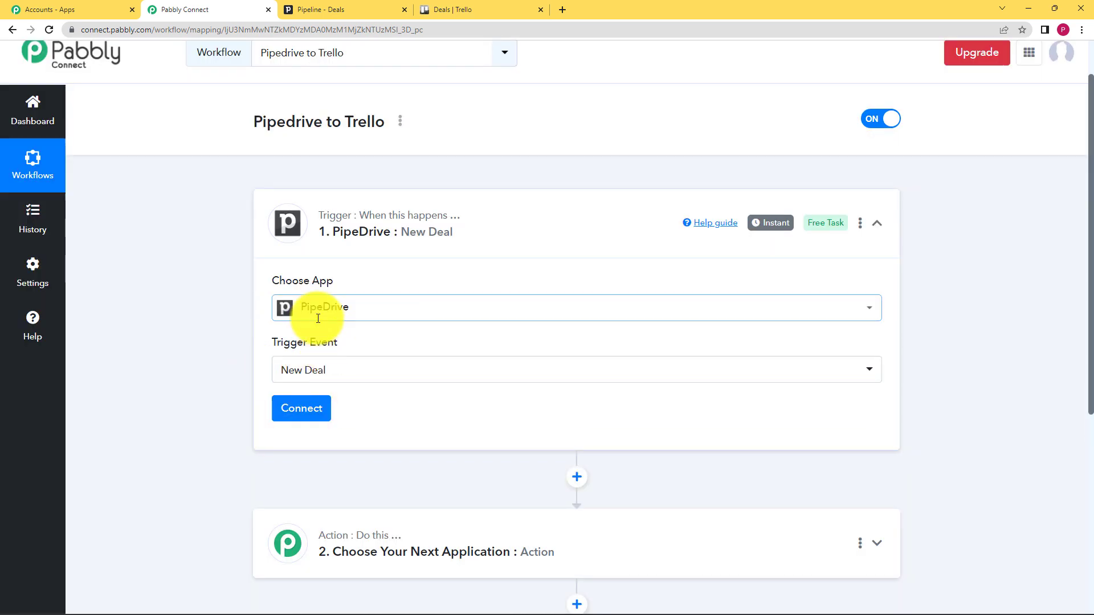
# Start adding a new PipeDrive connection for the New Deal trigger instead of using the existing one.
pyautogui.moveTo(306, 355)
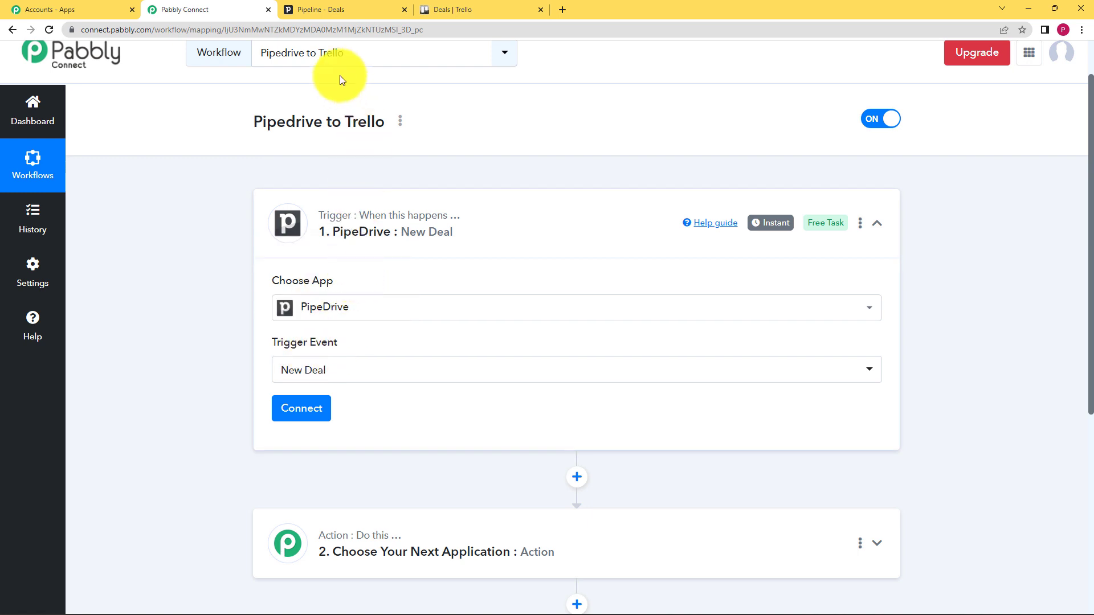
pyautogui.click(337, 9)
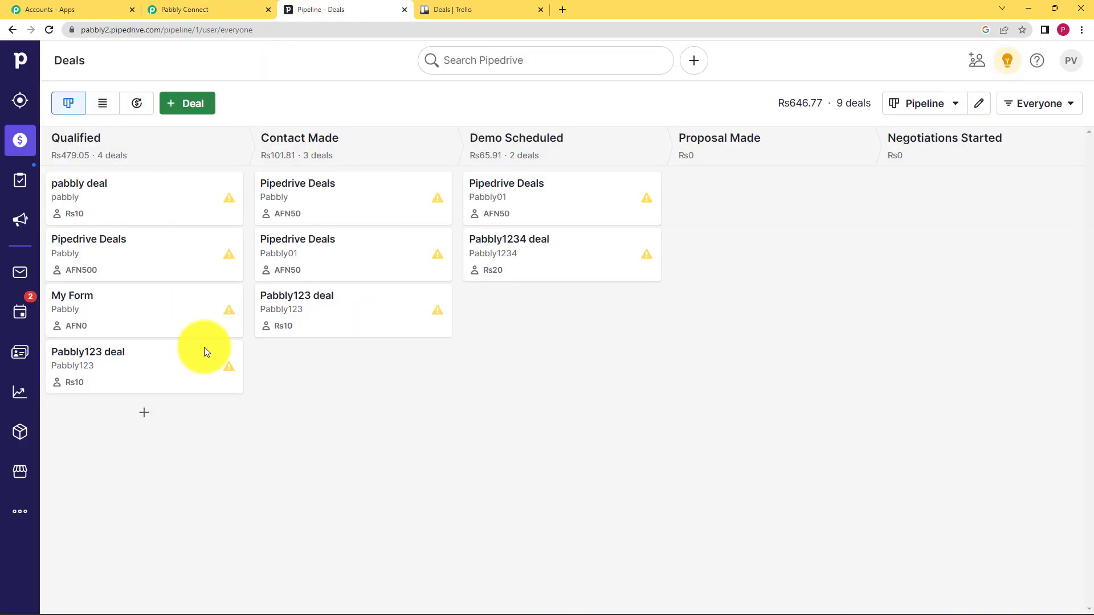
pyautogui.click(146, 6)
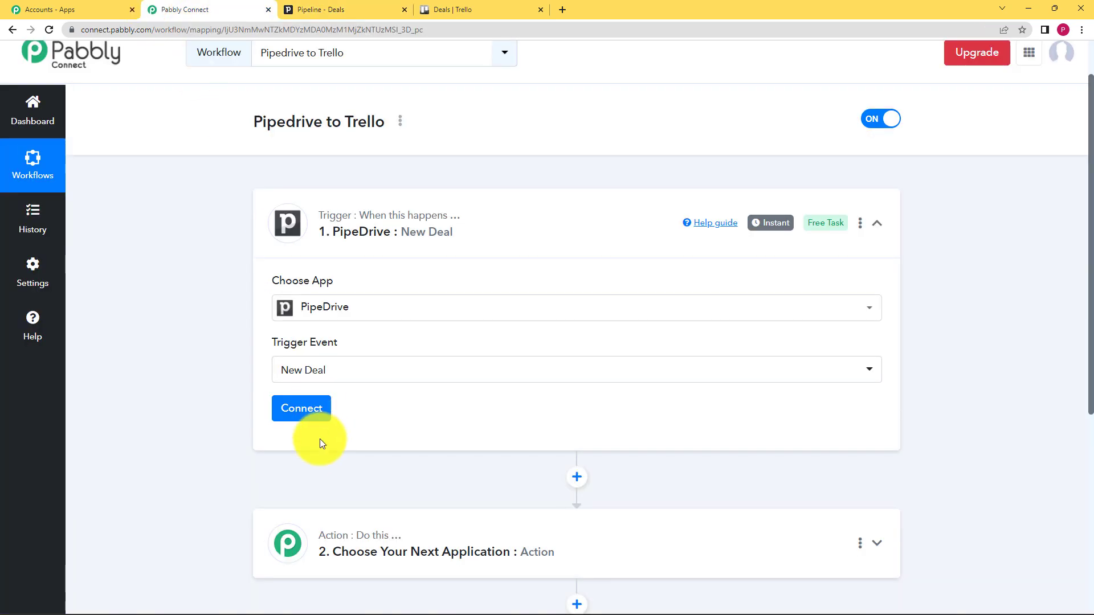
pyautogui.click(297, 417)
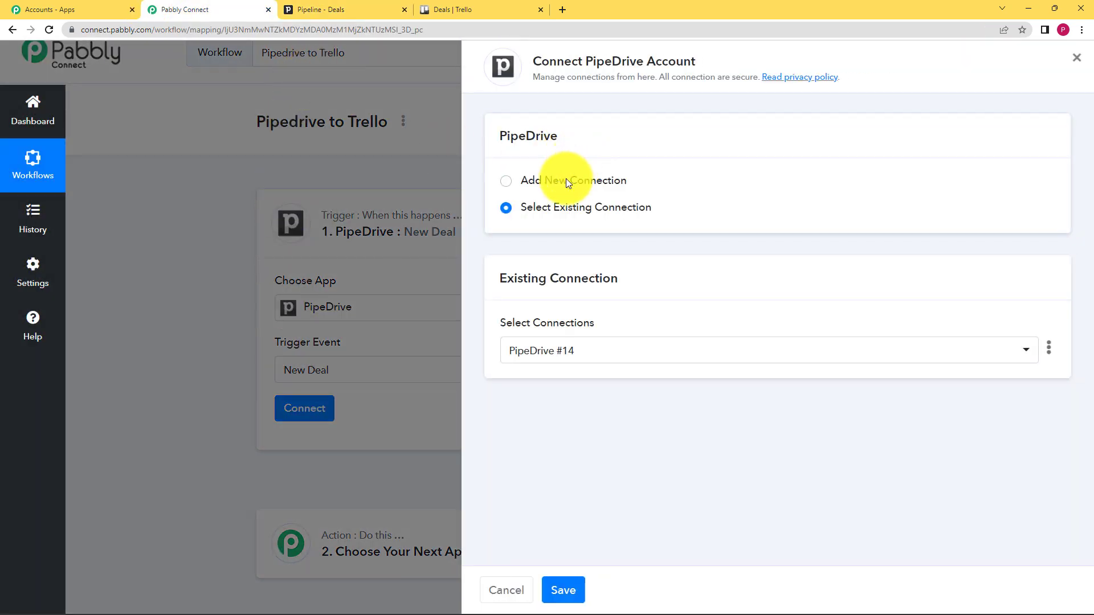
pyautogui.click(566, 180)
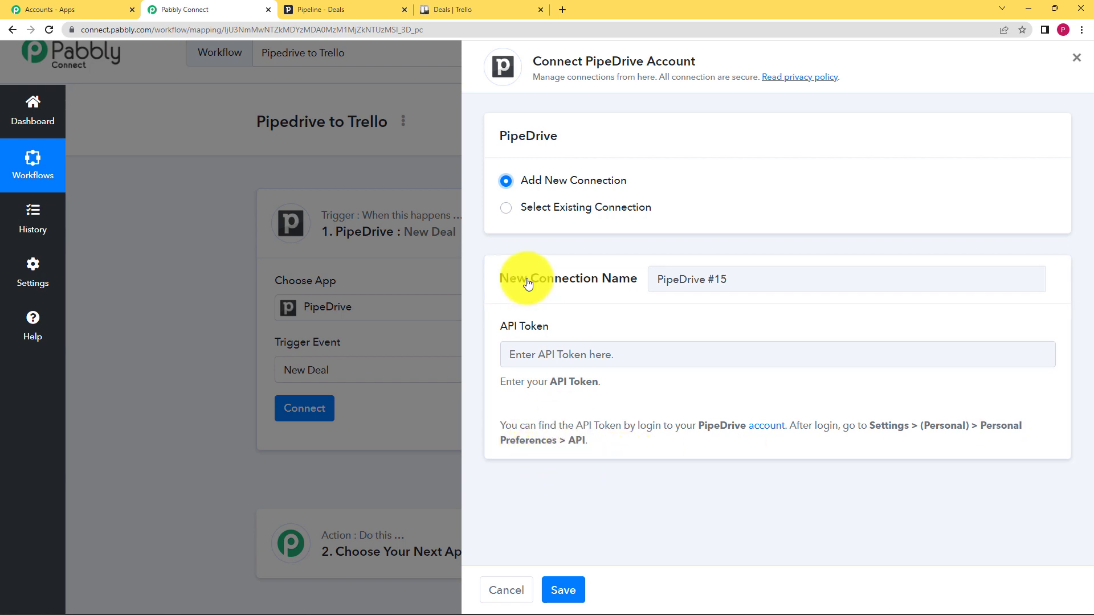
# Switch to Pipedrive, generate a new personal API token in the personal preferences and copy it.
pyautogui.click(365, 9)
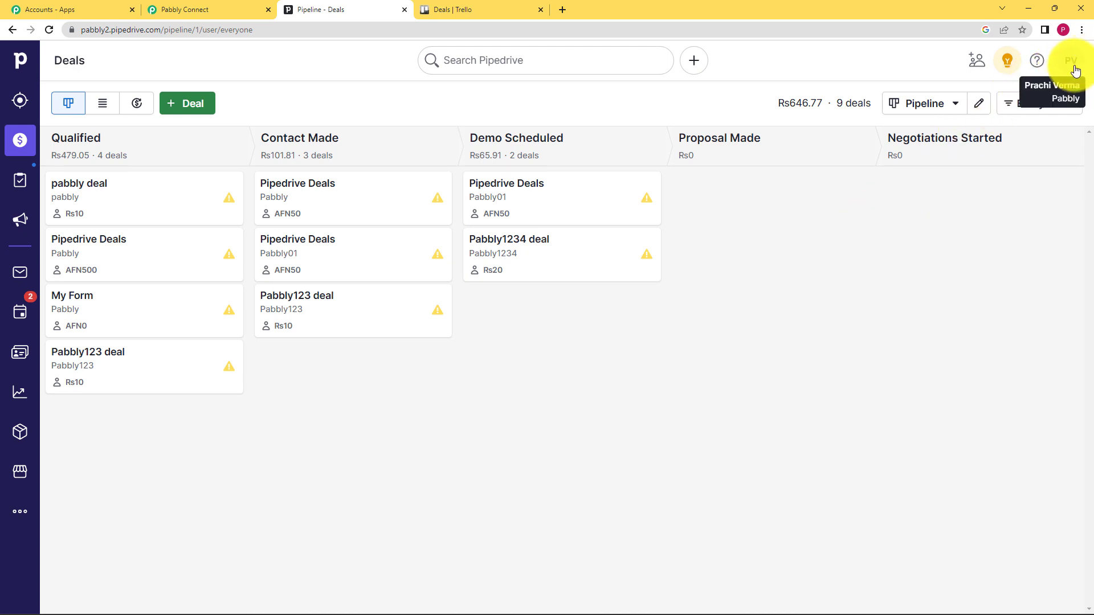
pyautogui.click(1073, 64)
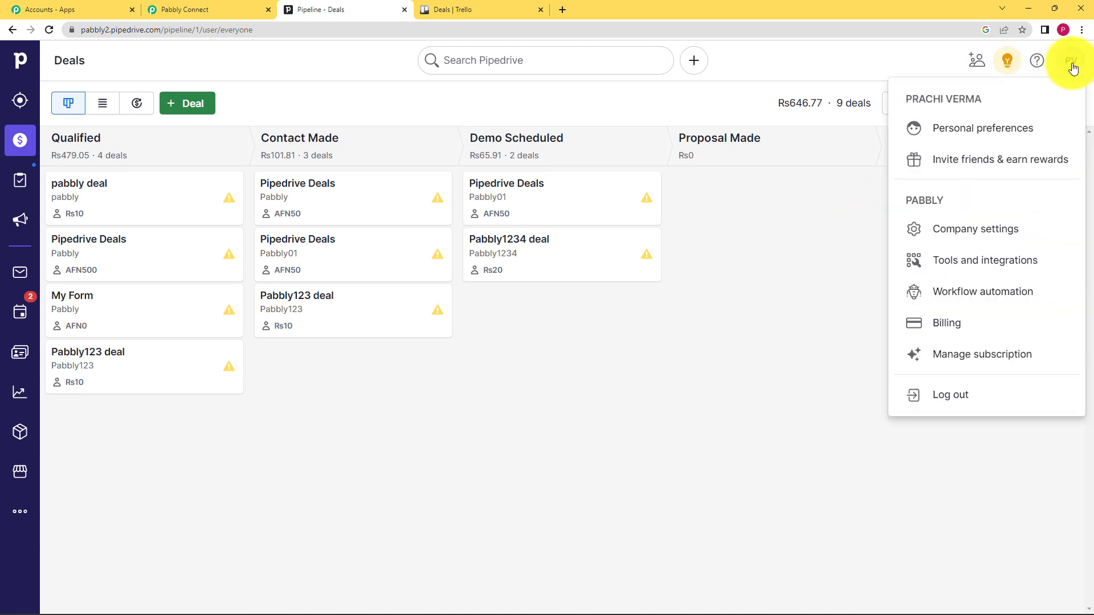
pyautogui.click(978, 133)
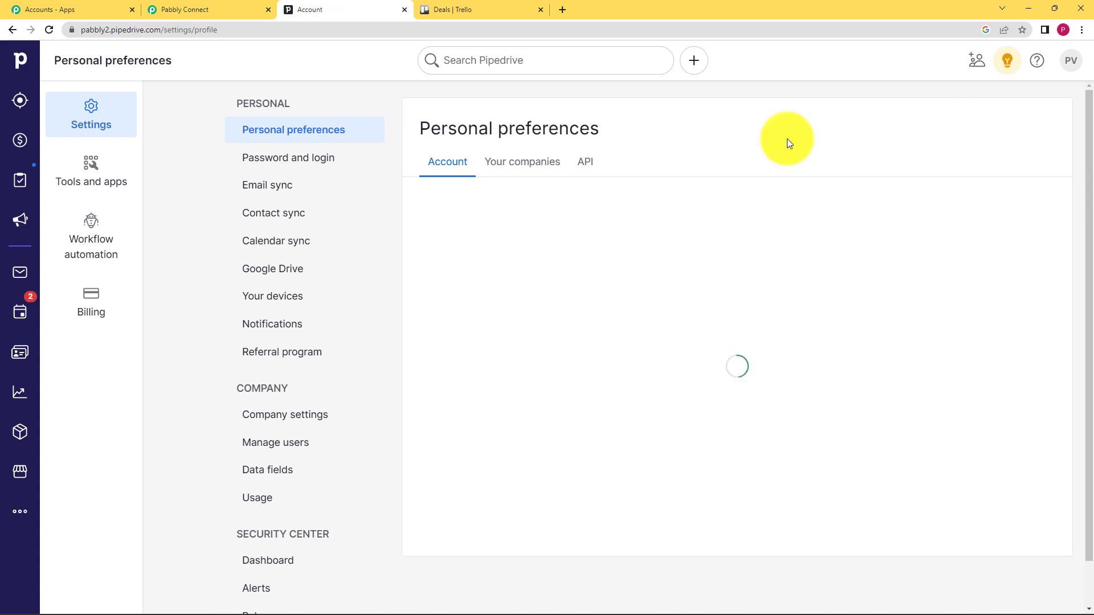
pyautogui.click(586, 167)
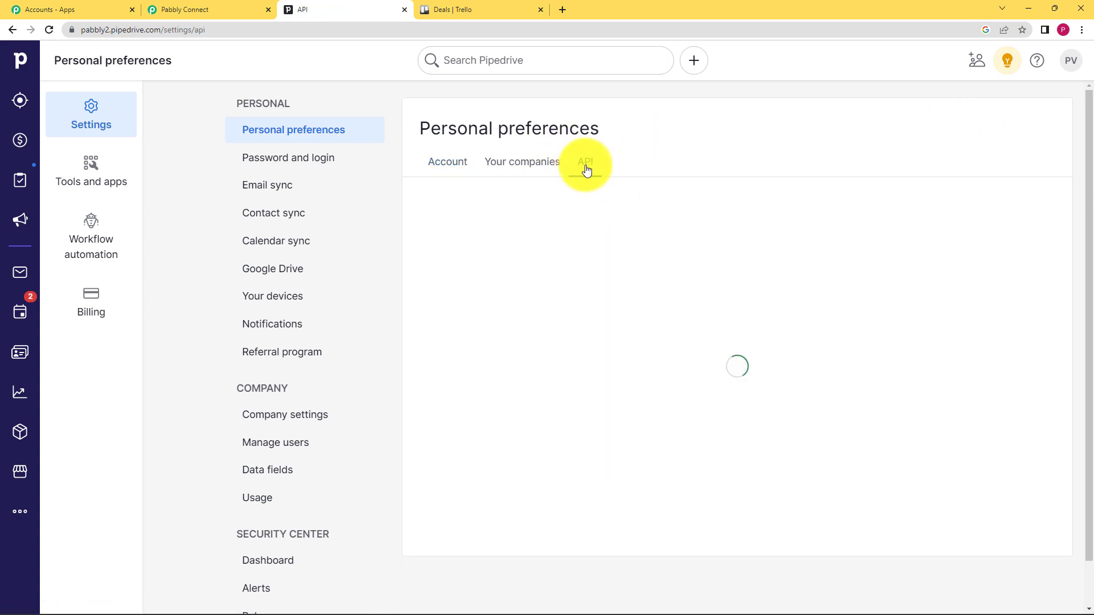
pyautogui.click(526, 275)
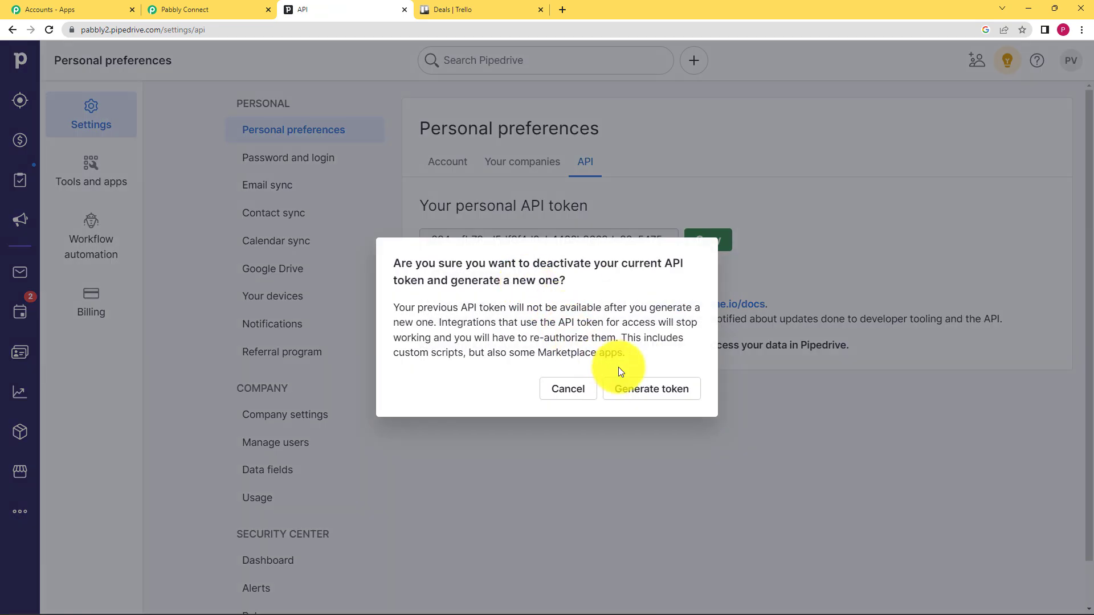
pyautogui.click(641, 385)
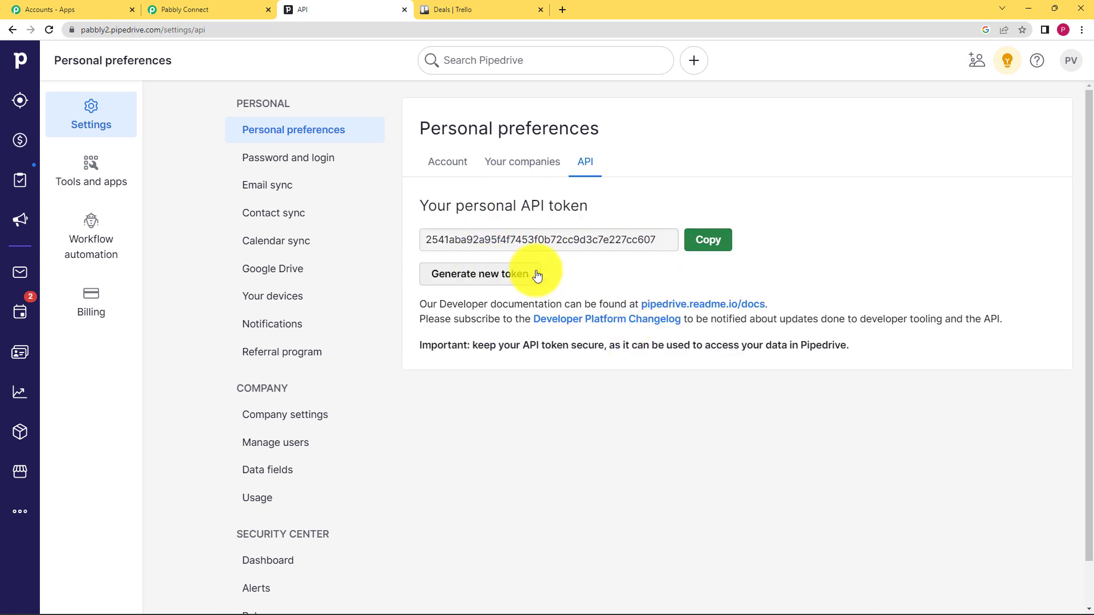
pyautogui.click(700, 252)
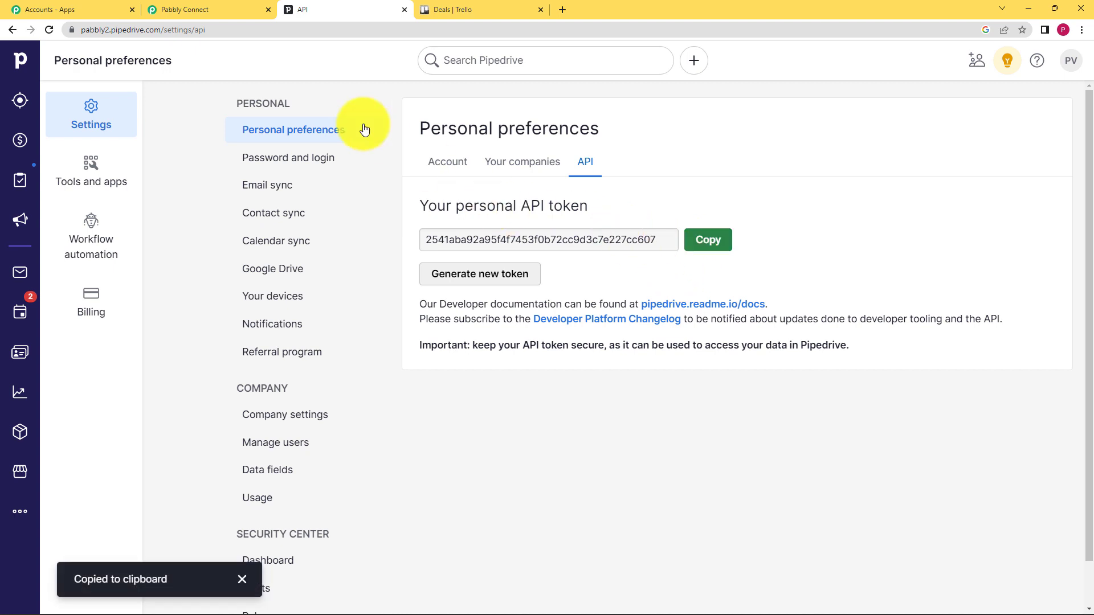
# Back in Pabbly Connect, paste the API token into the new PipeDrive connection and save it.
pyautogui.click(237, 9)
pyautogui.click(573, 357)
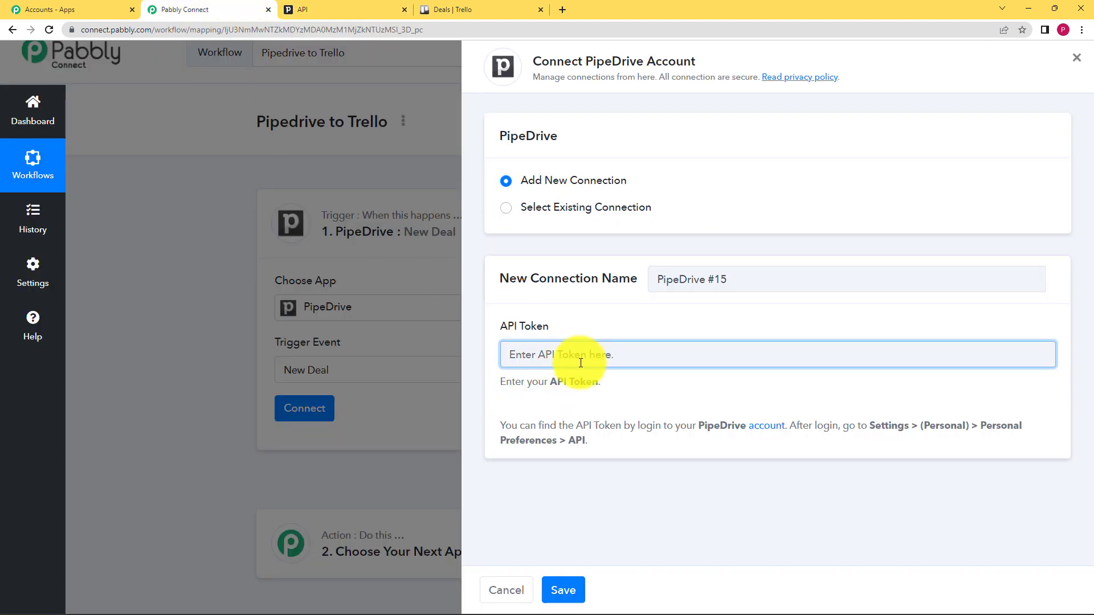
pyautogui.hotkey('ctrl', 'v')
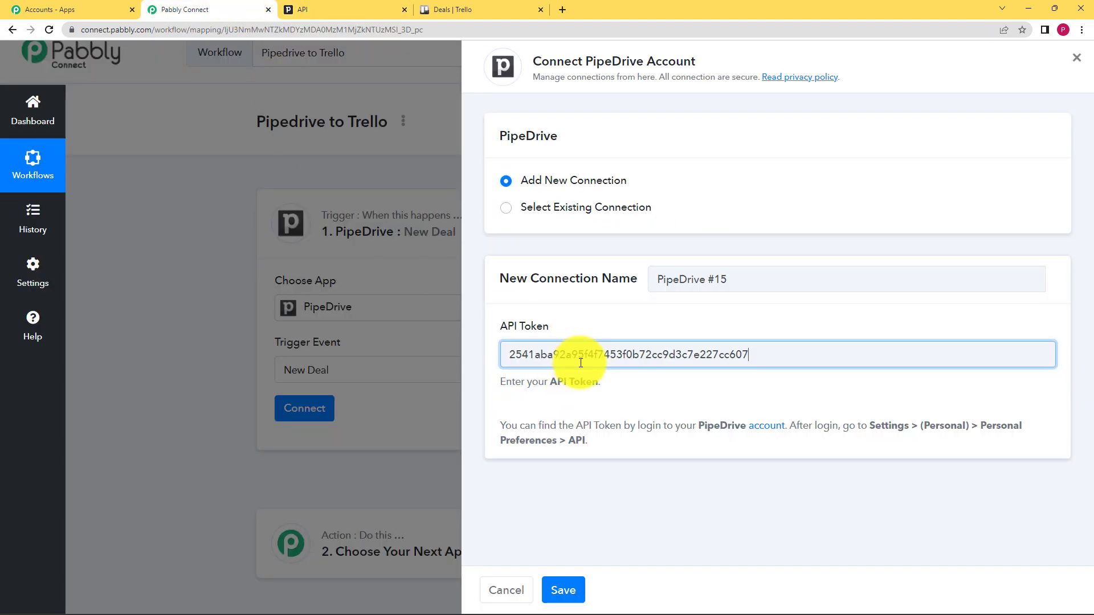
pyautogui.click(562, 590)
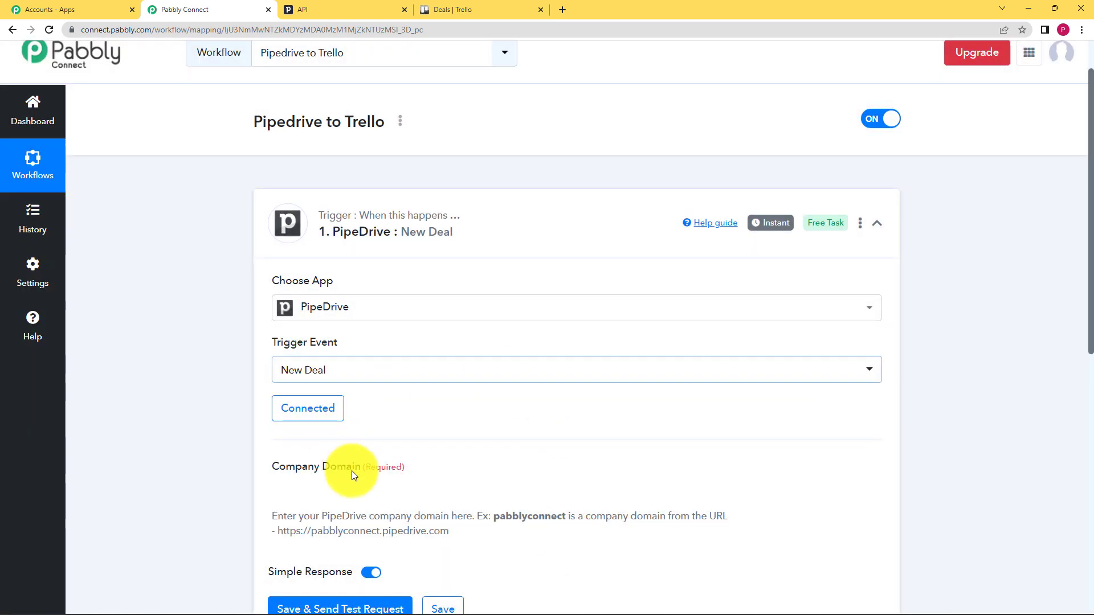
# Switch to Pipedrive and copy the company domain pabbly2 from its web address.
pyautogui.scroll(-1, 249, 435)
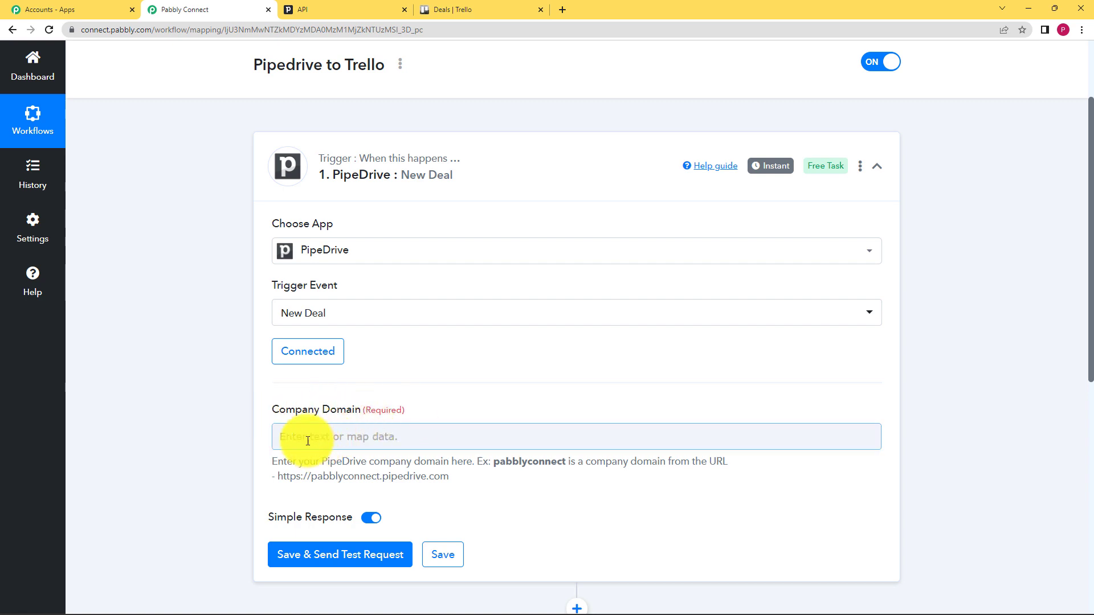
pyautogui.scroll(-2, 244, 436)
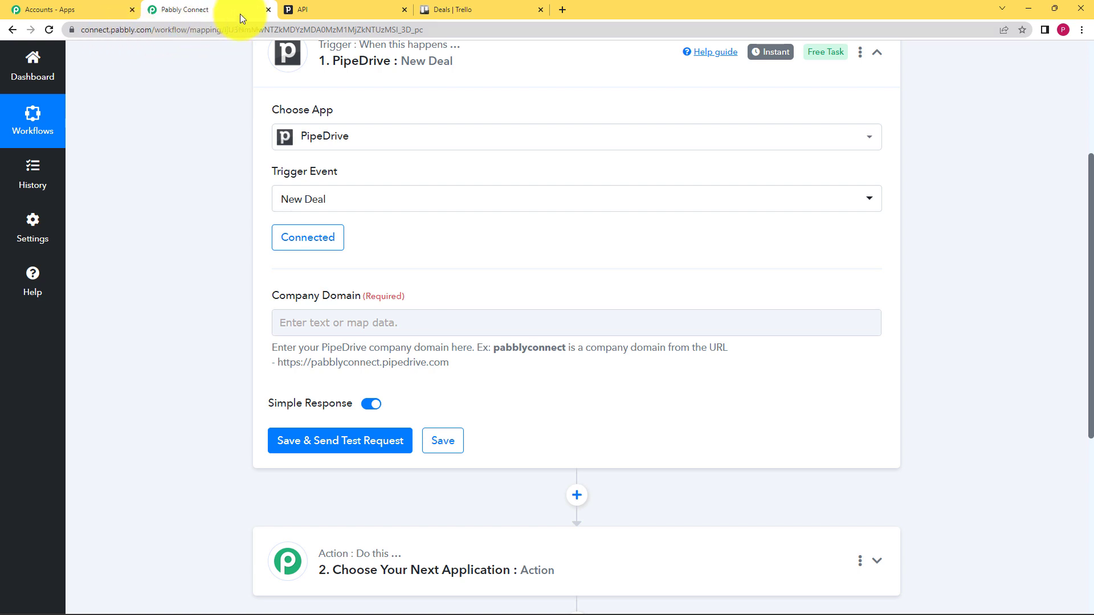
pyautogui.click(326, 5)
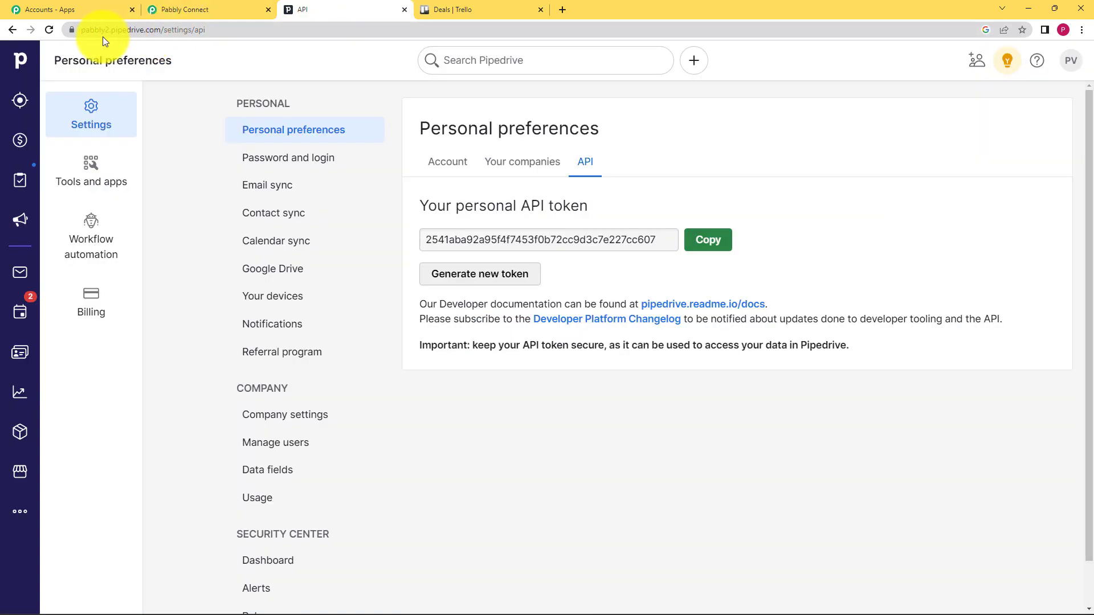
pyautogui.moveTo(110, 28); pyautogui.dragTo(86, 32)
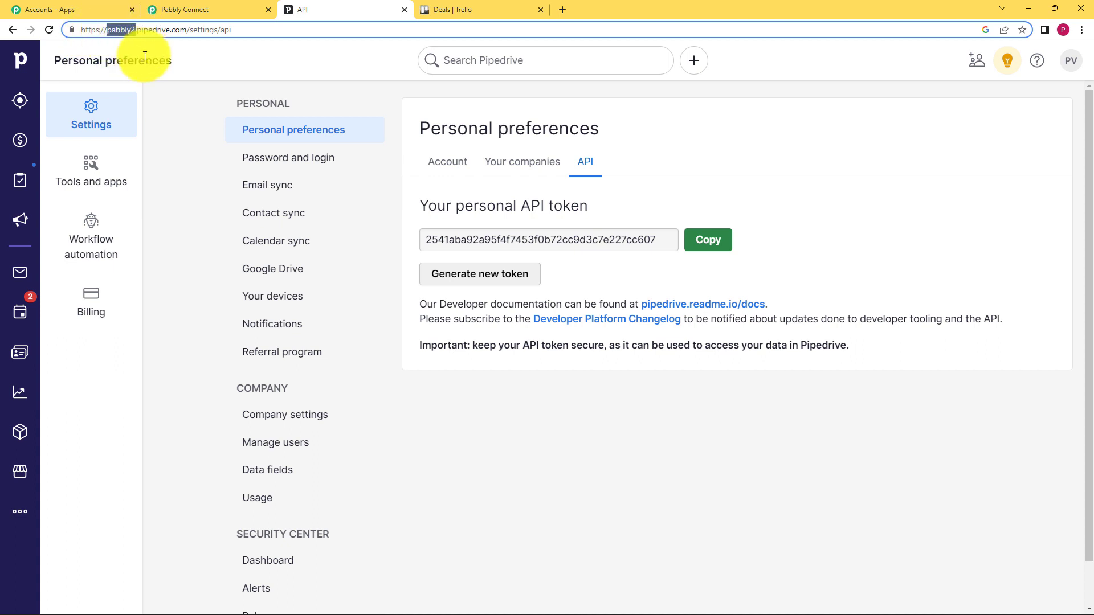
# Back in Pabbly Connect, set the trigger's company domain to pabbly2 and send a test request.
pyautogui.click(177, 9)
pyautogui.click(343, 321)
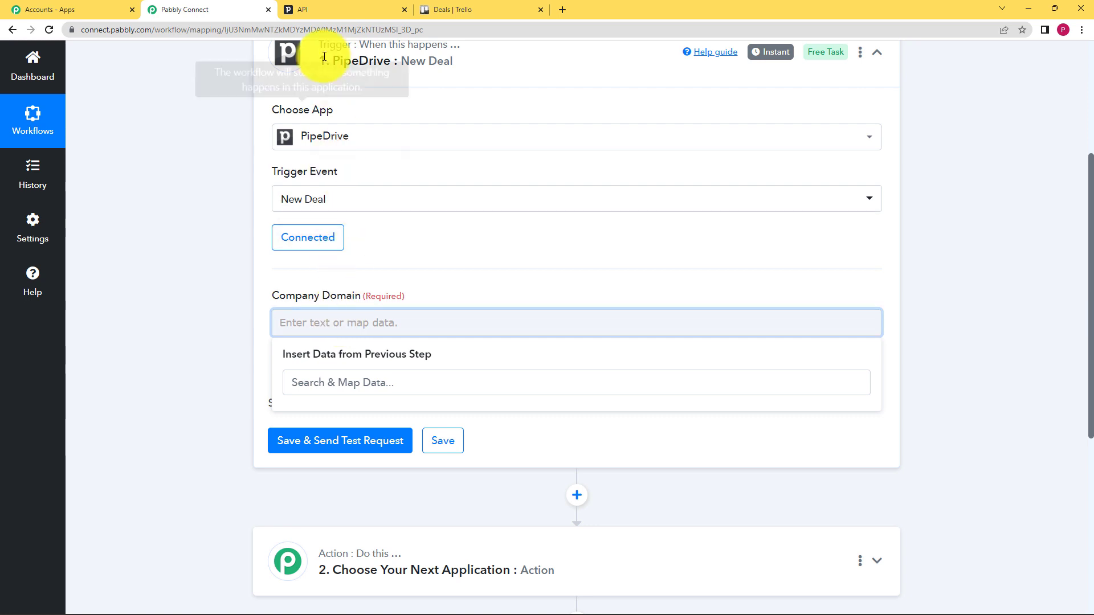
pyautogui.hotkey('ctrl', 'v')
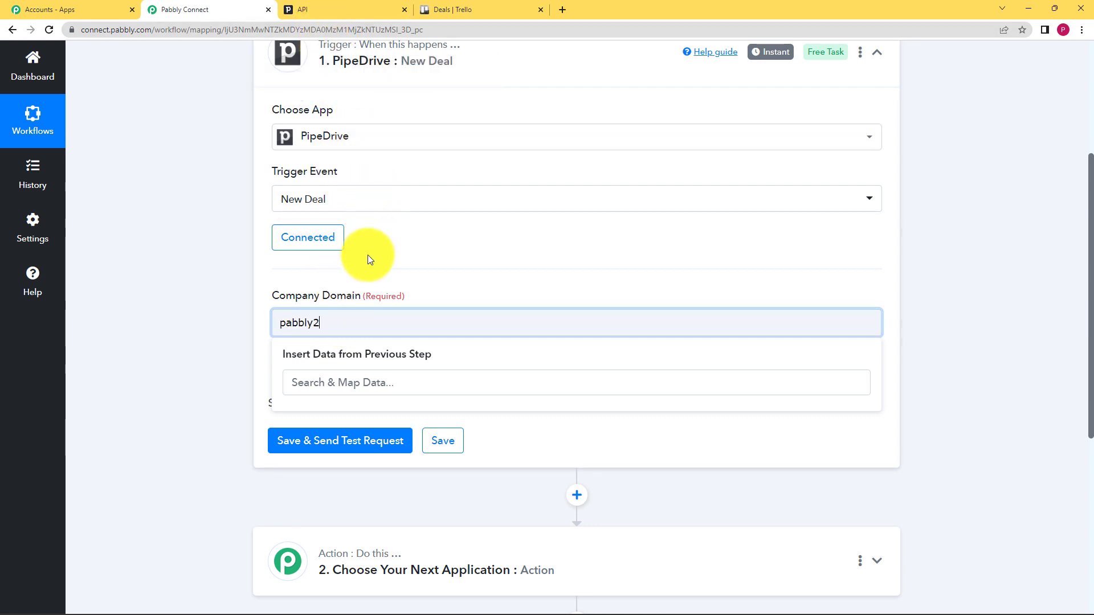
pyautogui.click(241, 350)
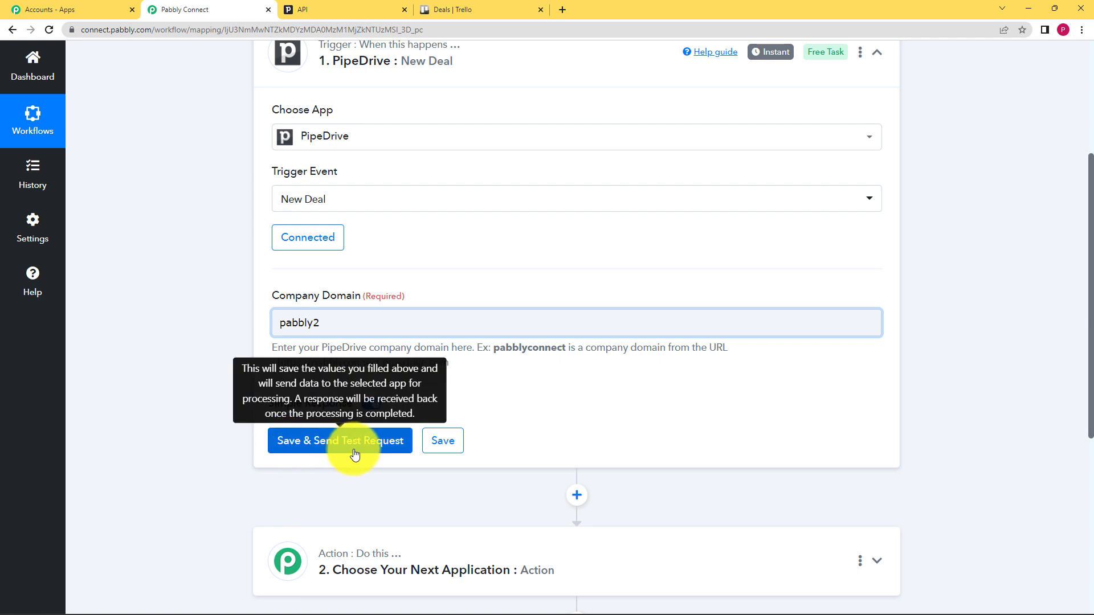
pyautogui.click(318, 450)
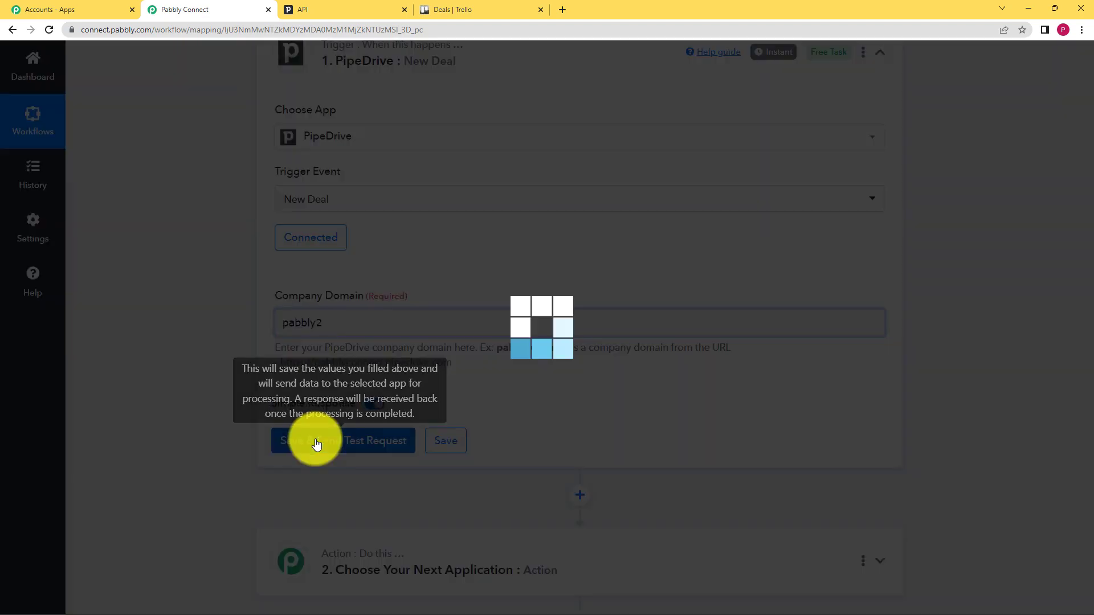
# In Pipedrive, start a new deal with the contact person's name and the organization Pabbly01.
pyautogui.click(313, 7)
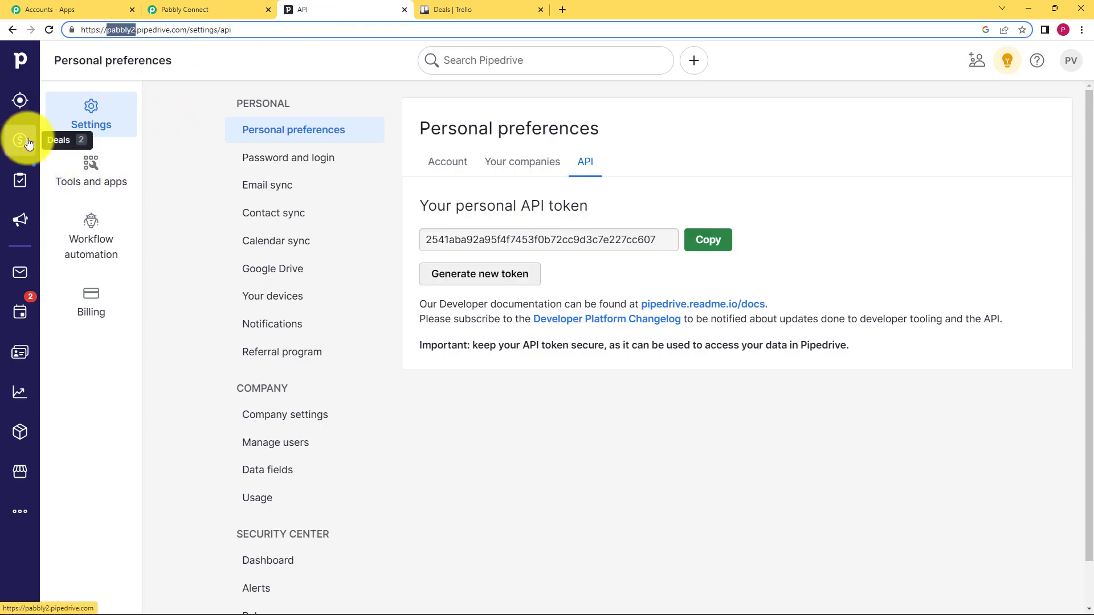
pyautogui.click(20, 141)
pyautogui.click(193, 104)
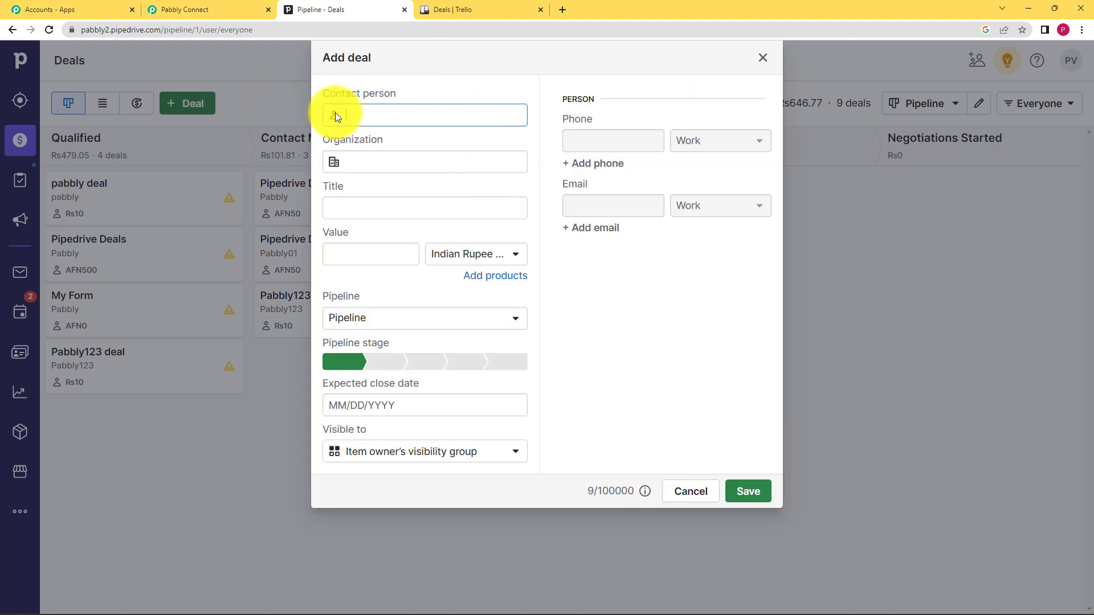
pyautogui.write('Demo User')
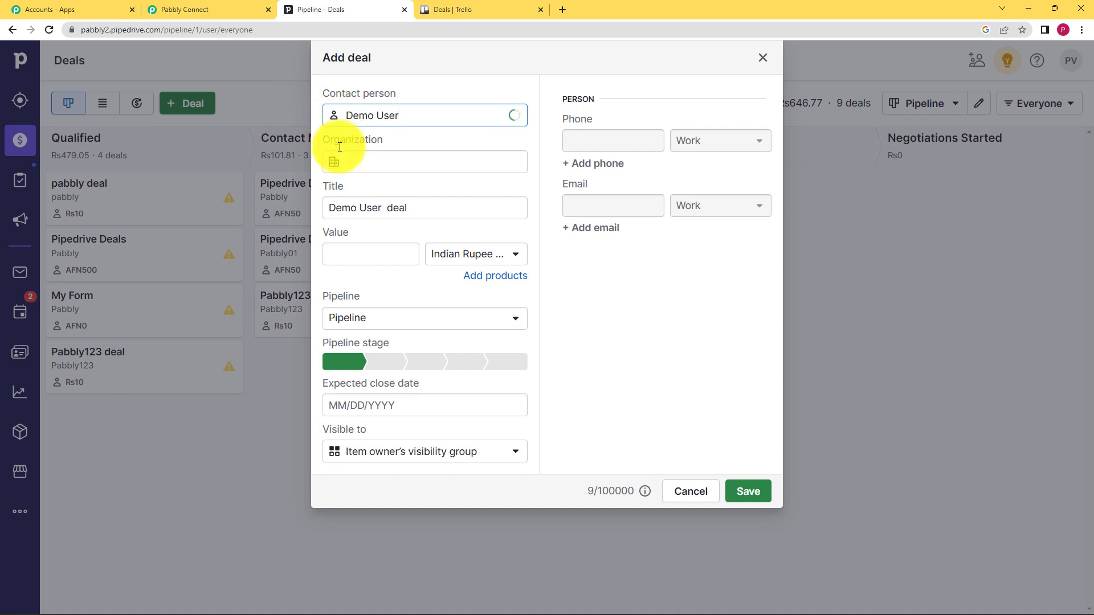
pyautogui.click(355, 165)
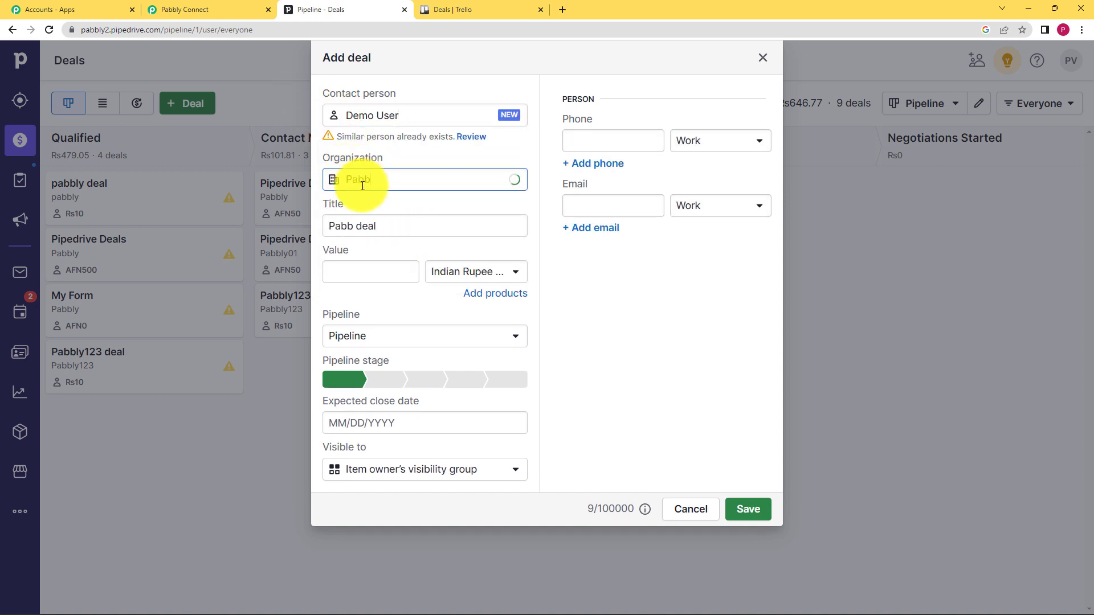
pyautogui.write('Pabbly01')
# Set the deal's value to 100 Indian Rupee (INR) and its expected close date to 02/16/2023.
pyautogui.click(393, 270)
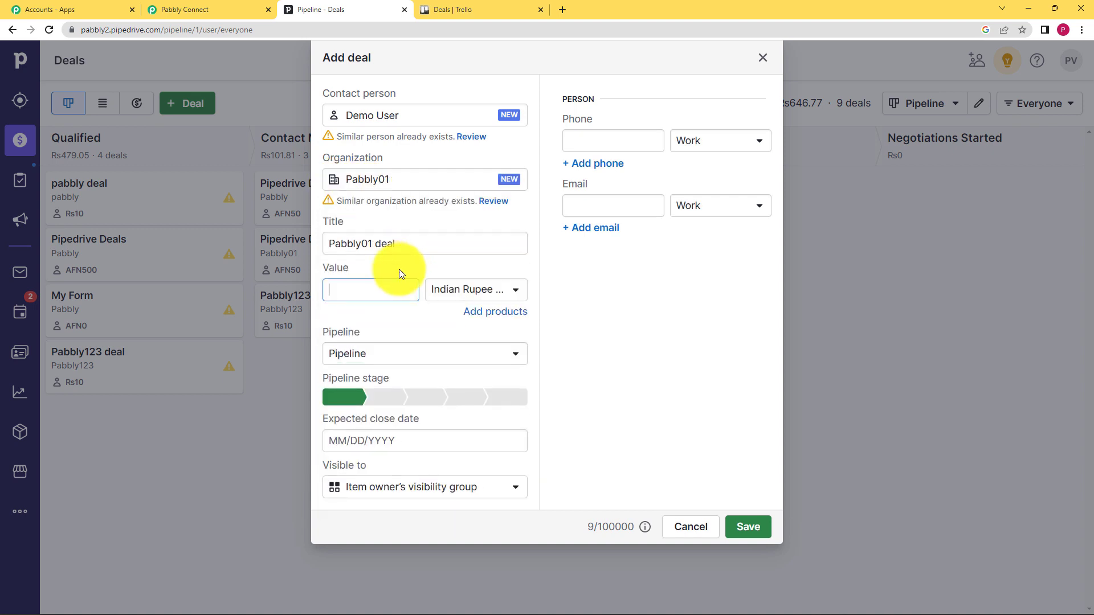
pyautogui.write('100')
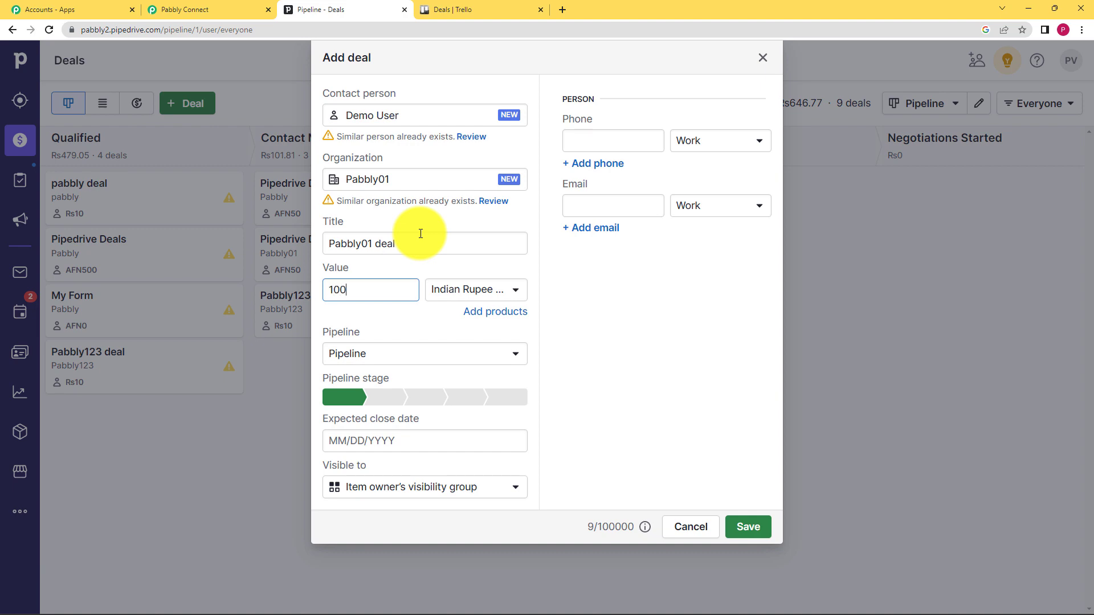
pyautogui.click(504, 289)
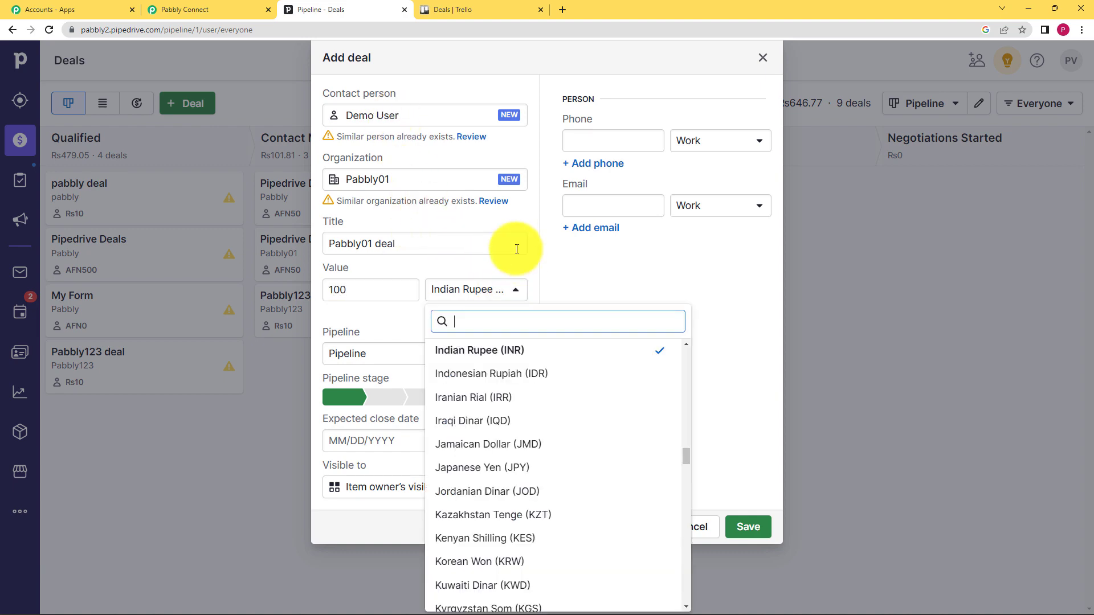
pyautogui.scroll(-8, 522, 379)
pyautogui.scroll(8, 520, 378)
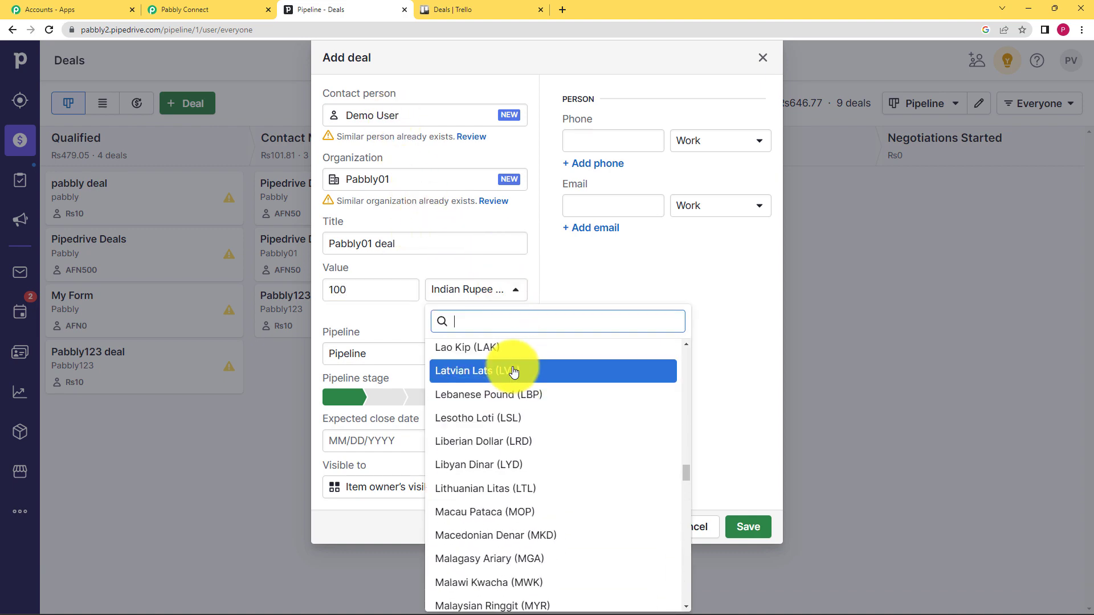
pyautogui.scroll(3, 513, 353)
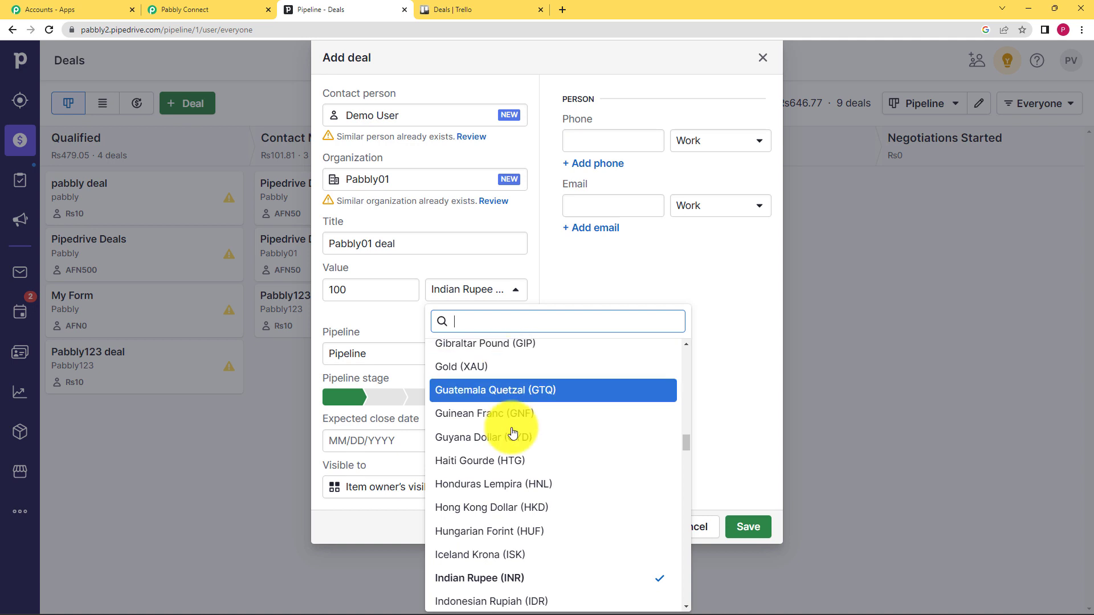
pyautogui.click(514, 576)
pyautogui.click(410, 440)
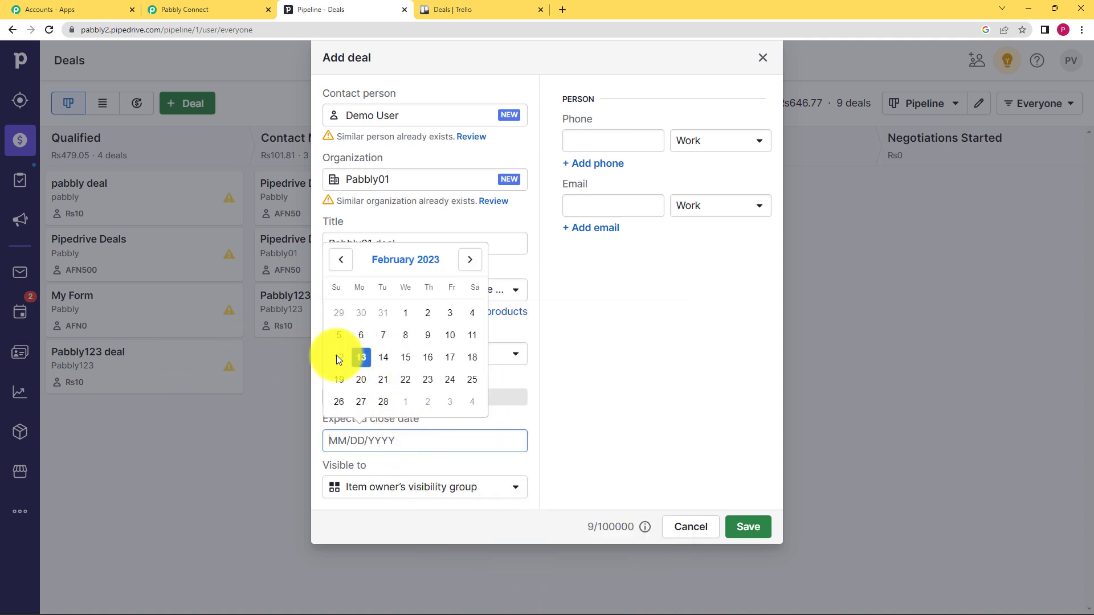
pyautogui.click(428, 358)
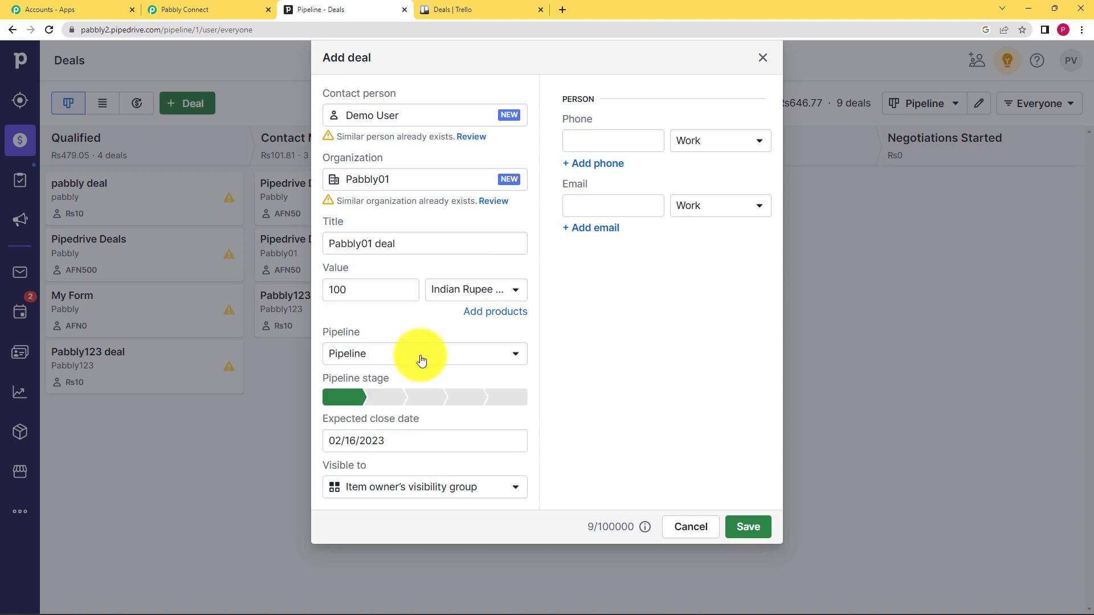
# Fill in the contact person's phone number and e-mail address and save the deal.
pyautogui.click(643, 205)
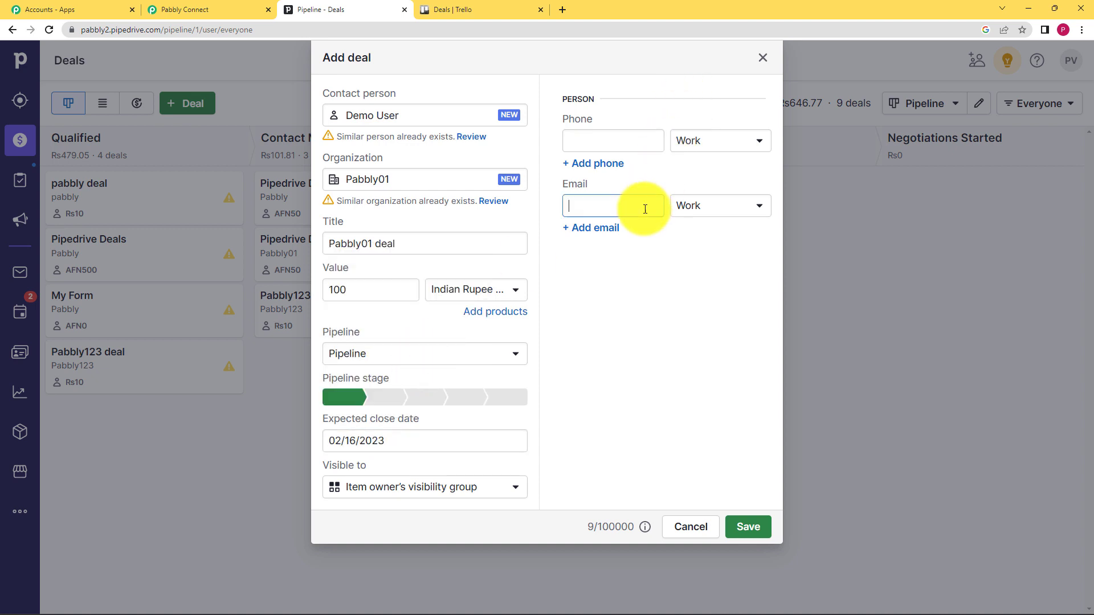
pyautogui.click(604, 142)
pyautogui.write('123456')
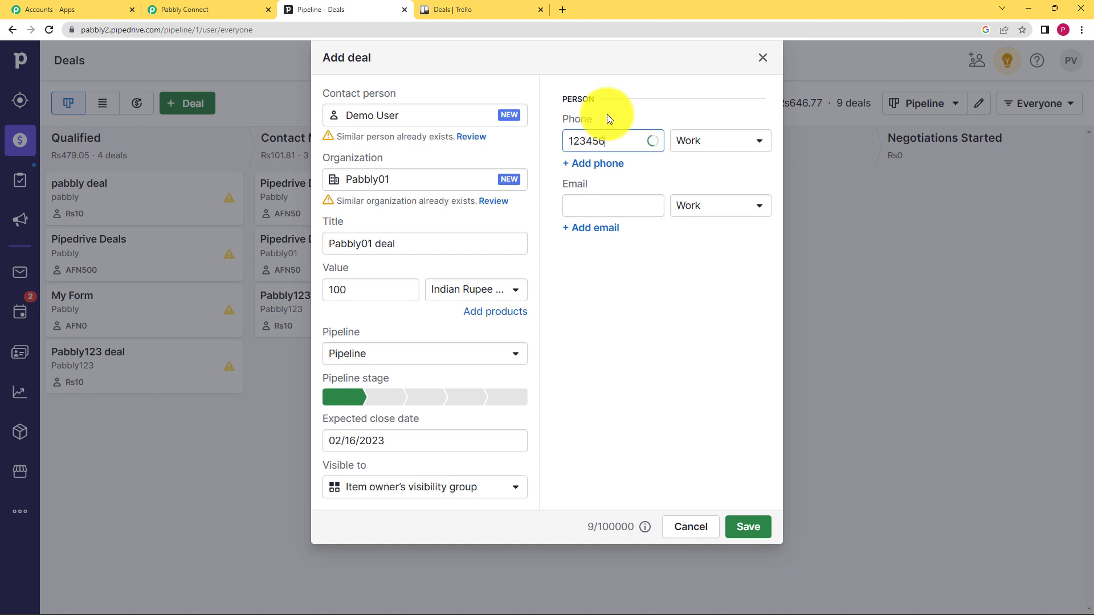
pyautogui.click(607, 205)
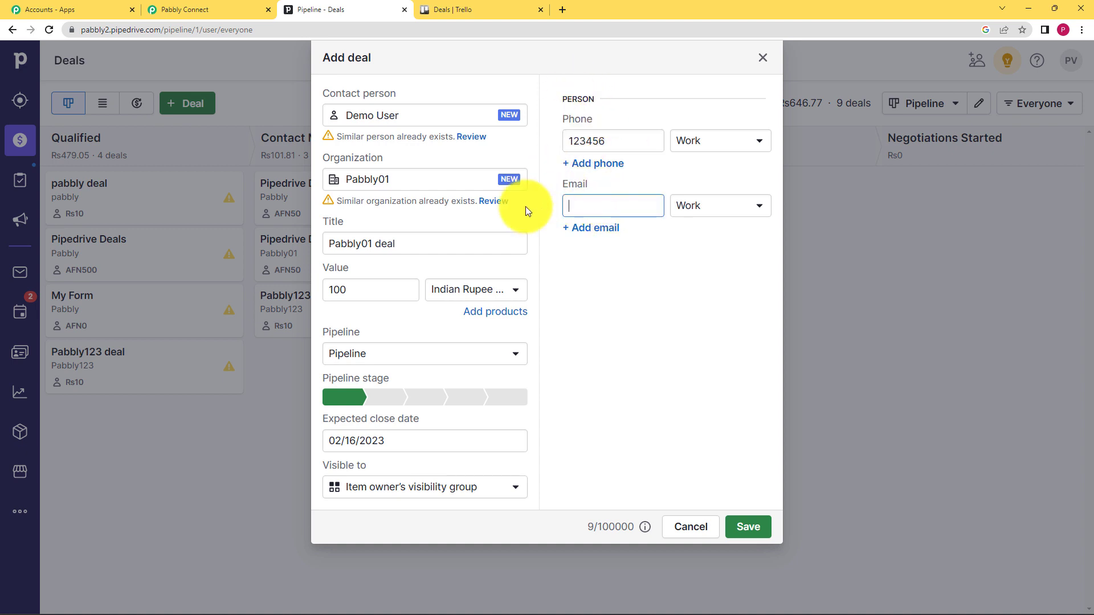
pyautogui.write('xn')
pyautogui.press('BackSpace')
pyautogui.press('BackSpace')
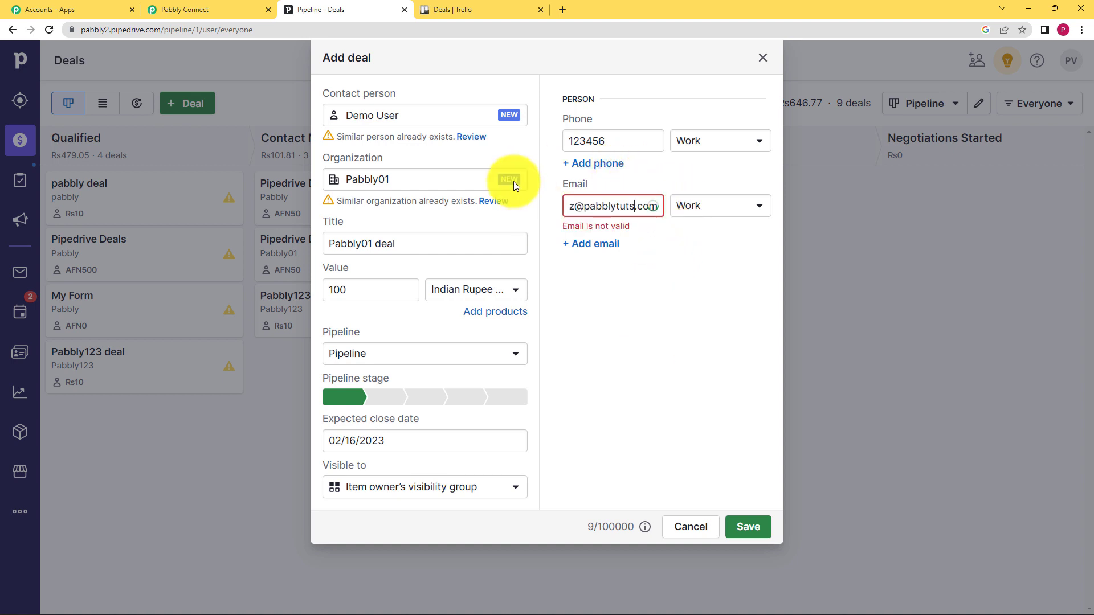
pyautogui.click(749, 529)
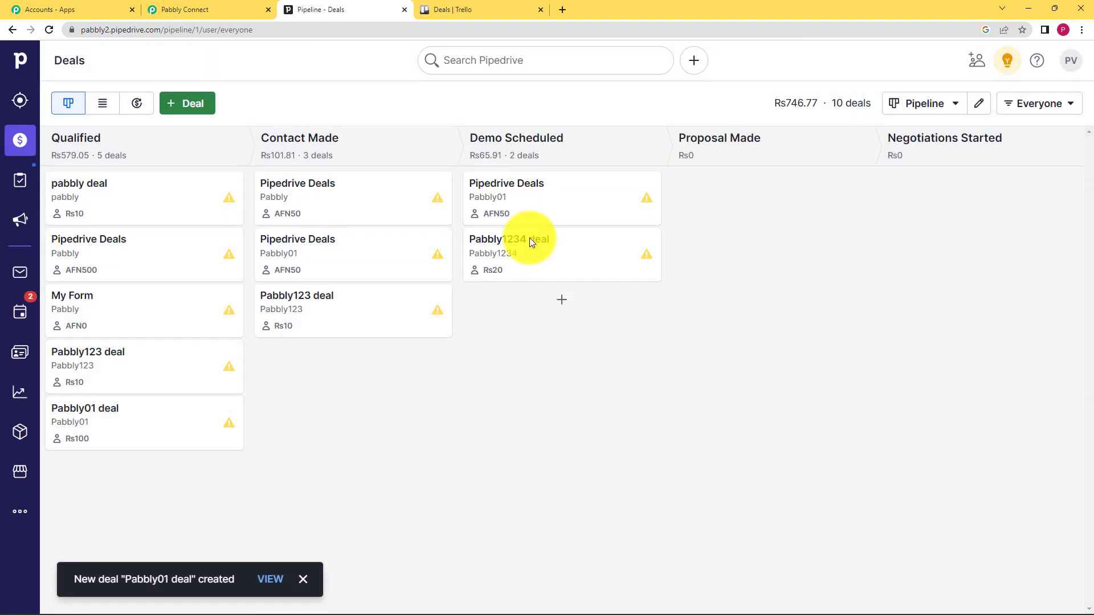
# Return to Pabbly Connect and check the creator and contact person details in the captured trigger response.
pyautogui.click(220, 8)
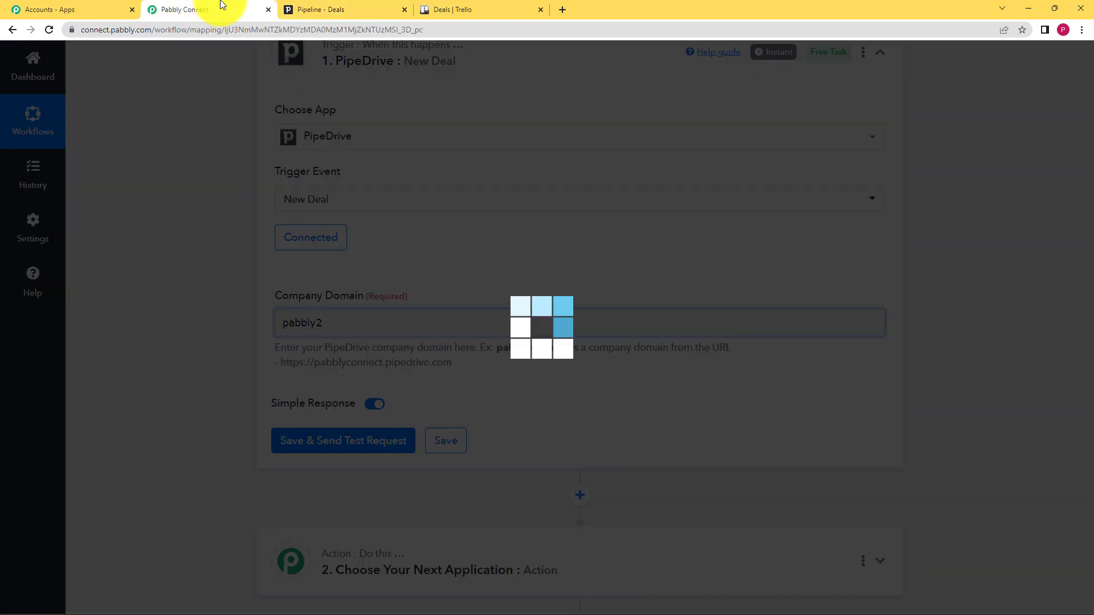
pyautogui.scroll(-3, 204, 394)
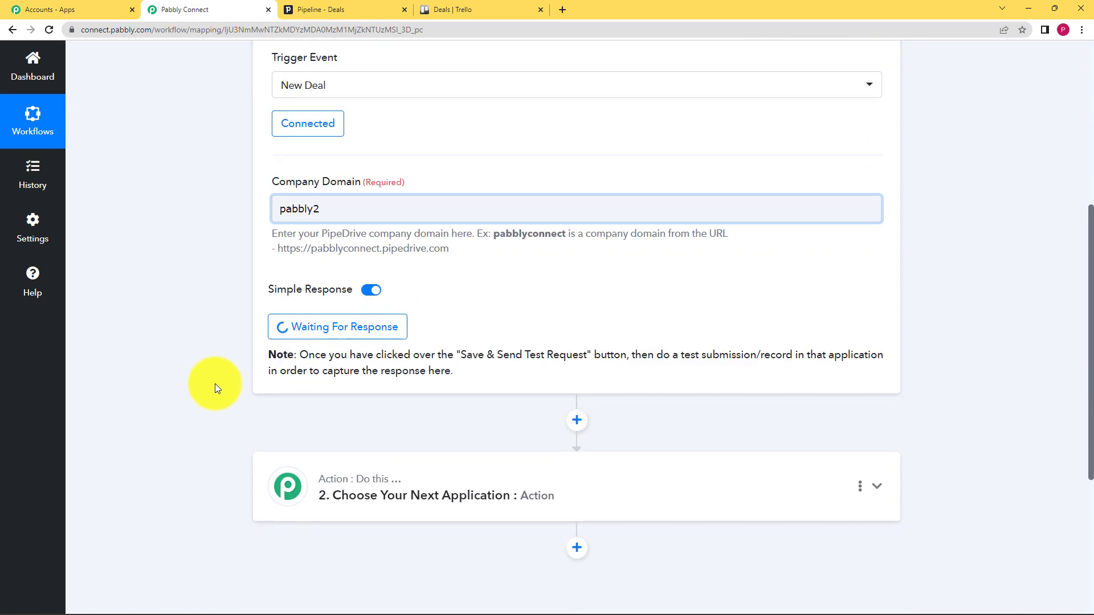
pyautogui.scroll(-4, 239, 426)
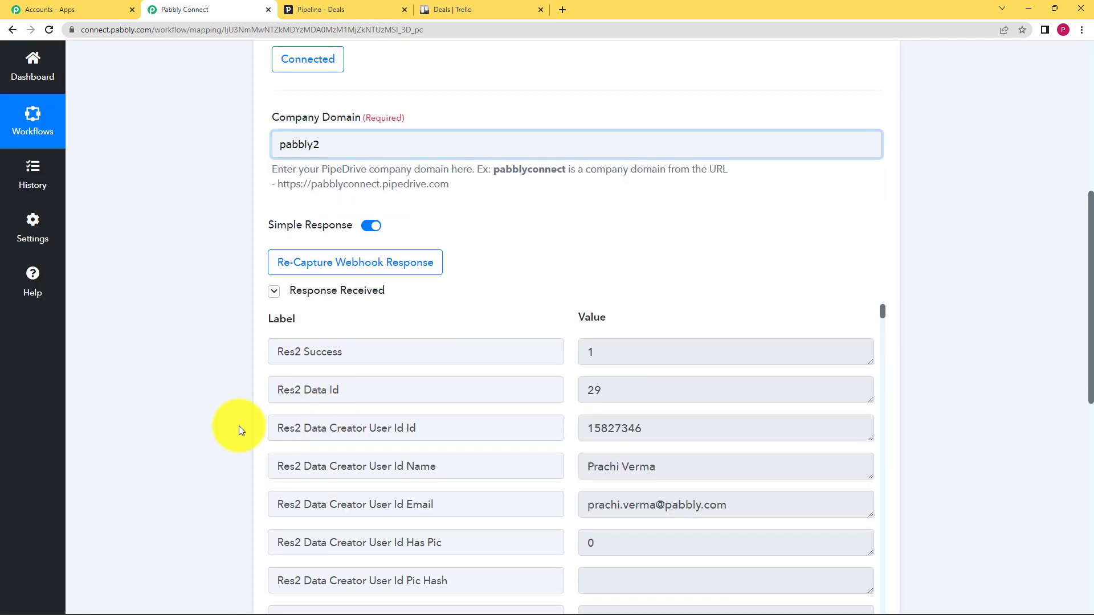
pyautogui.moveTo(579, 246); pyautogui.dragTo(701, 251)
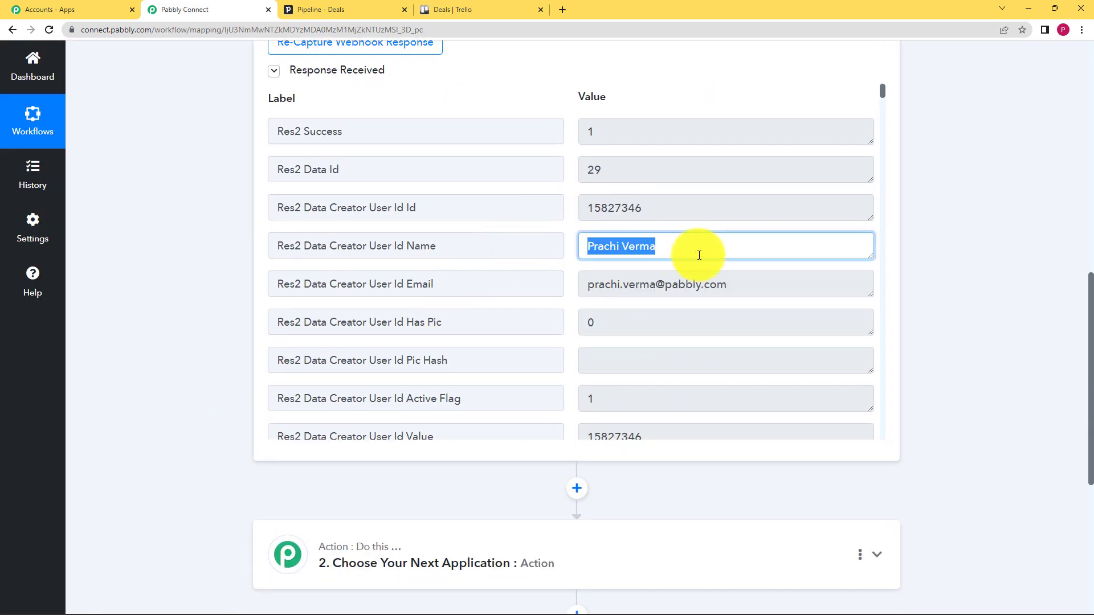
pyautogui.moveTo(584, 285); pyautogui.dragTo(721, 302)
pyautogui.scroll(-10, 721, 307)
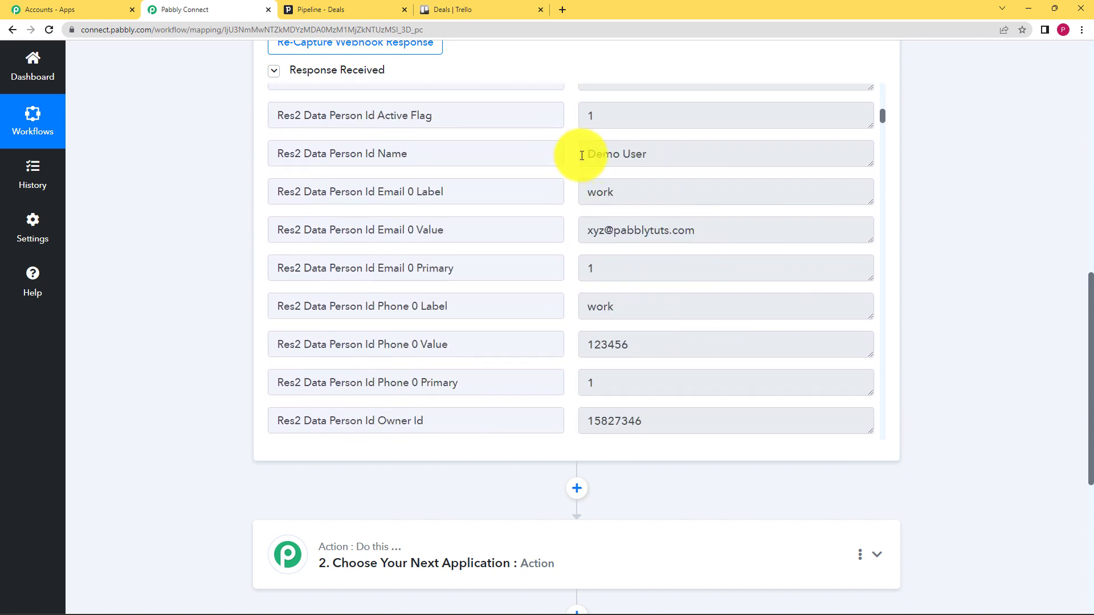
pyautogui.moveTo(580, 152); pyautogui.dragTo(683, 150)
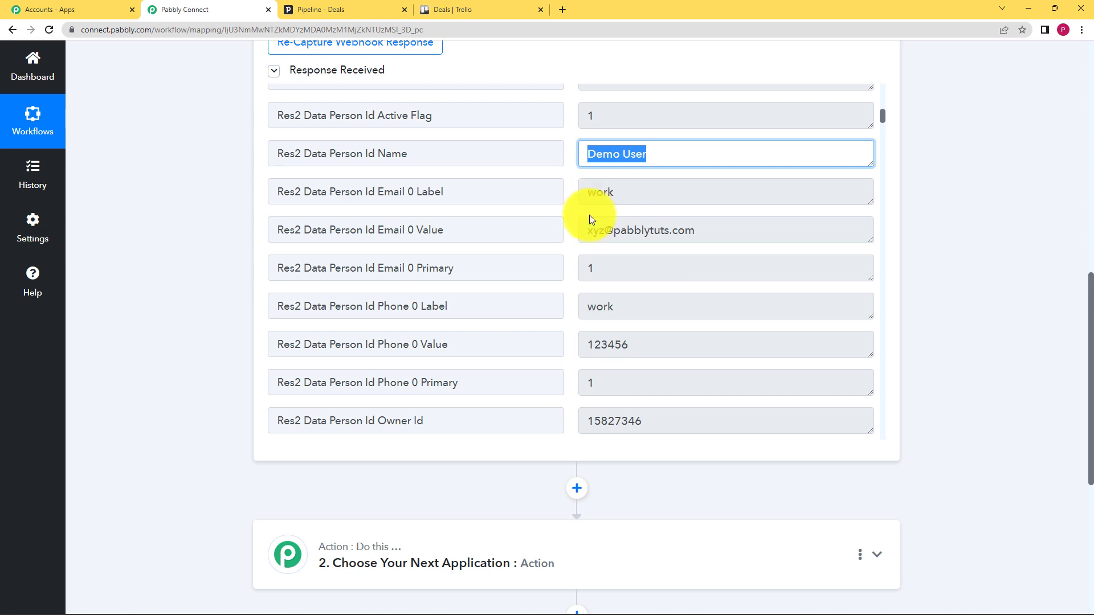
pyautogui.moveTo(592, 230); pyautogui.dragTo(739, 228)
pyautogui.scroll(-2, 722, 237)
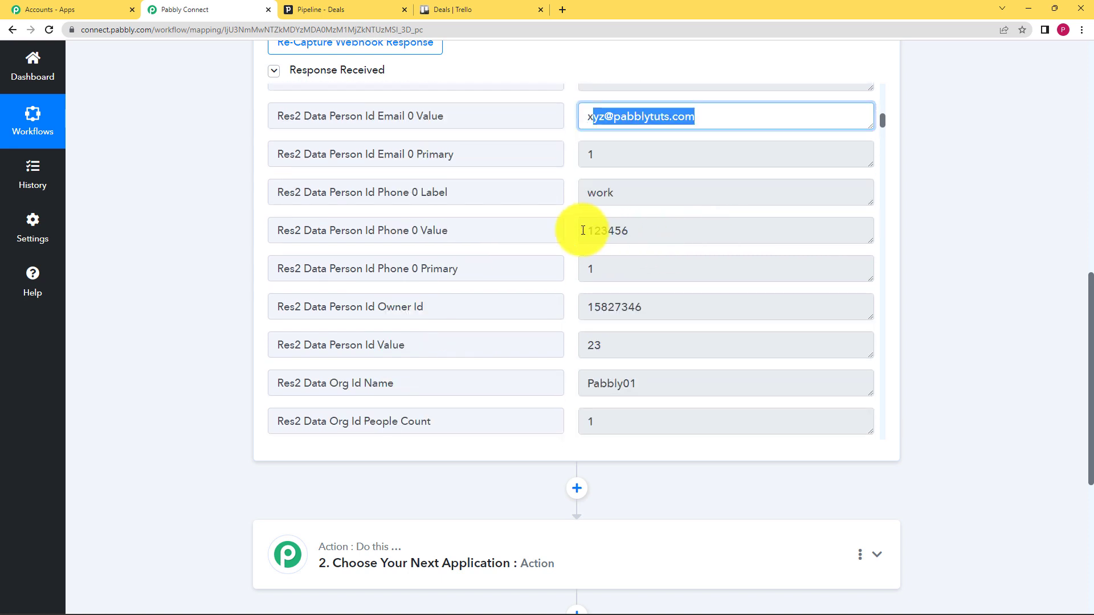
pyautogui.moveTo(587, 230); pyautogui.dragTo(654, 227)
# Examine the deal's value, currency and status further down in the captured response.
pyautogui.scroll(-1, 696, 278)
pyautogui.scroll(-3, 696, 277)
pyautogui.moveTo(592, 213); pyautogui.dragTo(696, 232)
pyautogui.scroll(-2, 695, 232)
pyautogui.scroll(-6, 589, 255)
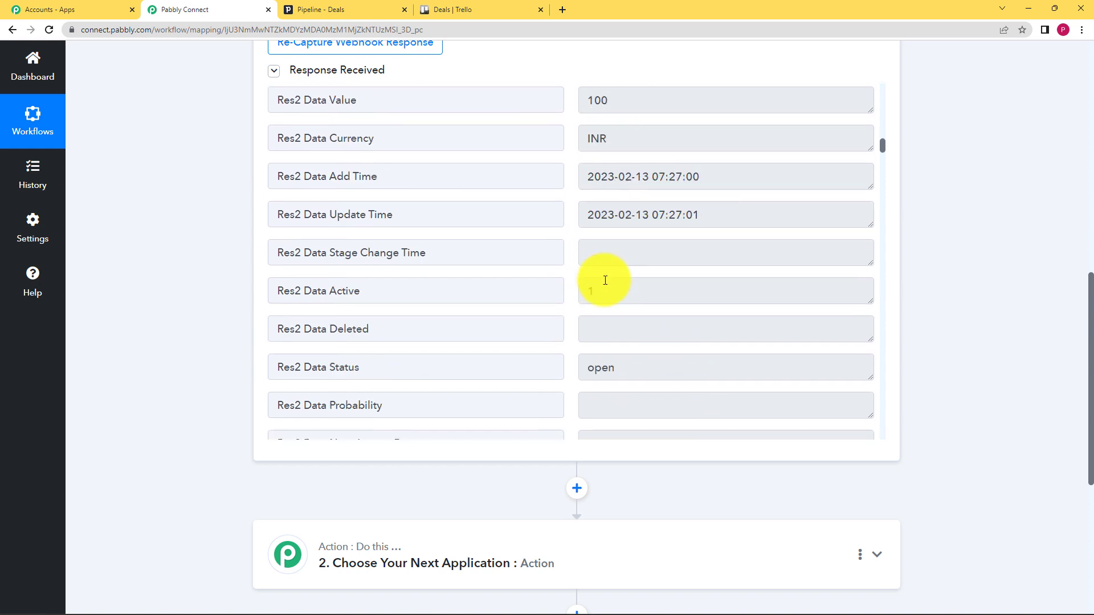
pyautogui.scroll(1, 611, 244)
pyautogui.moveTo(591, 163); pyautogui.dragTo(618, 152)
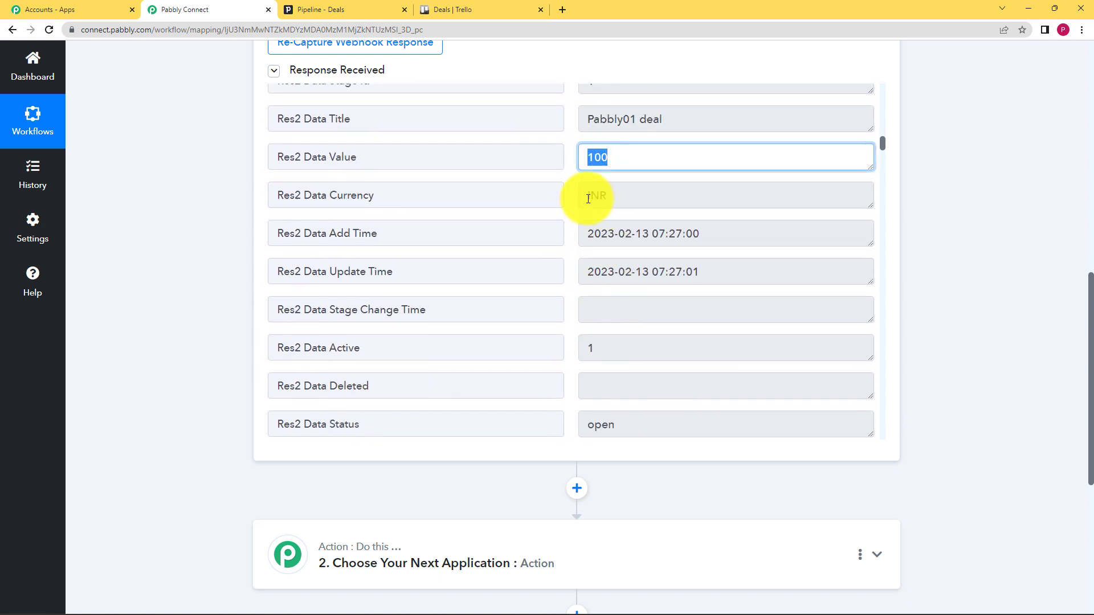
pyautogui.moveTo(593, 195); pyautogui.dragTo(623, 194)
pyautogui.scroll(-2, 664, 261)
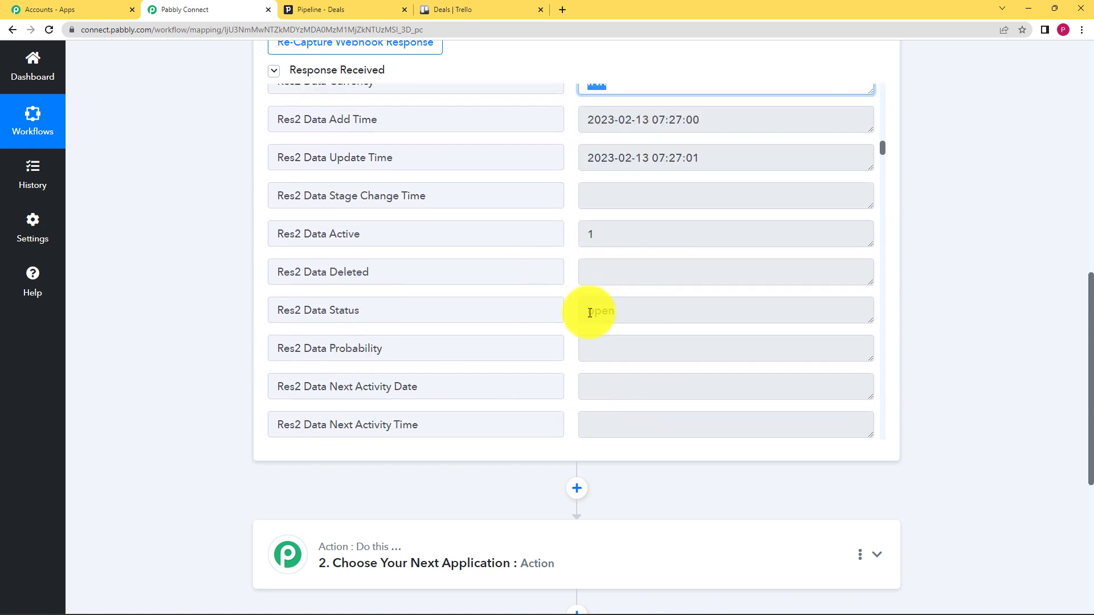
pyautogui.moveTo(590, 314); pyautogui.dragTo(636, 310)
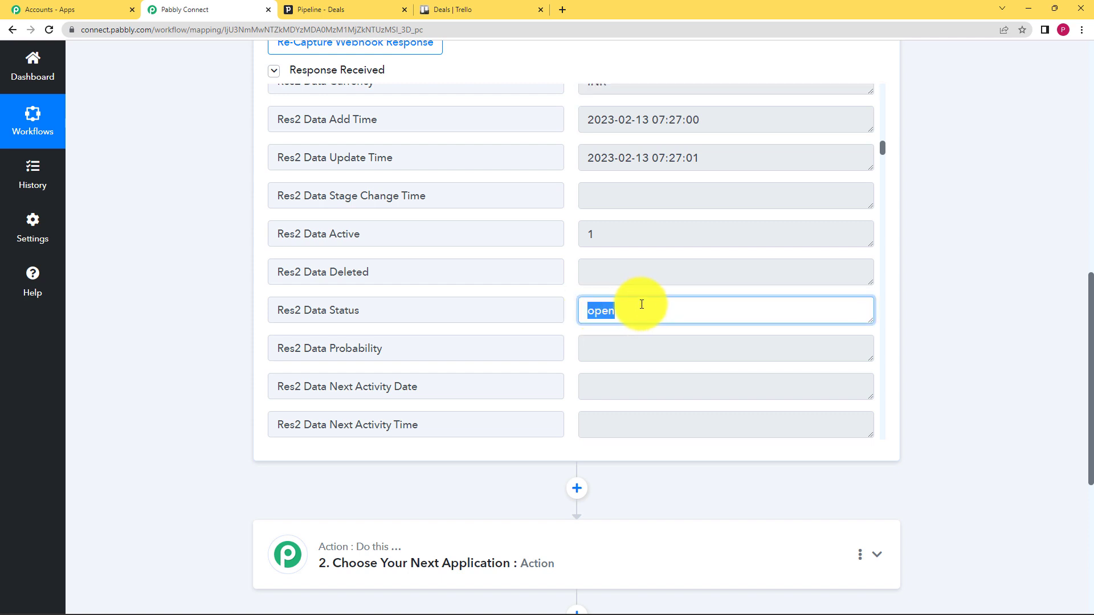
# Check the deal's expected close date in the captured trigger response and collapse the response.
pyautogui.scroll(-15, 633, 301)
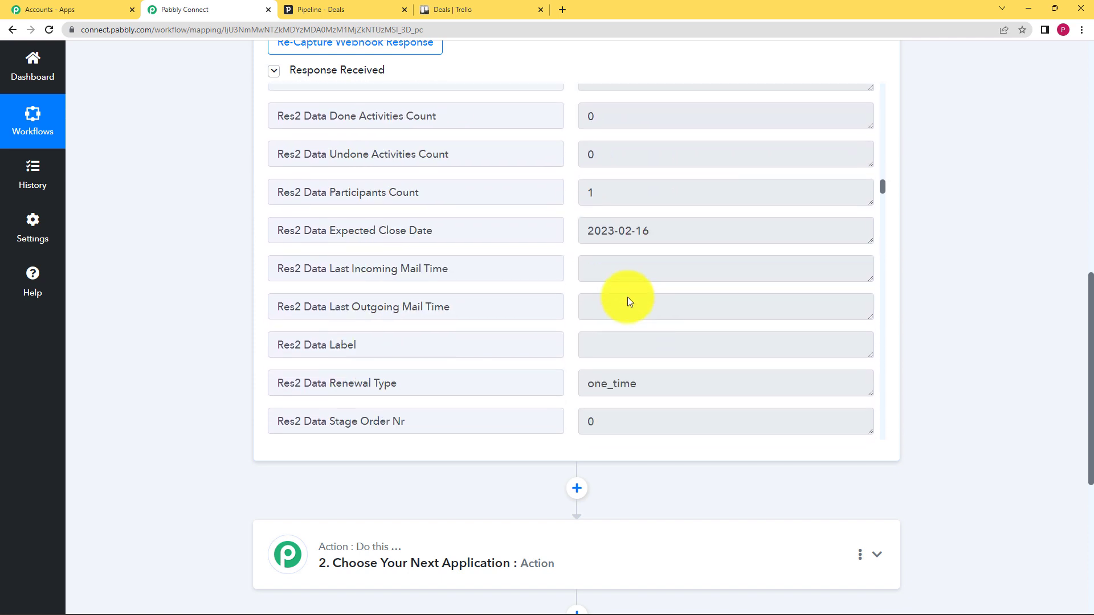
pyautogui.scroll(-8, 627, 297)
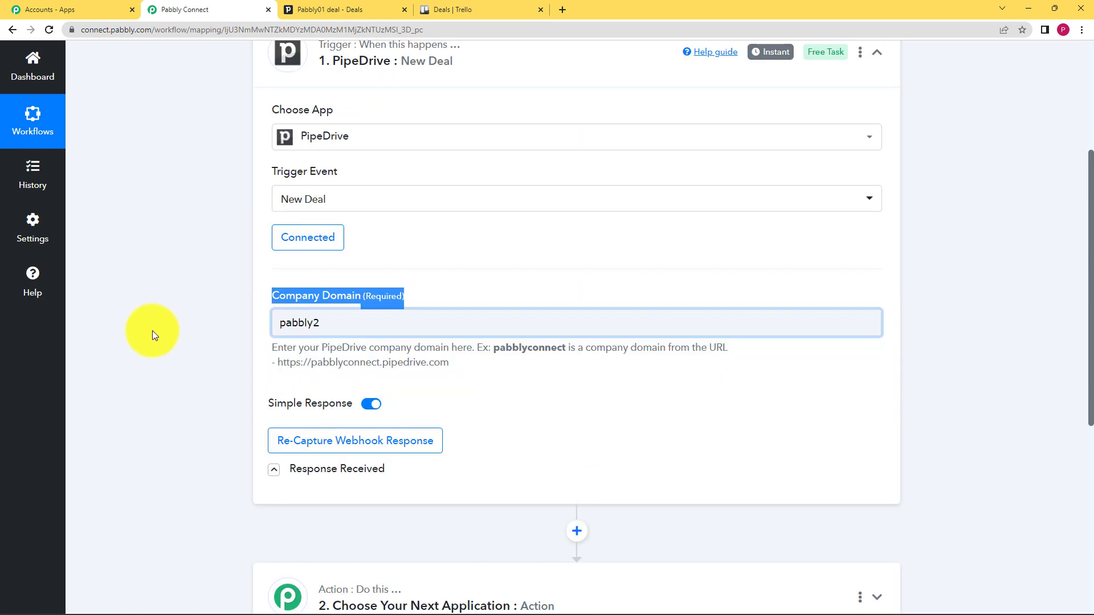
pyautogui.click(152, 331)
# Expand the workflow's second step and choose Trello as the action app.
pyautogui.scroll(-3, 209, 370)
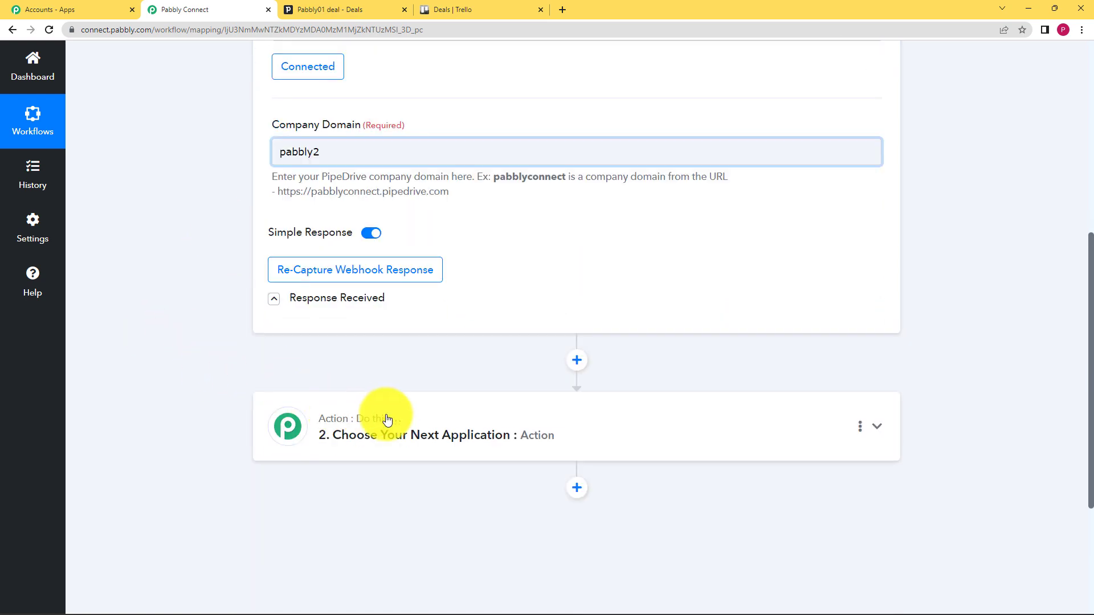
pyautogui.click(570, 402)
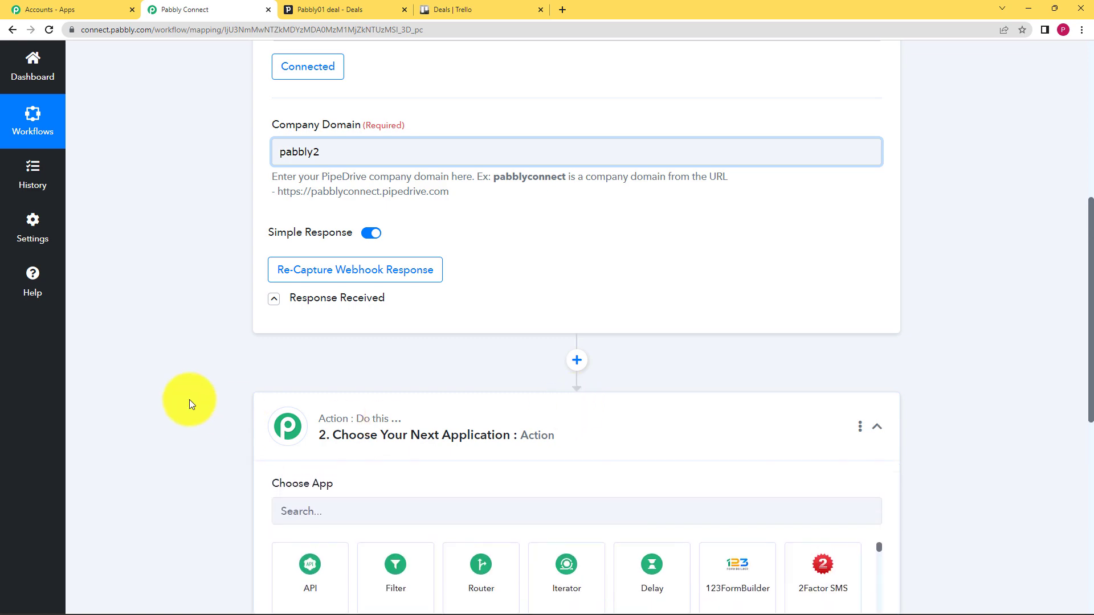
pyautogui.scroll(-3, 190, 399)
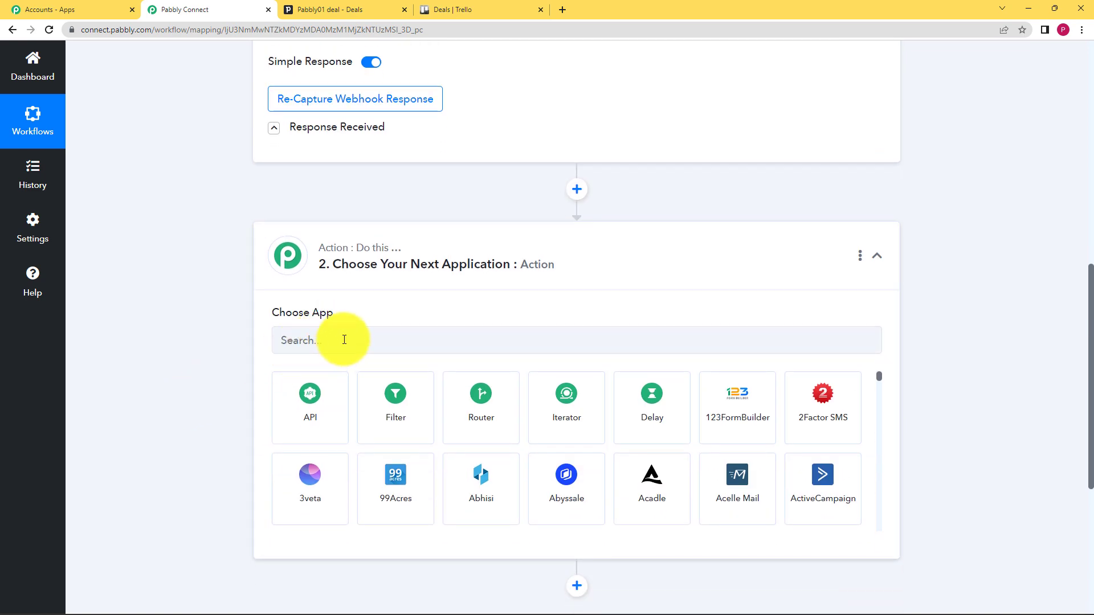
pyautogui.click(382, 348)
pyautogui.write('tr')
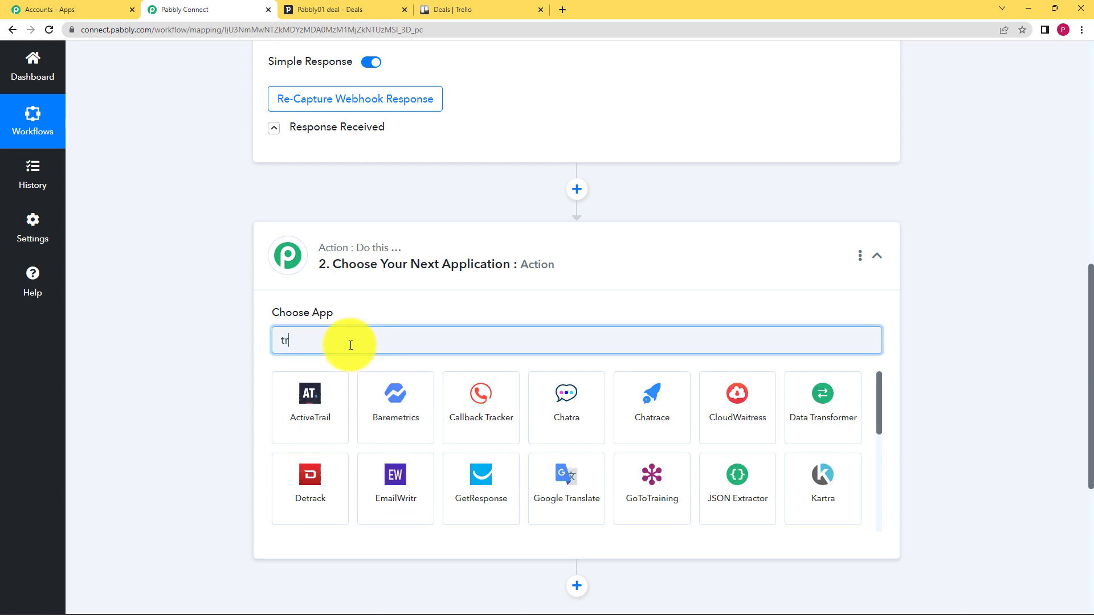
pyautogui.write('elo')
pyautogui.press('BackSpace')
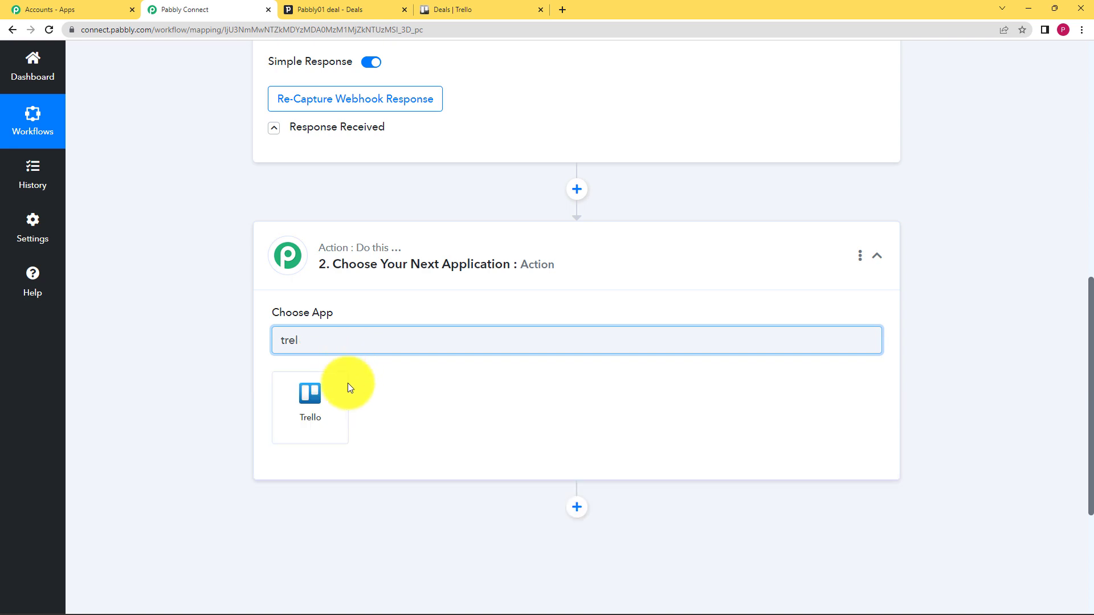
pyautogui.click(326, 421)
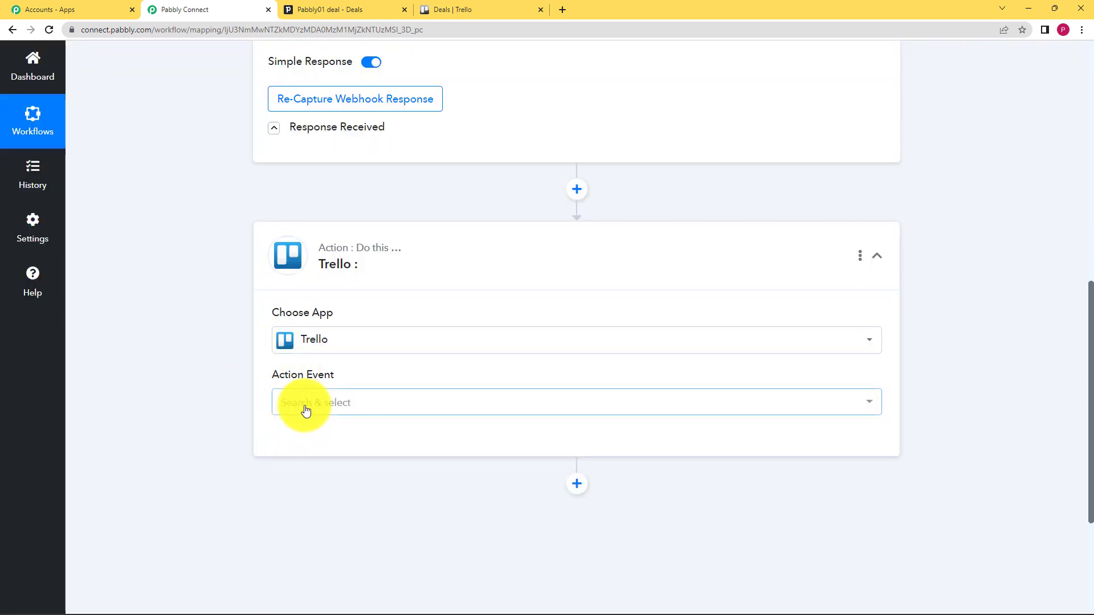
# Set the Trello step's action event to Create a Card (With Plain Text type Description).
pyautogui.click(308, 408)
pyautogui.click(258, 288)
pyautogui.scroll(6, 257, 274)
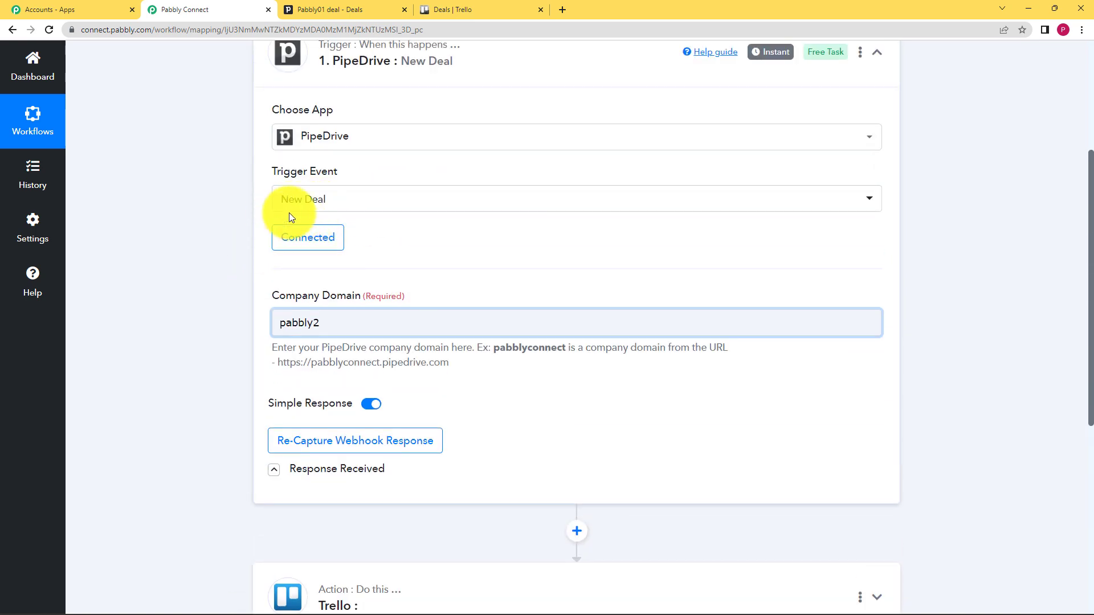
pyautogui.scroll(-3, 202, 278)
pyautogui.scroll(-2, 203, 278)
pyautogui.click(362, 313)
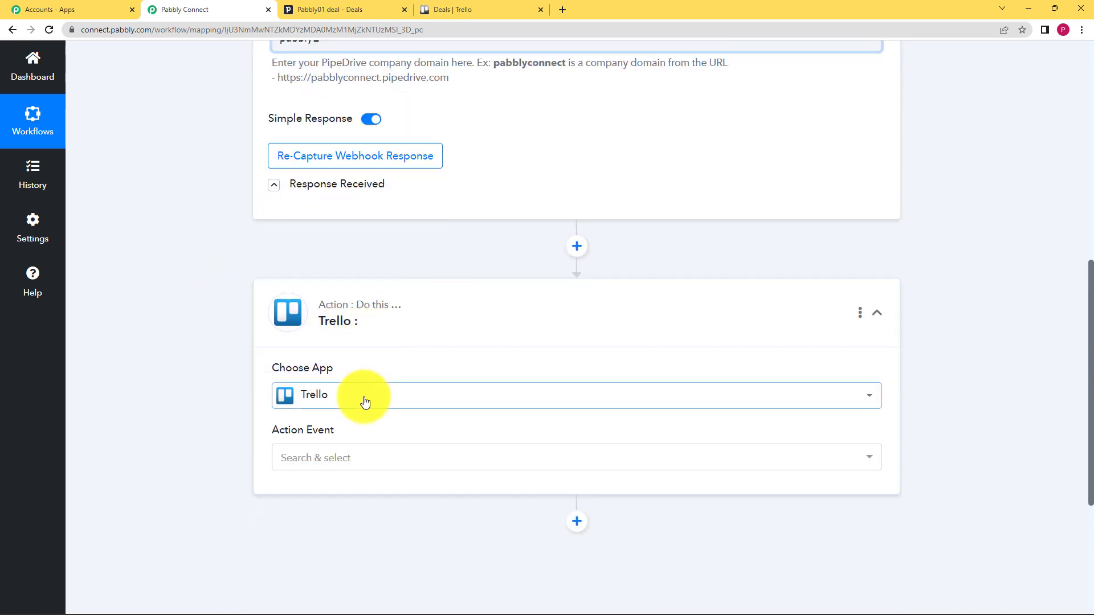
pyautogui.click(342, 457)
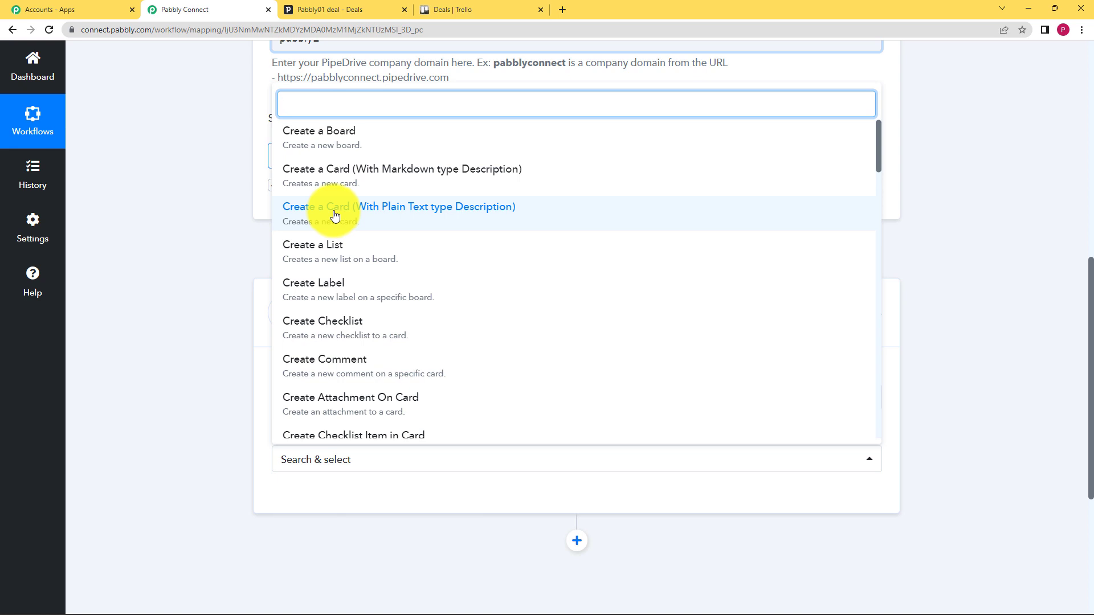
pyautogui.click(307, 217)
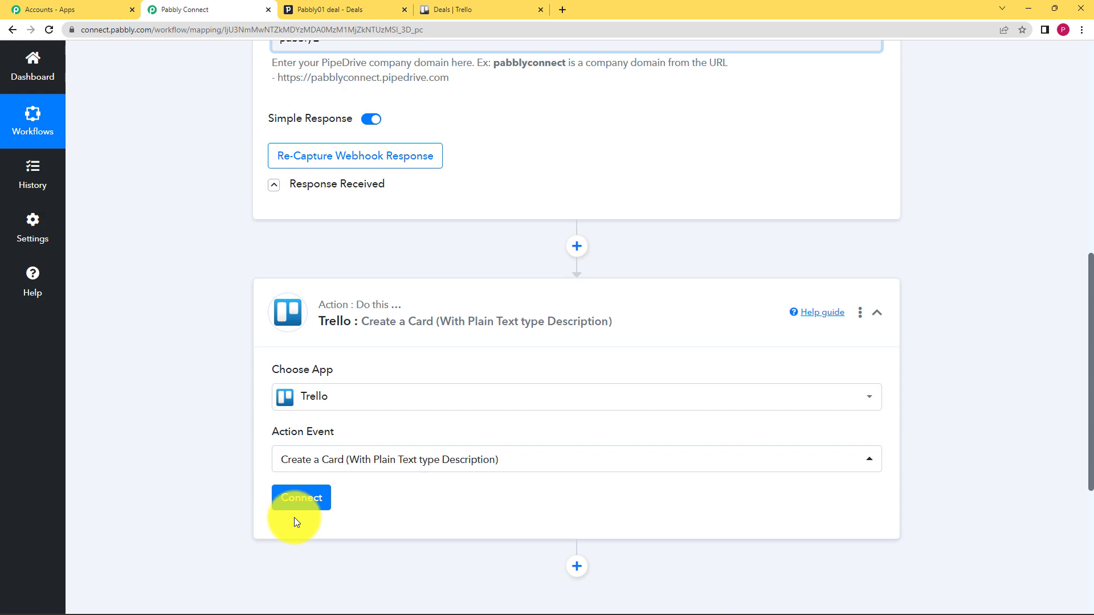
# Switch to Trello, view the workspace's boards and the lists on the Deals board, and return to Pabbly Connect.
pyautogui.click(448, 7)
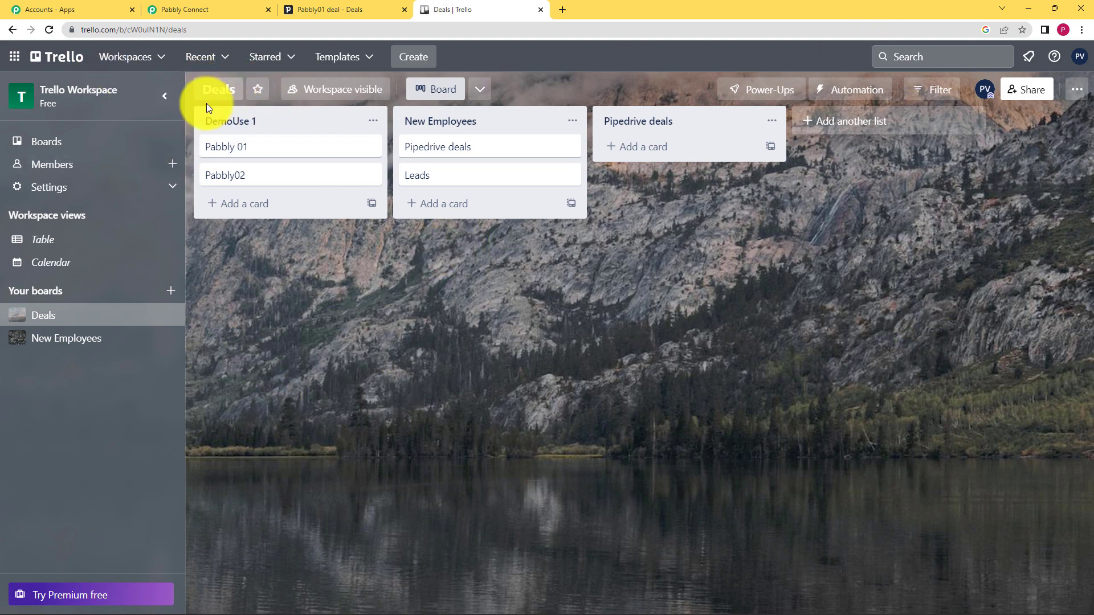
pyautogui.click(57, 59)
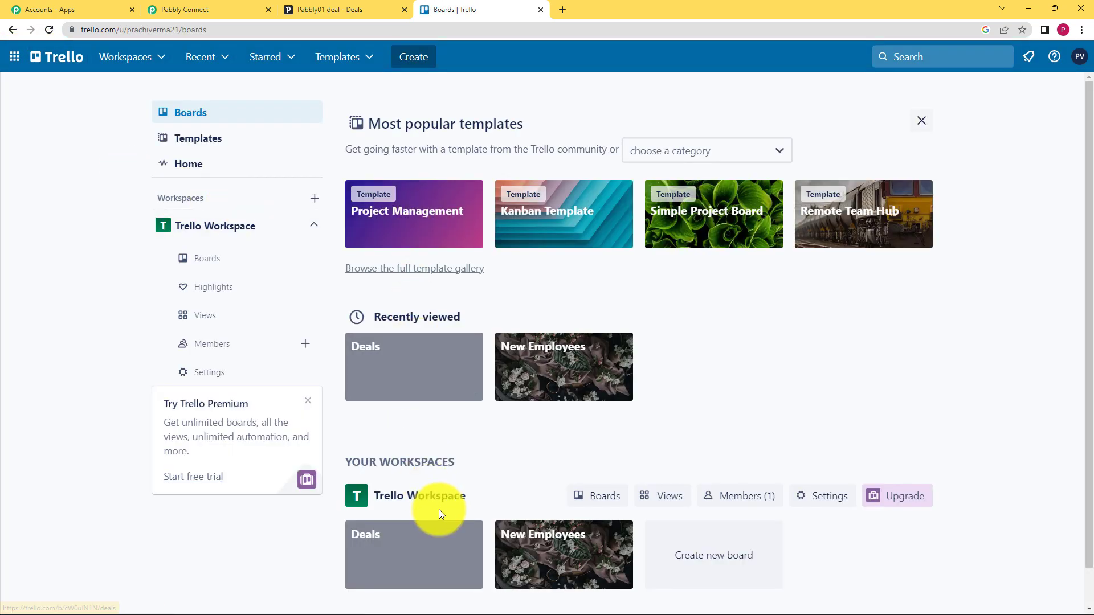
pyautogui.scroll(-1, 450, 496)
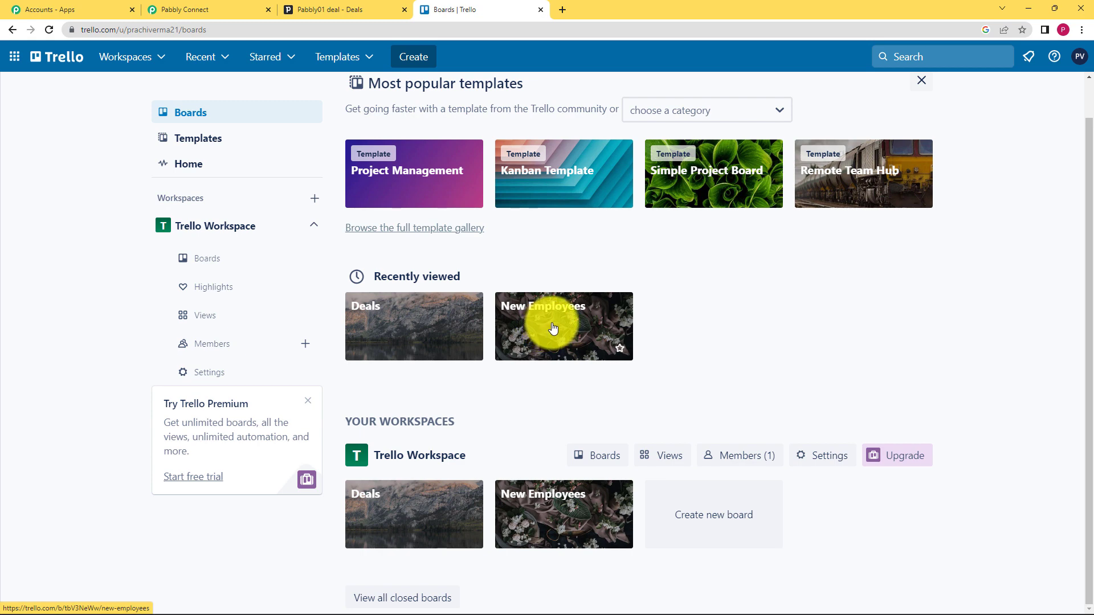
pyautogui.click(419, 341)
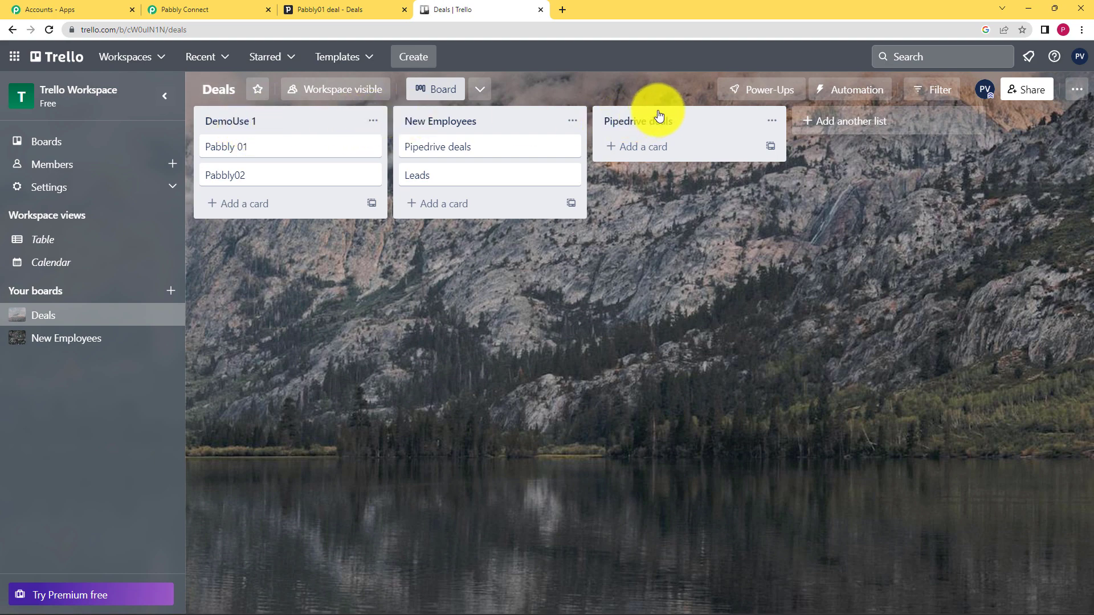
pyautogui.click(186, 9)
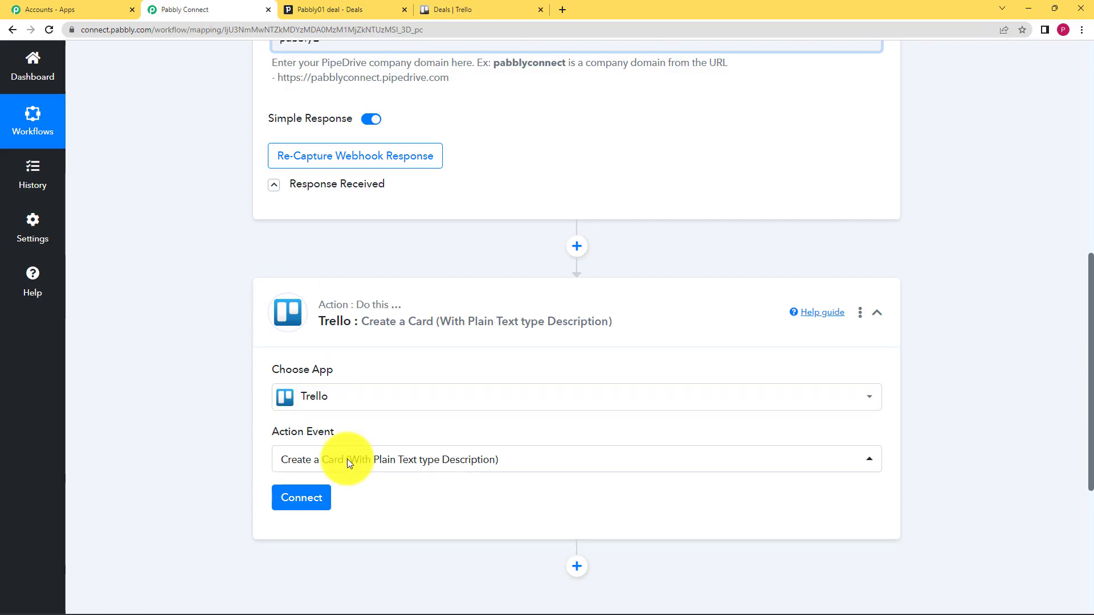
# Start adding a new Trello connection for the action step and read where its credentials are found.
pyautogui.click(315, 505)
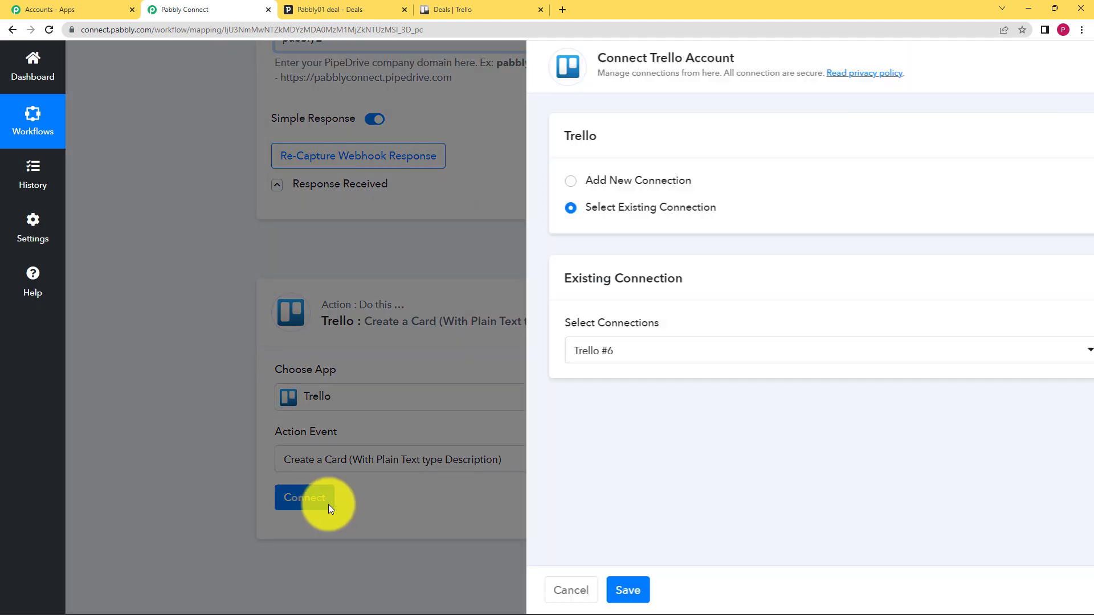
pyautogui.click(528, 179)
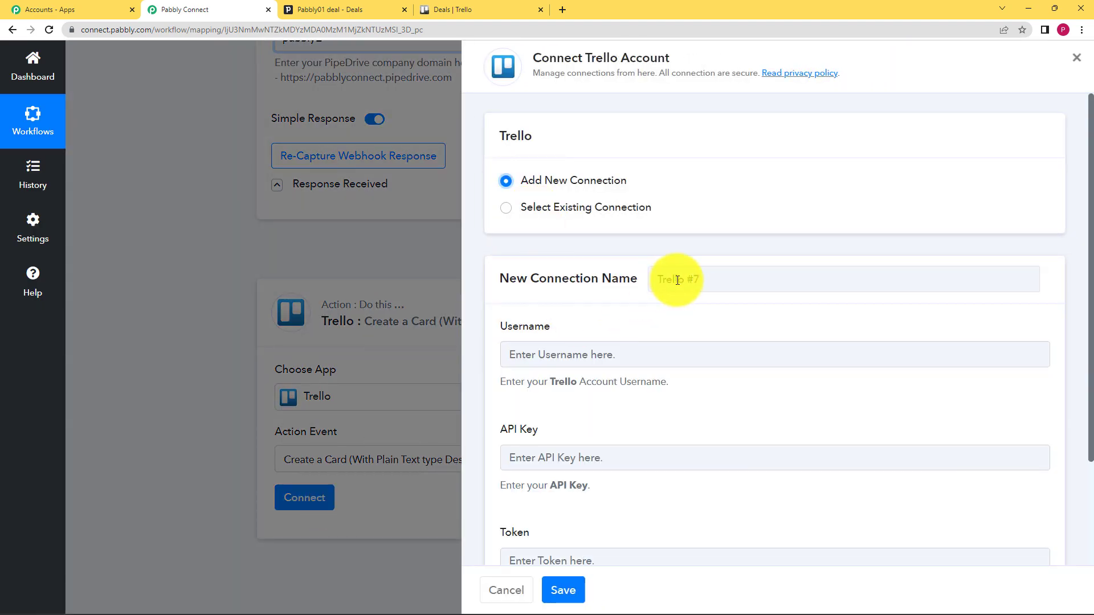
pyautogui.scroll(-2, 610, 313)
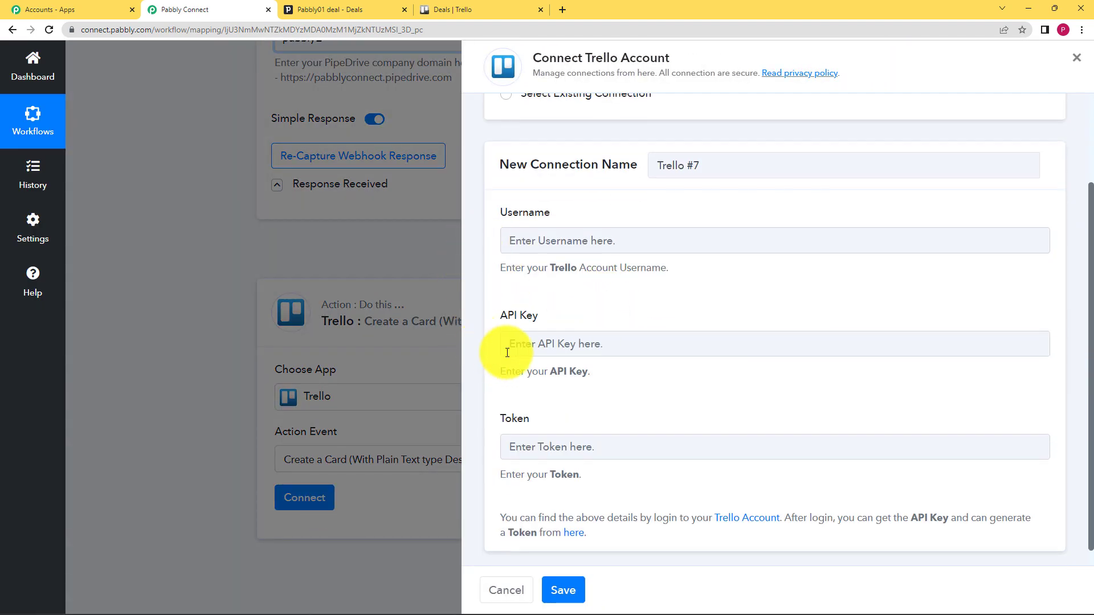
pyautogui.scroll(-1, 501, 451)
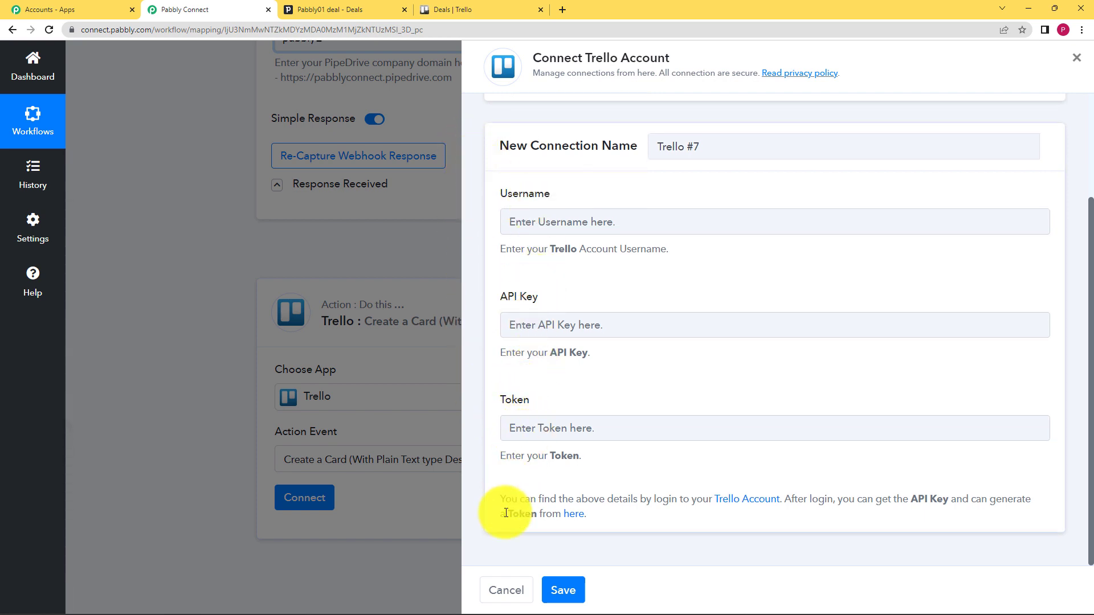
pyautogui.moveTo(499, 500); pyautogui.dragTo(603, 522)
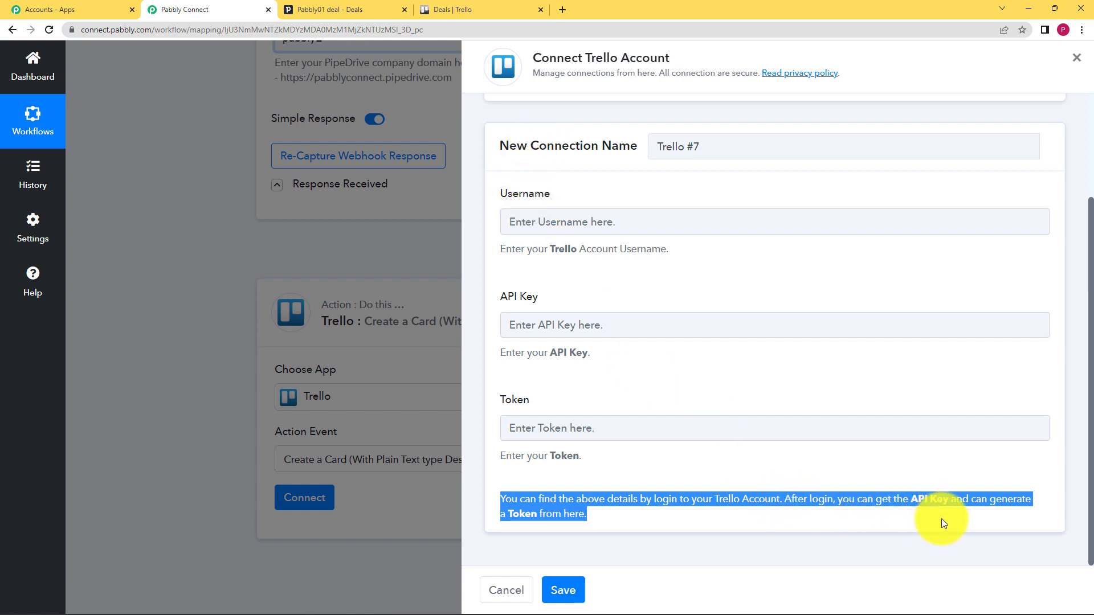
pyautogui.click(614, 539)
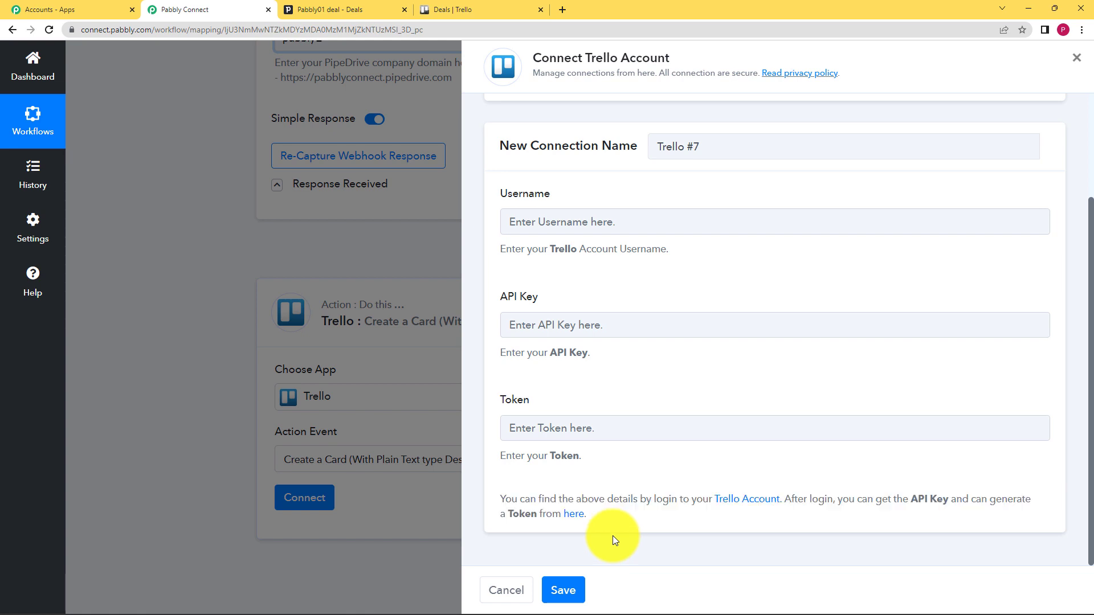
# Copy the personal key from Trello's Developer API Keys page into the API Key field of the new connection.
pyautogui.click(575, 515)
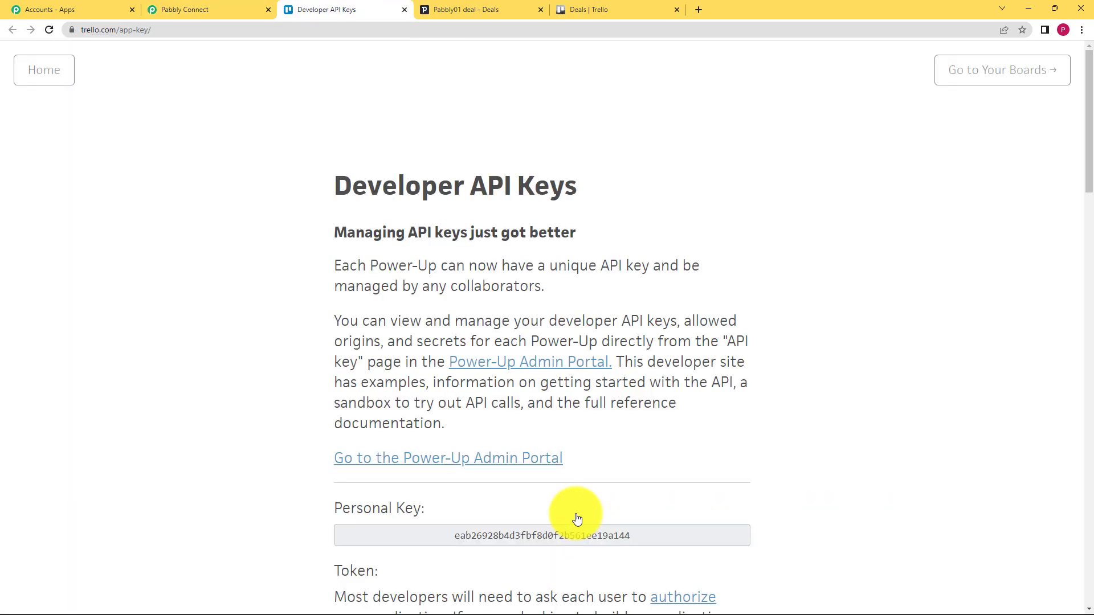
pyautogui.scroll(-2, 456, 223)
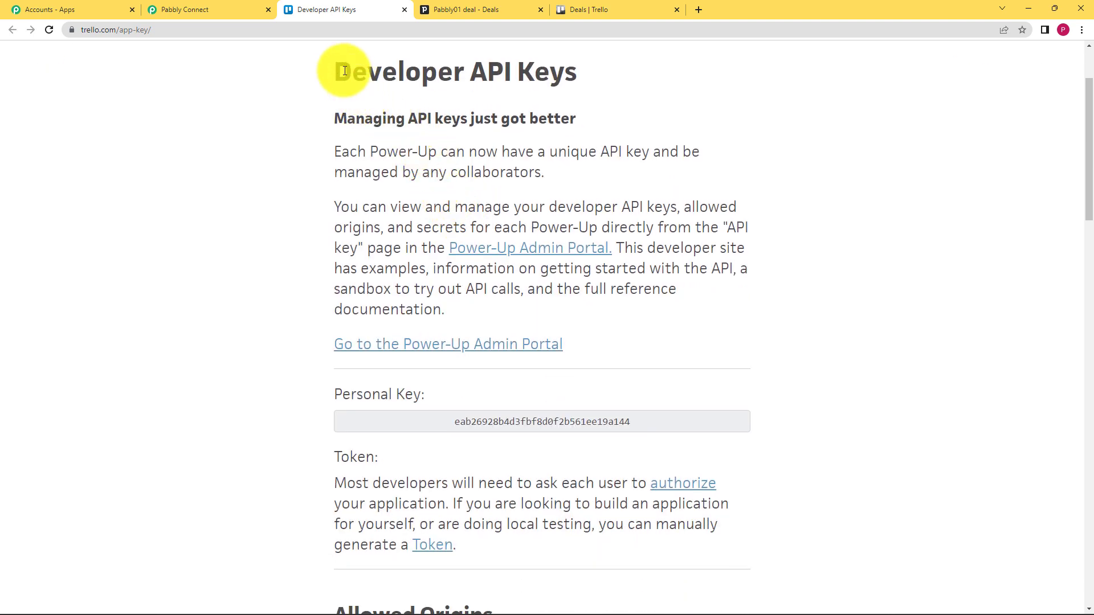
pyautogui.moveTo(344, 70); pyautogui.dragTo(600, 69)
pyautogui.click(627, 98)
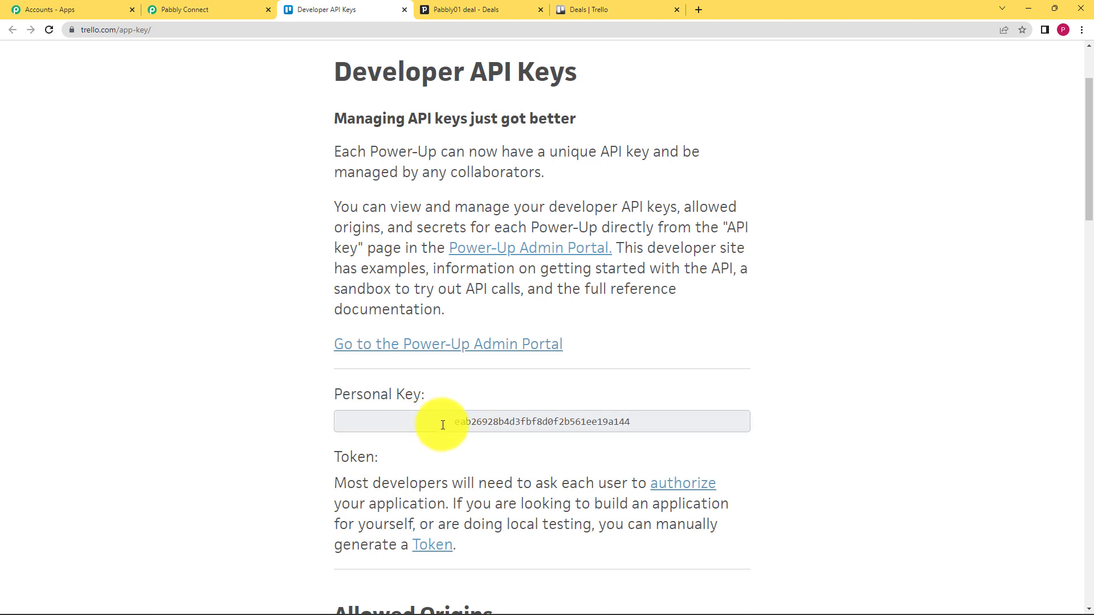
pyautogui.moveTo(442, 425); pyautogui.dragTo(648, 425)
pyautogui.hotkey('ctrl', 'c')
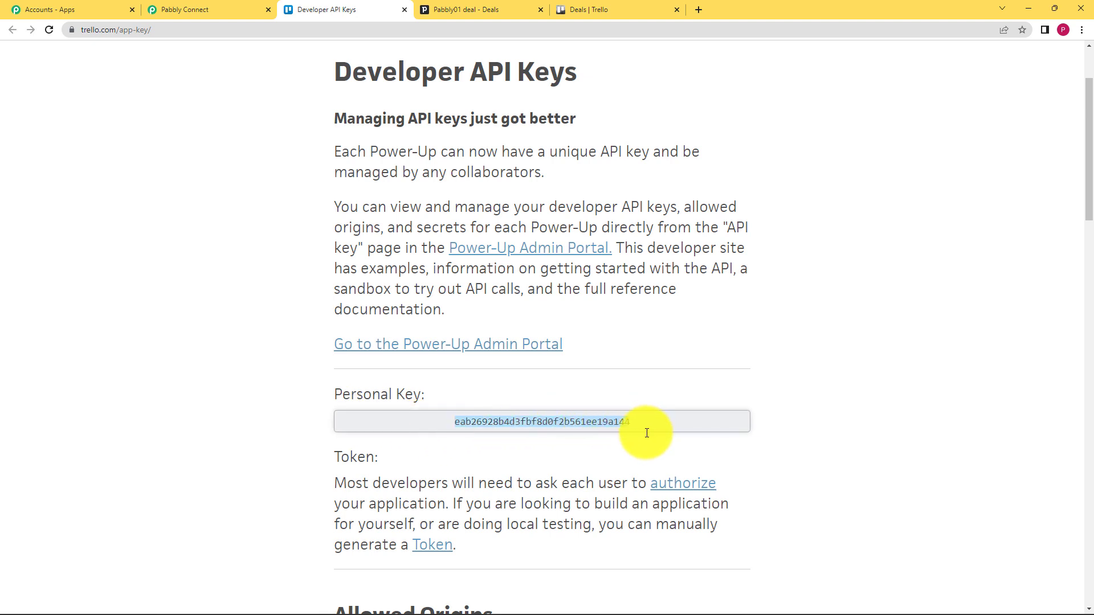
pyautogui.click(238, 8)
pyautogui.click(562, 326)
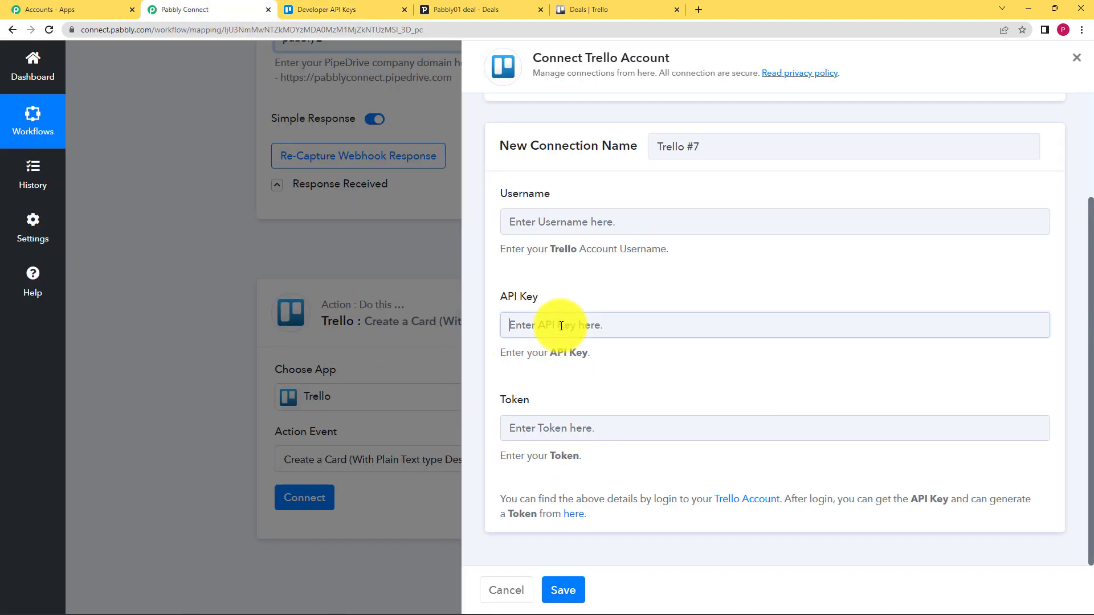
pyautogui.hotkey('ctrl', 'v')
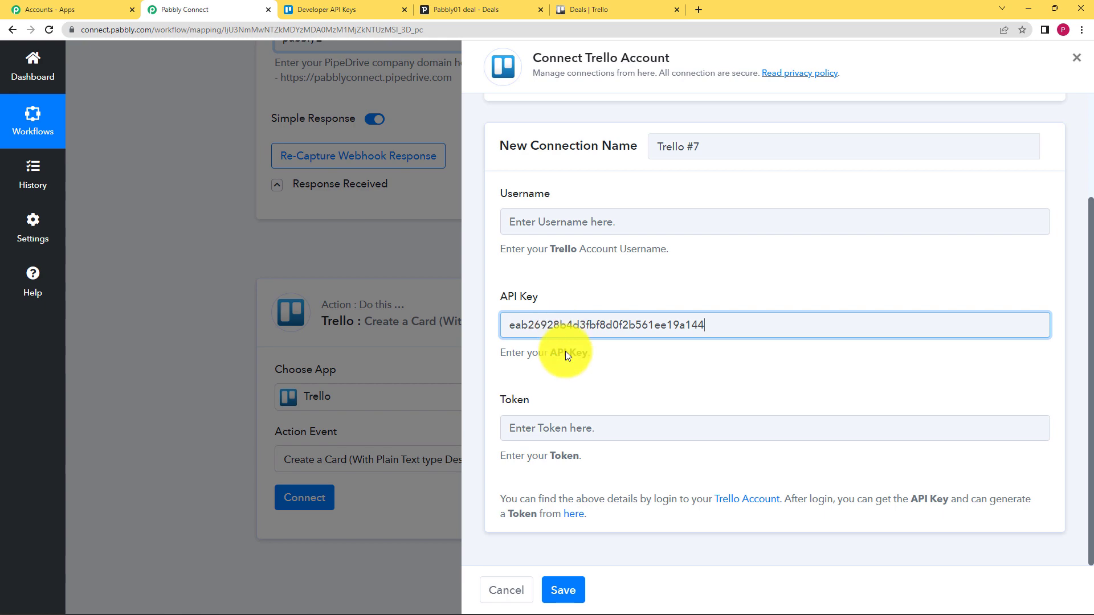
# Open Trello's manual token authorization page and copy the account username shown there into the connection's Username field.
pyautogui.click(347, 9)
pyautogui.scroll(-3, 367, 422)
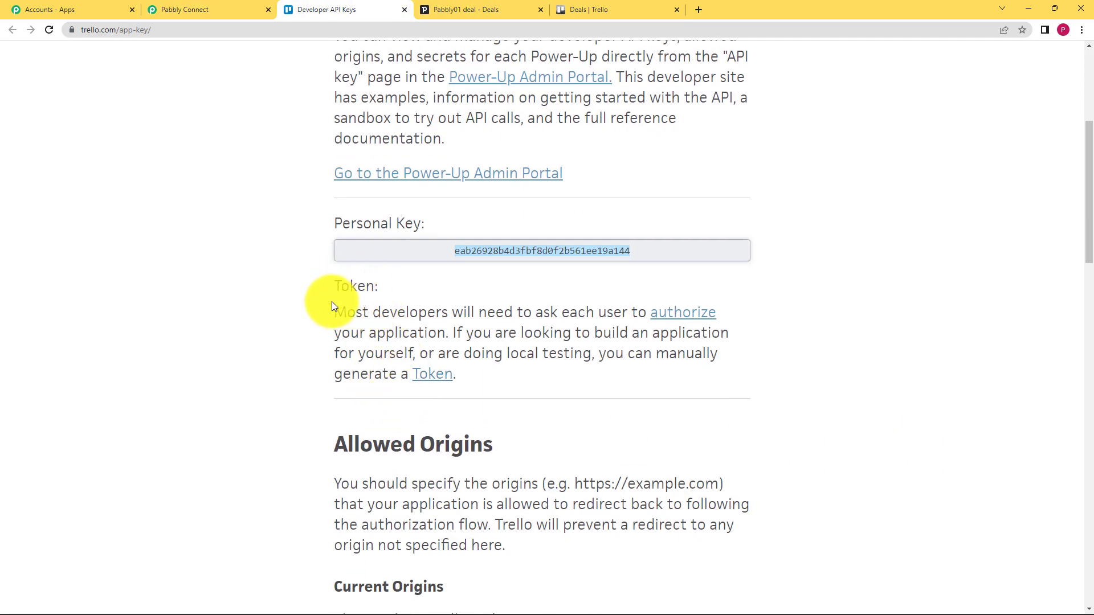
pyautogui.click(435, 376)
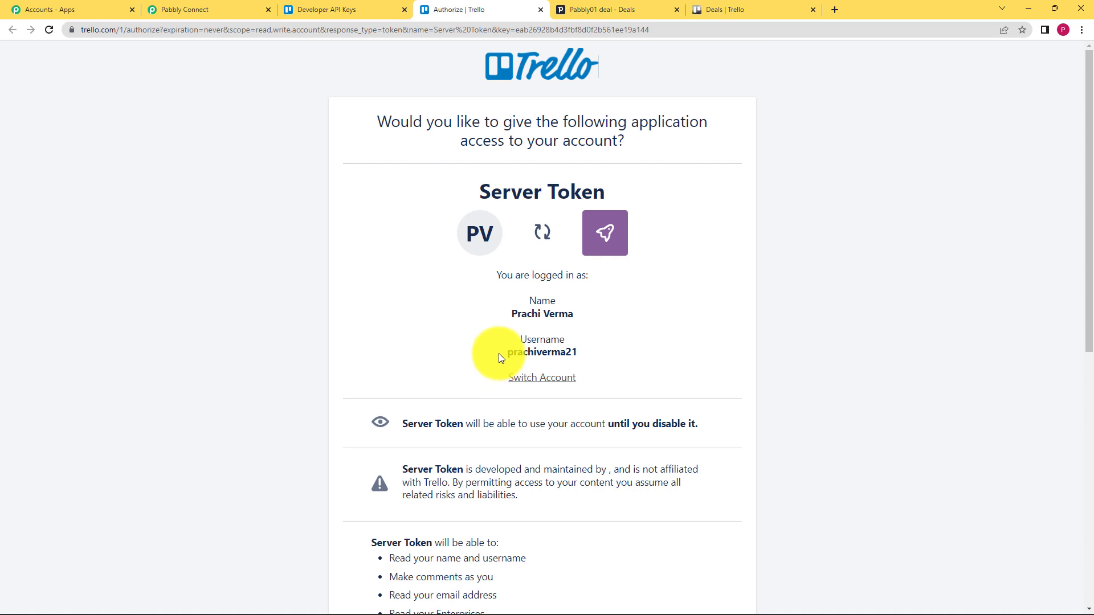
pyautogui.moveTo(498, 353); pyautogui.dragTo(598, 357)
pyautogui.hotkey('ctrl', 'c')
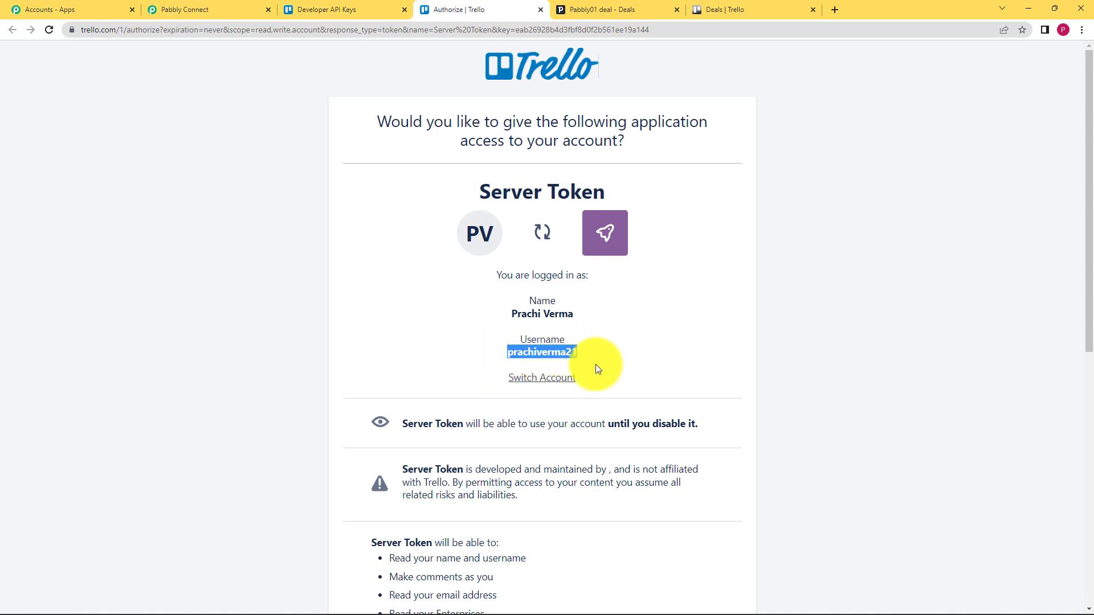
pyautogui.click(194, 10)
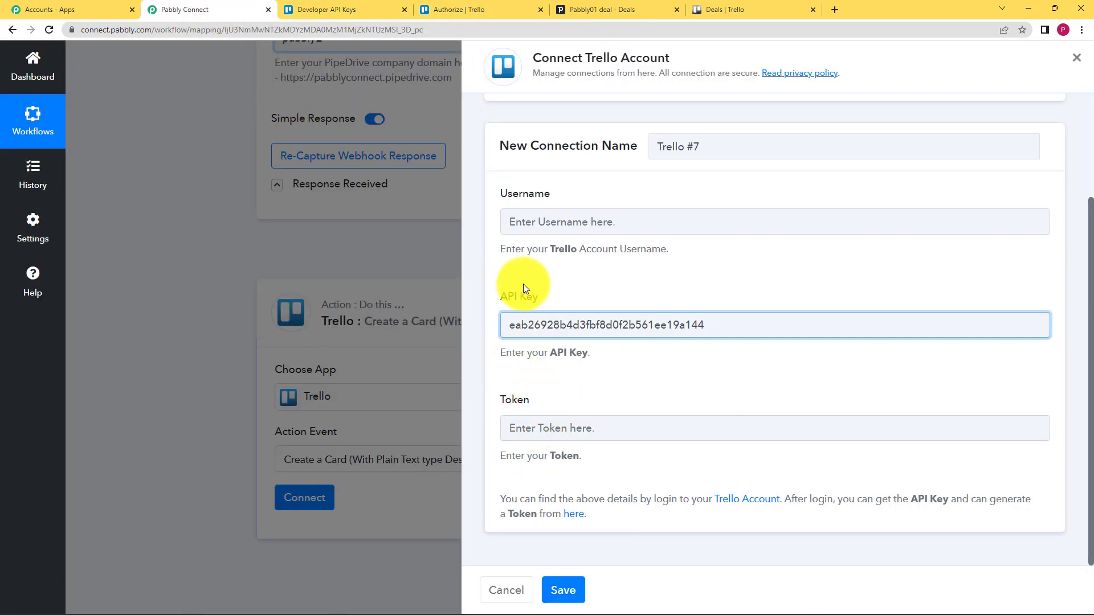
pyautogui.click(523, 219)
pyautogui.hotkey('ctrl', 'v')
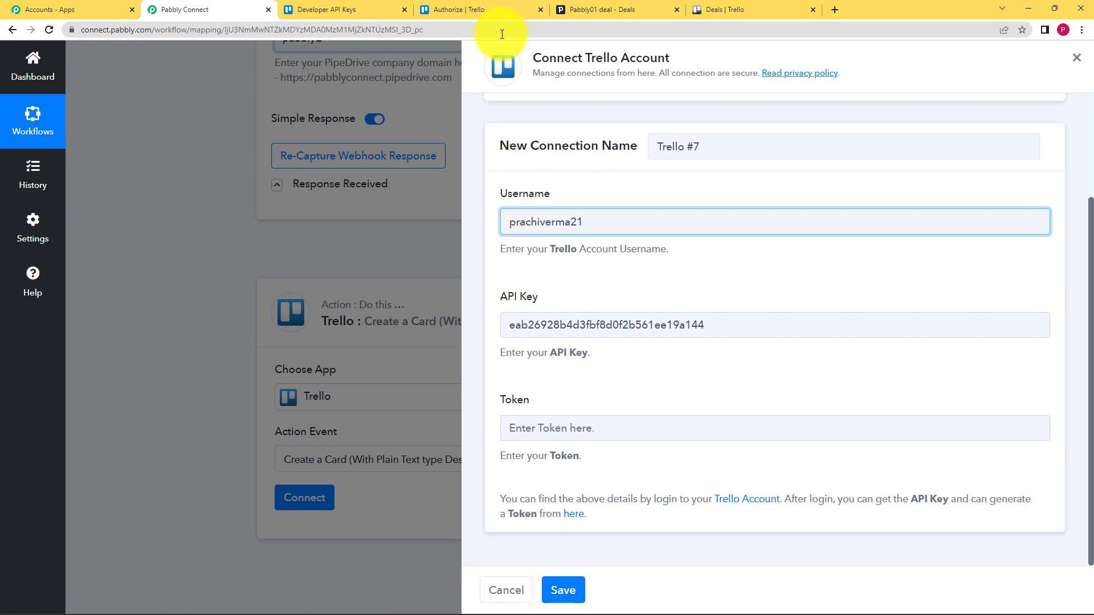
# Return to Trello's authorization page, allow the Server Token access to the account and copy the generated token.
pyautogui.click(496, 12)
pyautogui.scroll(-8, 533, 414)
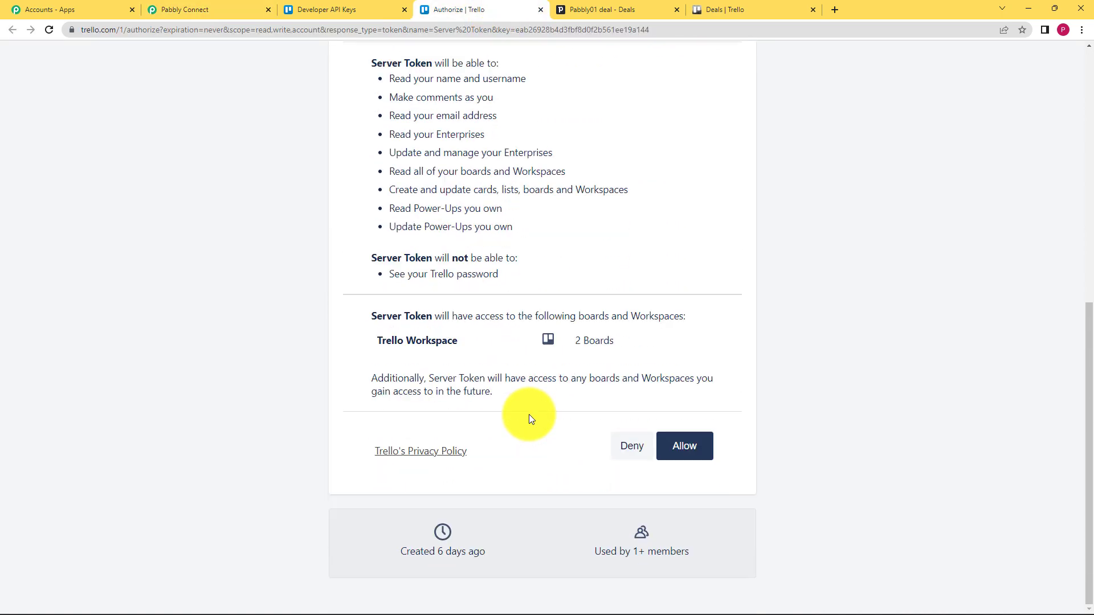
pyautogui.click(684, 446)
pyautogui.moveTo(353, 107); pyautogui.dragTo(734, 118)
pyautogui.hotkey('ctrl', 'c')
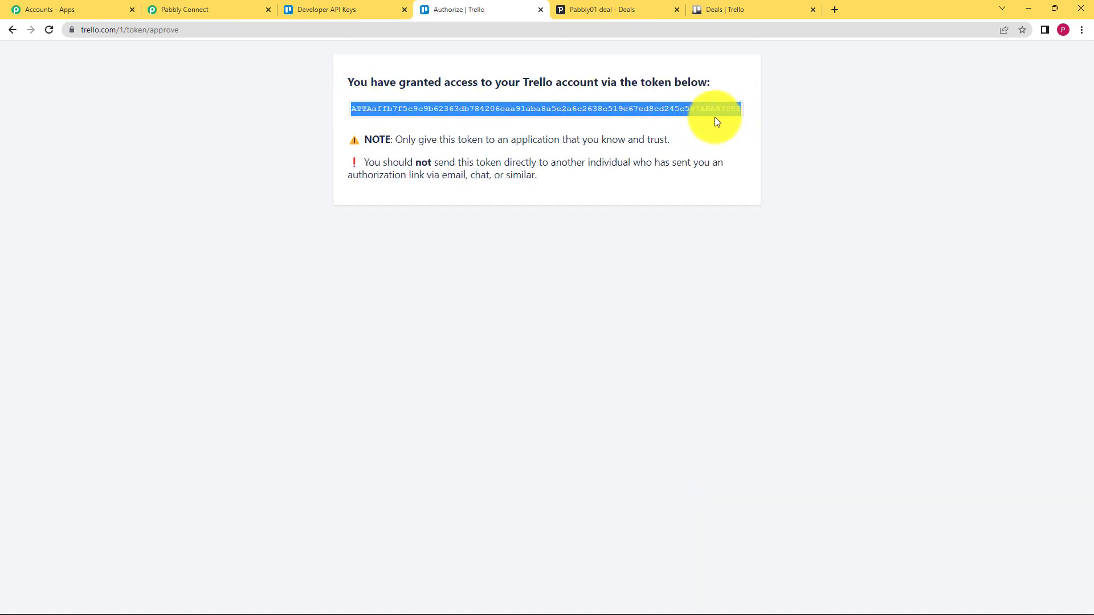
# Paste the access token into the Token field of the new Trello connection in Pabbly Connect and save the connection.
pyautogui.click(153, 10)
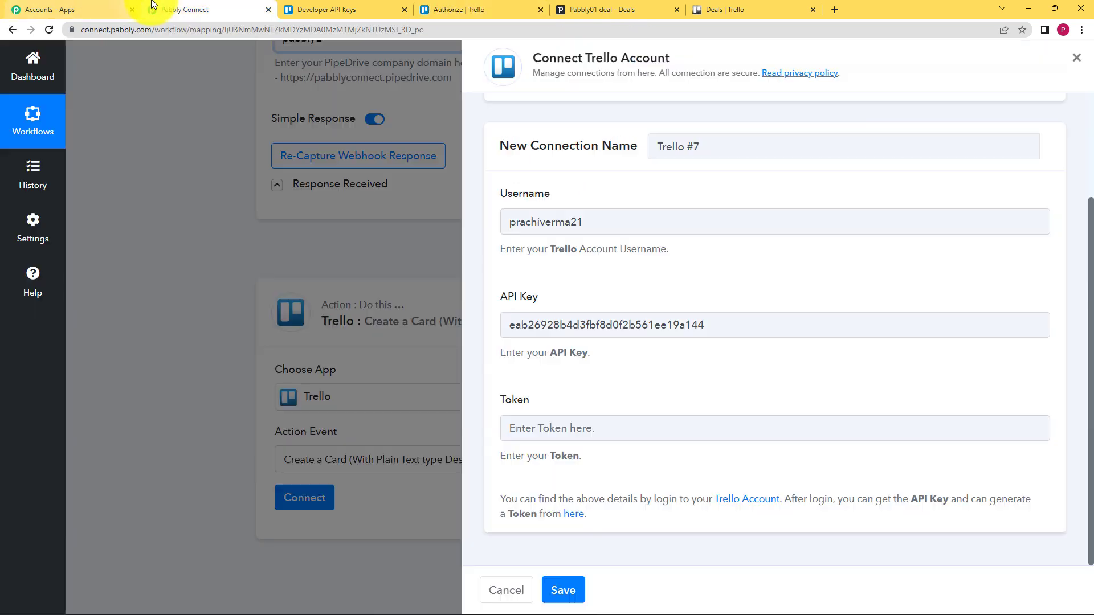
pyautogui.click(592, 434)
pyautogui.hotkey('ctrl', 'v')
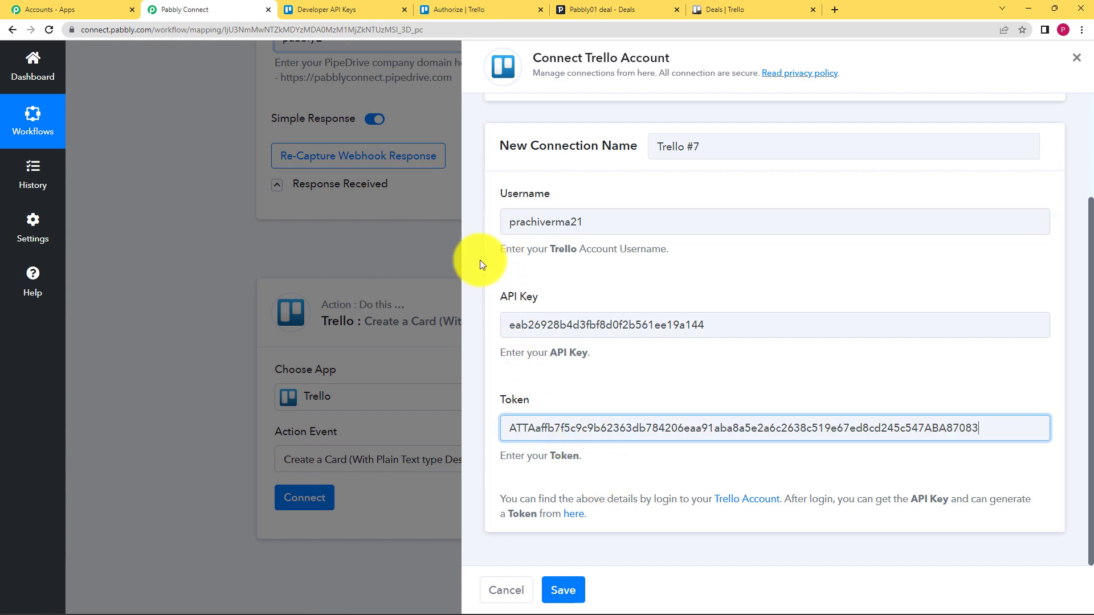
pyautogui.click(563, 590)
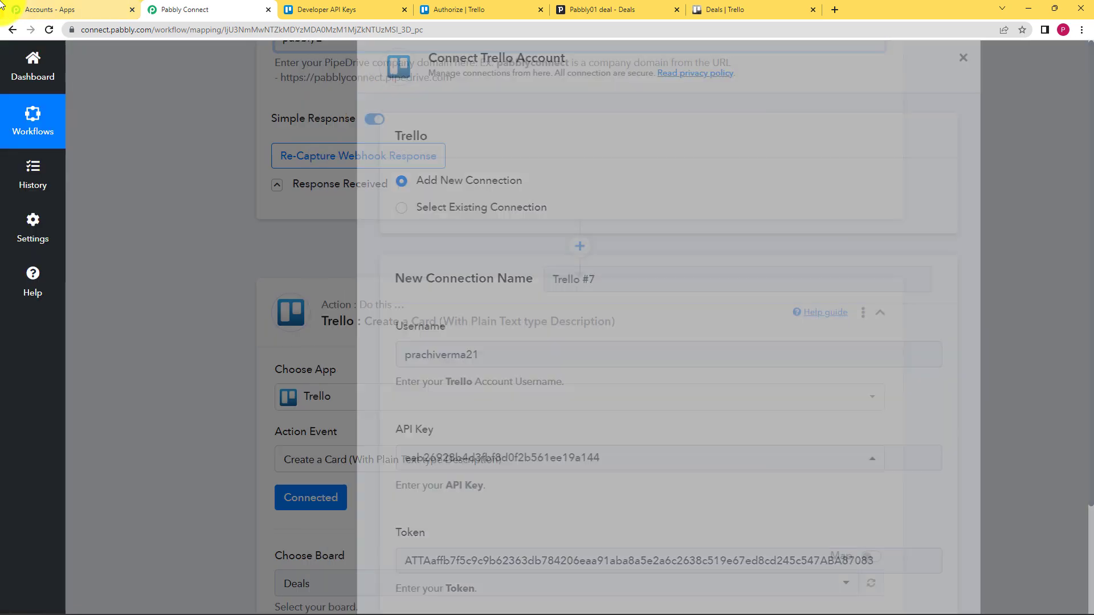
# Check the Deals board in Trello, return to Pabbly Connect and choose Deals as the action step's board.
pyautogui.scroll(-4, 237, 363)
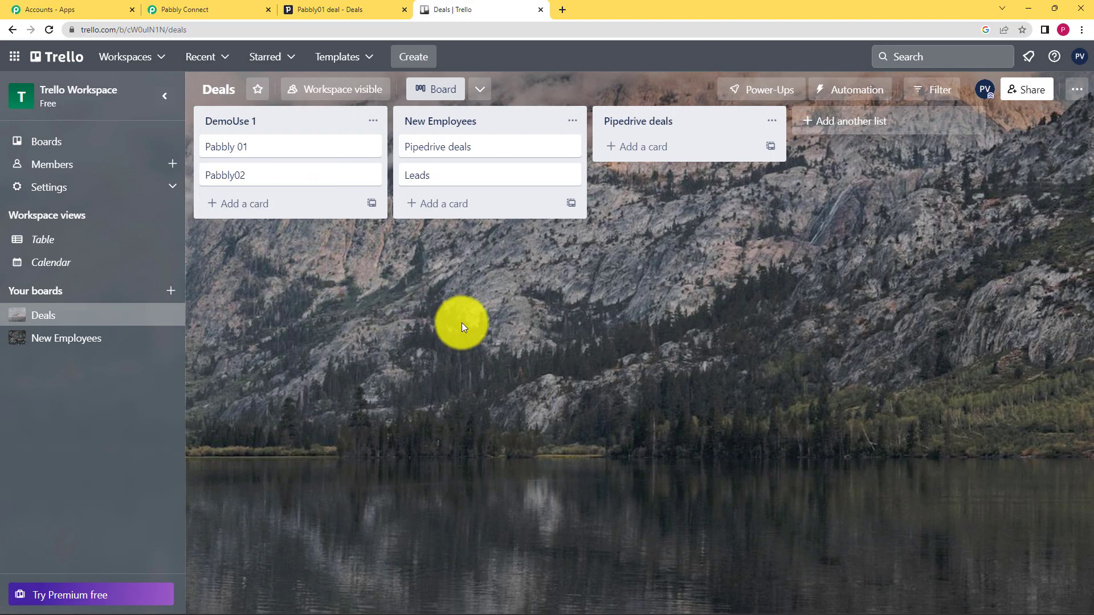
pyautogui.click(188, 9)
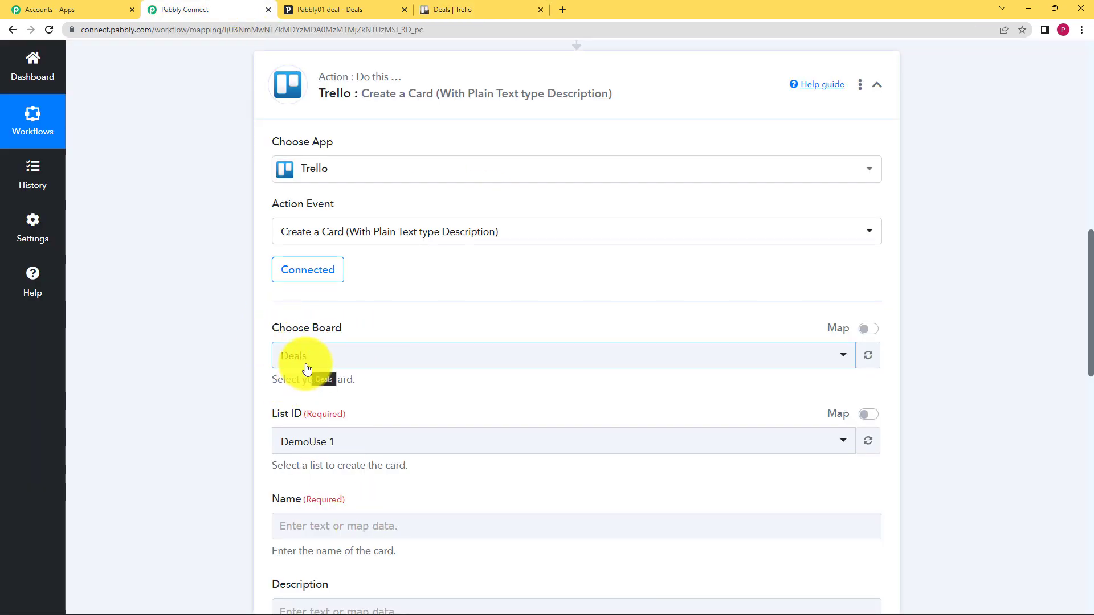
pyautogui.click(304, 365)
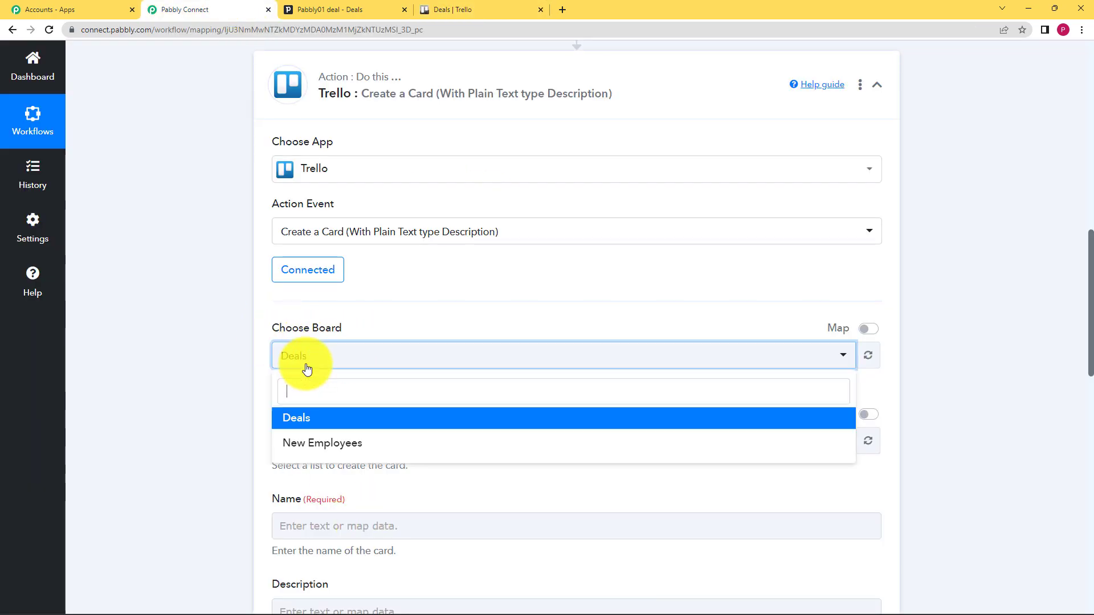
pyautogui.click(312, 419)
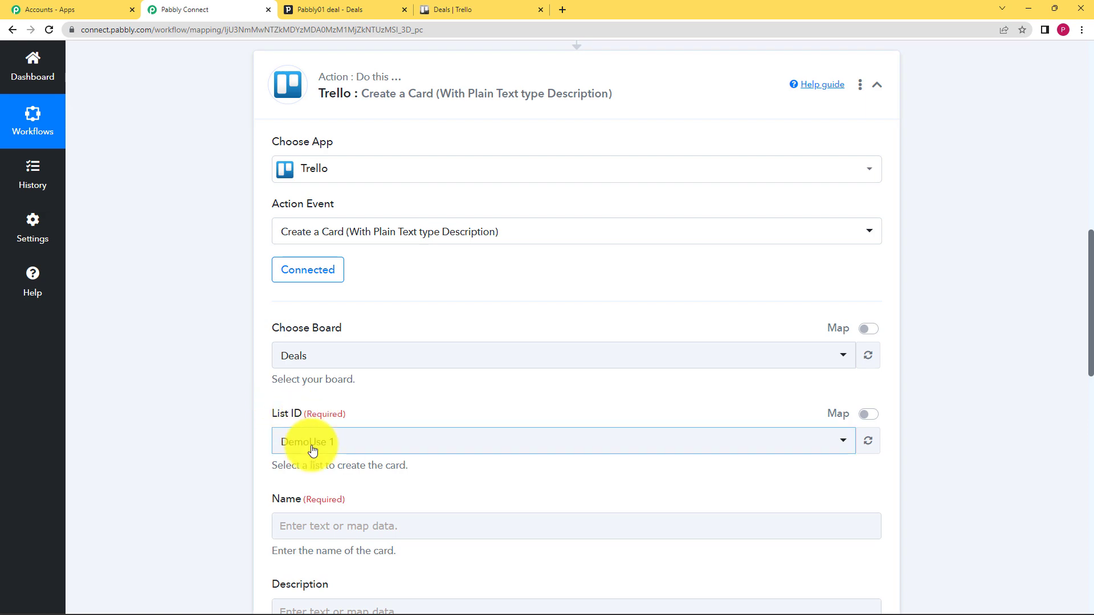
# Check the board's lists in Trello and set the action step's List ID to Pipedrive deals in Pabbly Connect.
pyautogui.click(475, 9)
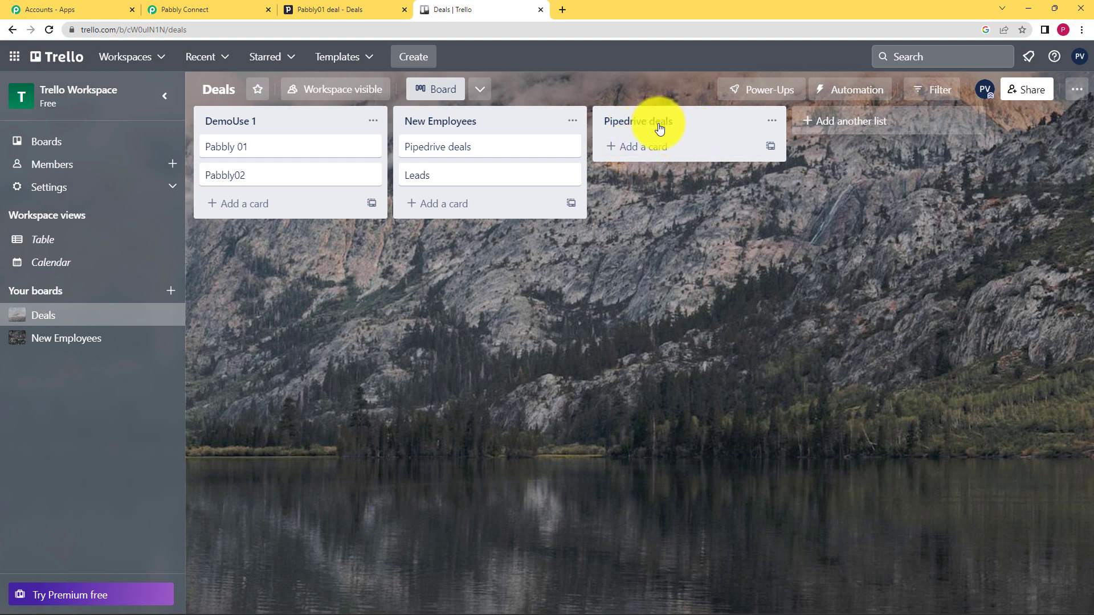
pyautogui.click(192, 9)
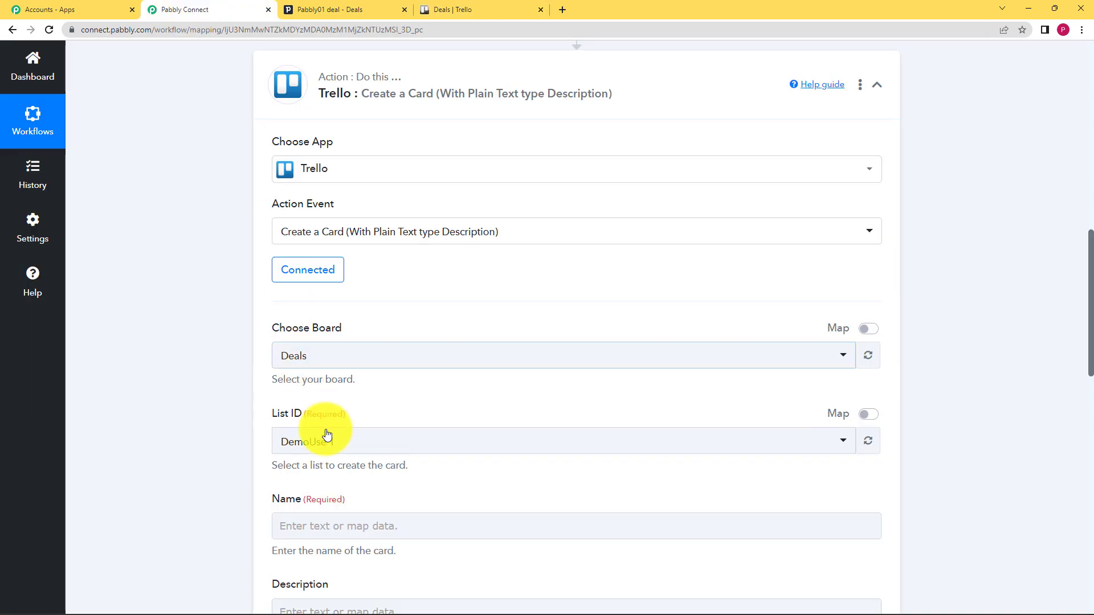
pyautogui.click(326, 435)
pyautogui.click(322, 554)
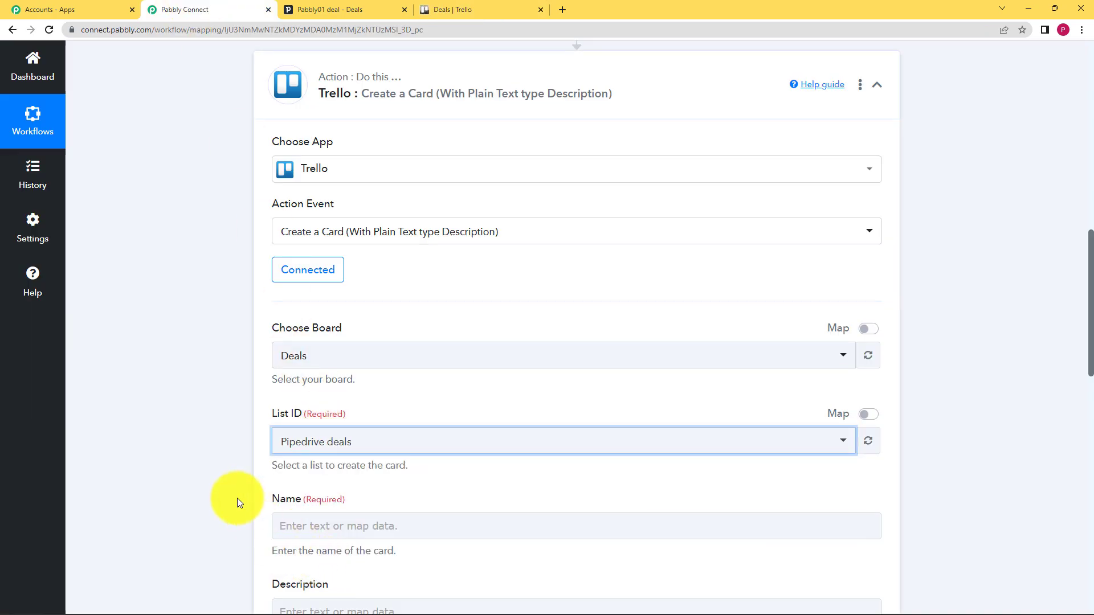
# Review the Trello card fields and expand the PipeDrive trigger's received response to examine the captured deal data.
pyautogui.scroll(-2, 240, 496)
pyautogui.scroll(-2, 242, 493)
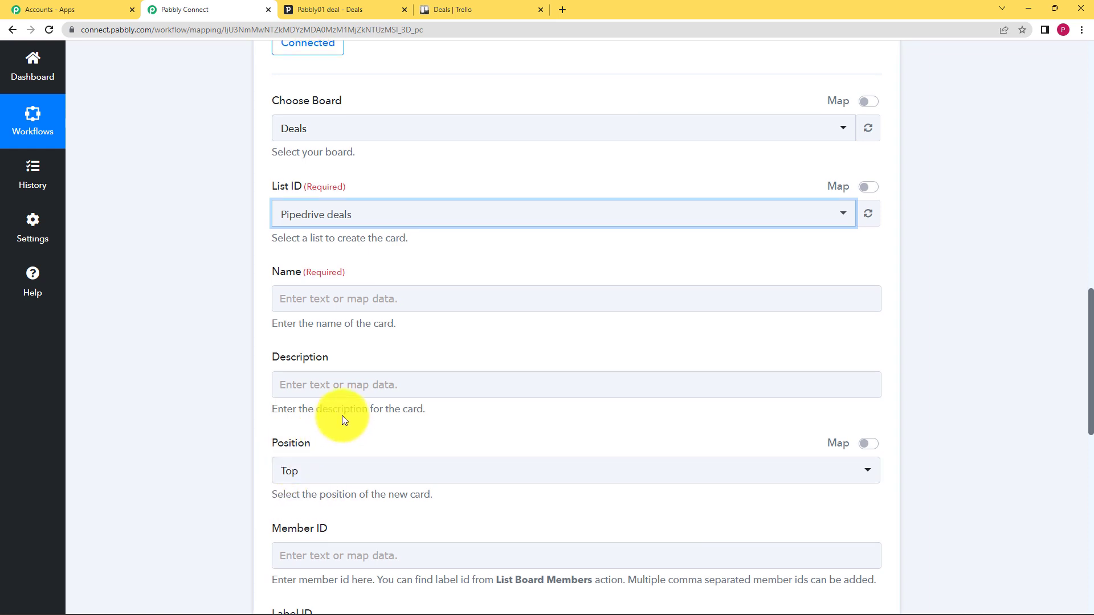
pyautogui.scroll(9, 344, 419)
pyautogui.scroll(3, 342, 420)
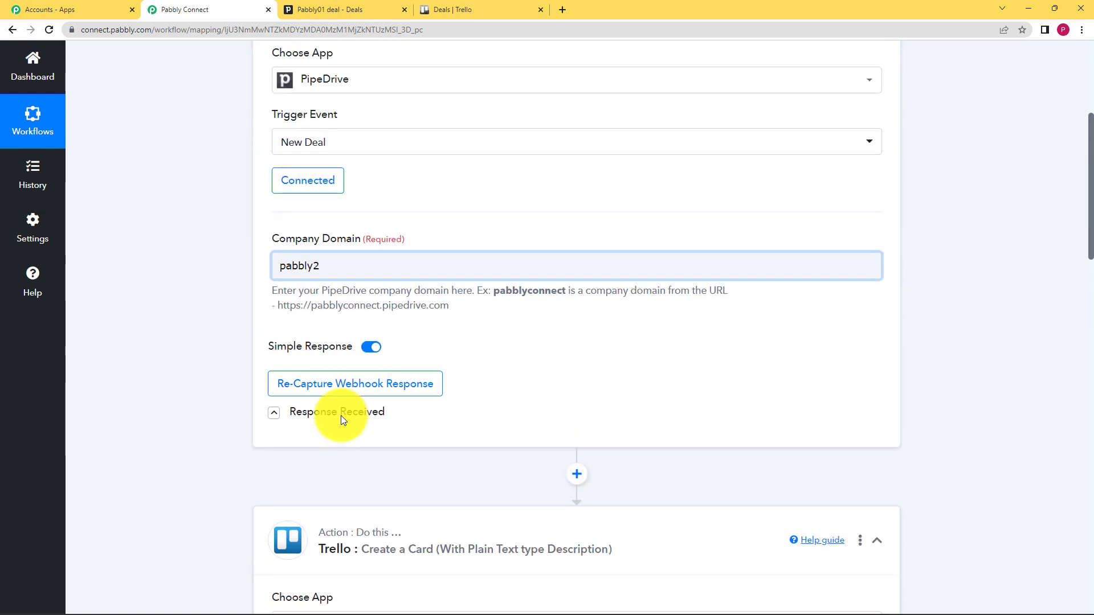
pyautogui.click(275, 410)
pyautogui.scroll(-4, 244, 374)
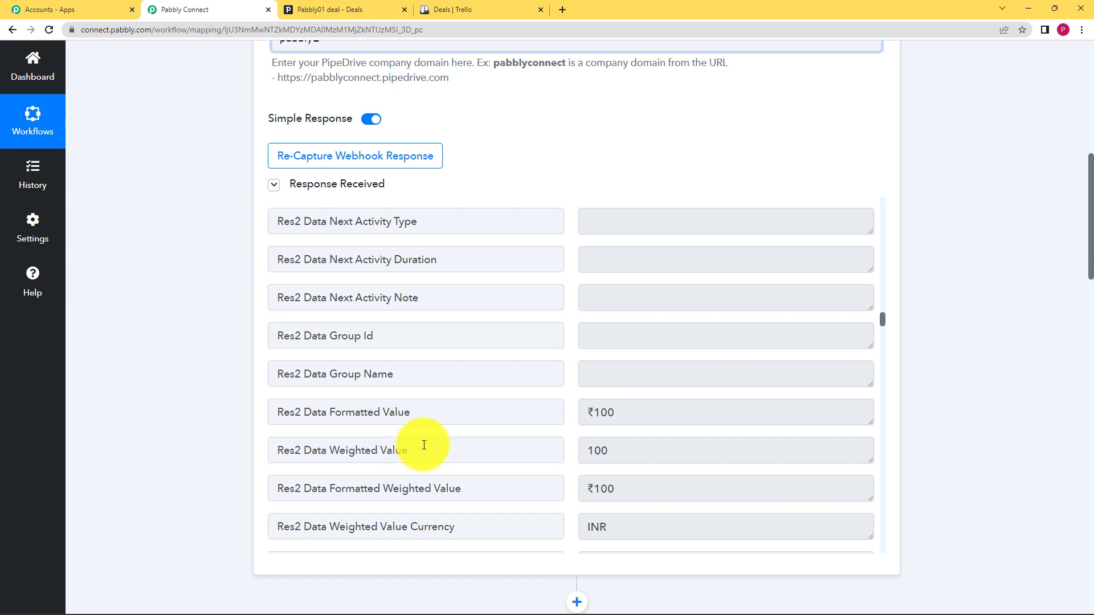
pyautogui.scroll(7, 605, 422)
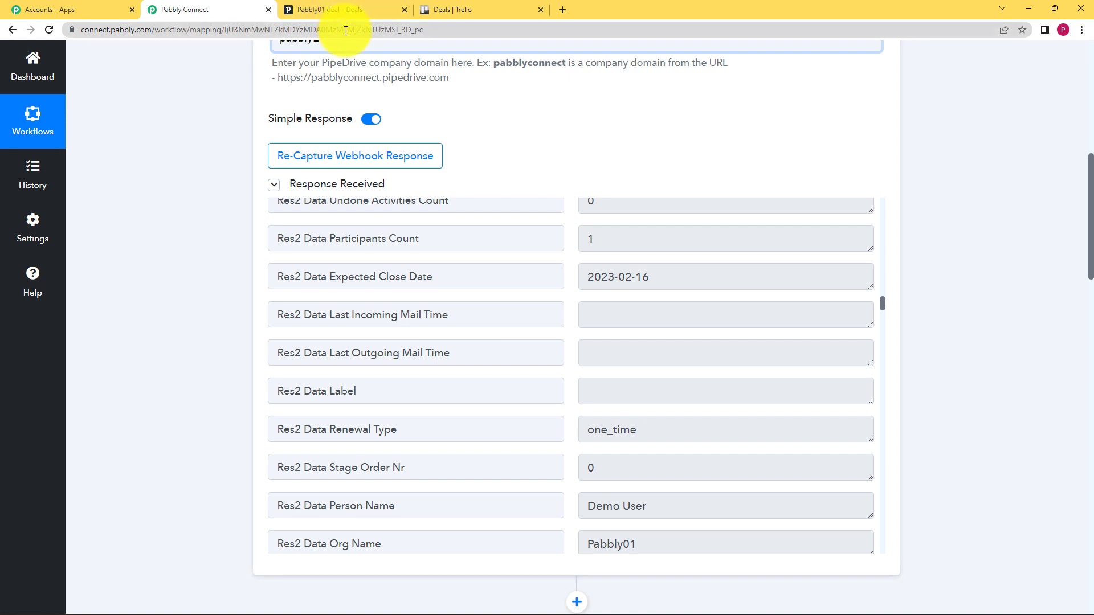
# View the lists on Trello's Deals board, return to Pabbly Connect and examine the organization name in the captured PipeDrive response.
pyautogui.click(483, 9)
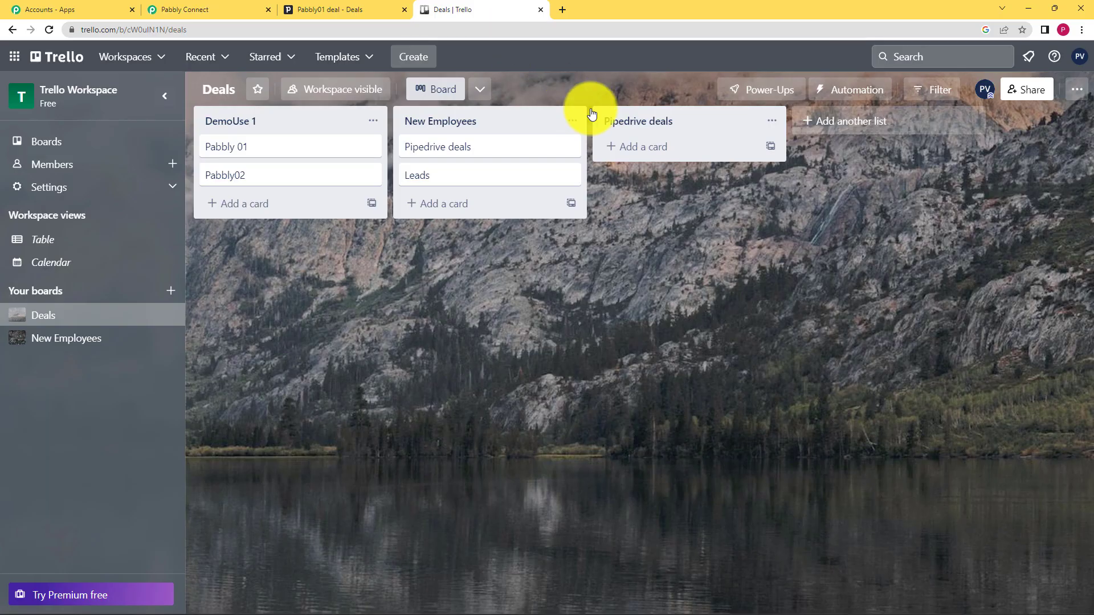
pyautogui.click(233, 9)
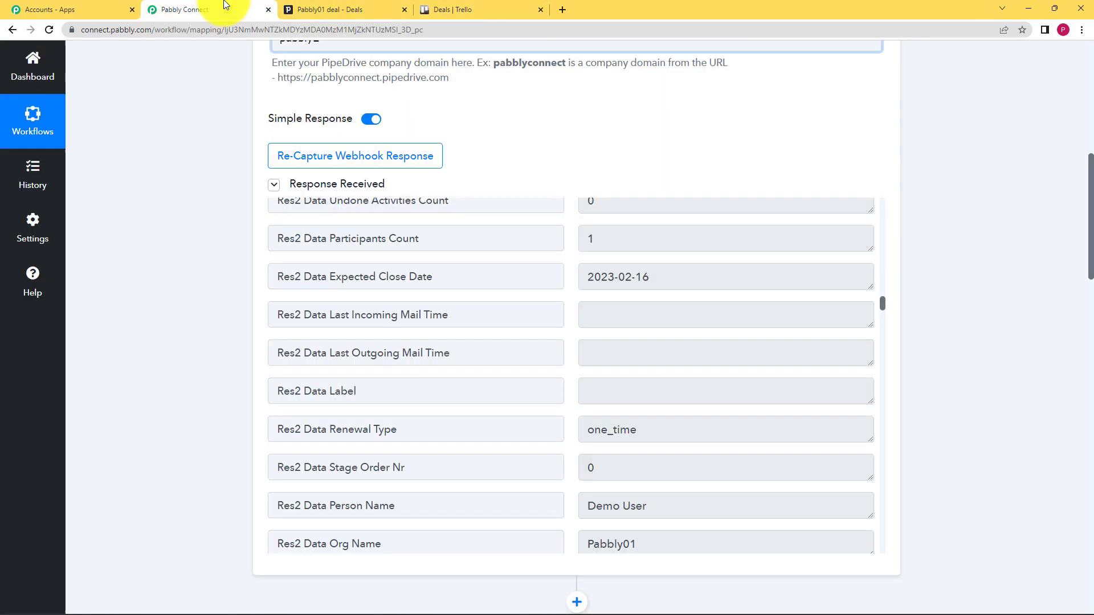
pyautogui.scroll(-2, 220, 354)
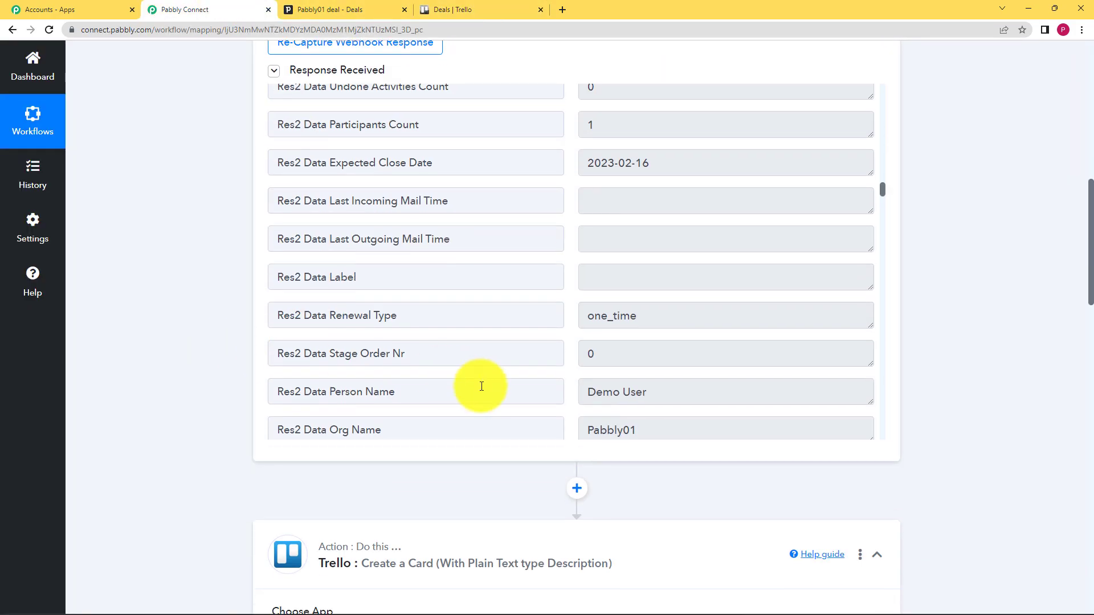
pyautogui.scroll(-2, 484, 384)
pyautogui.scroll(-1, 496, 478)
pyautogui.scroll(-1, 340, 475)
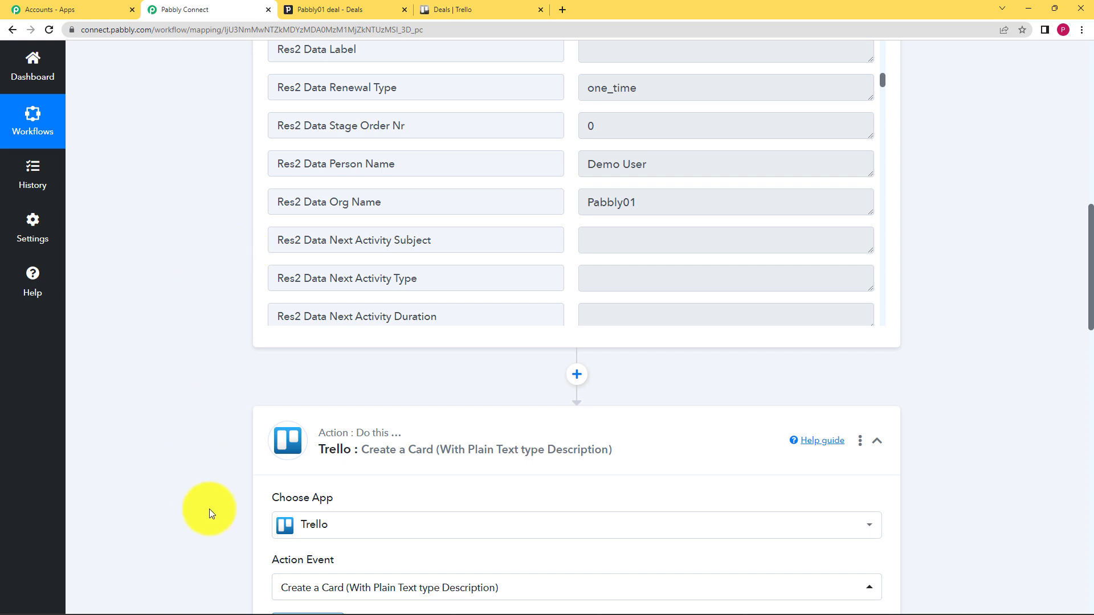
pyautogui.click(617, 205)
pyautogui.doubleClick(617, 204)
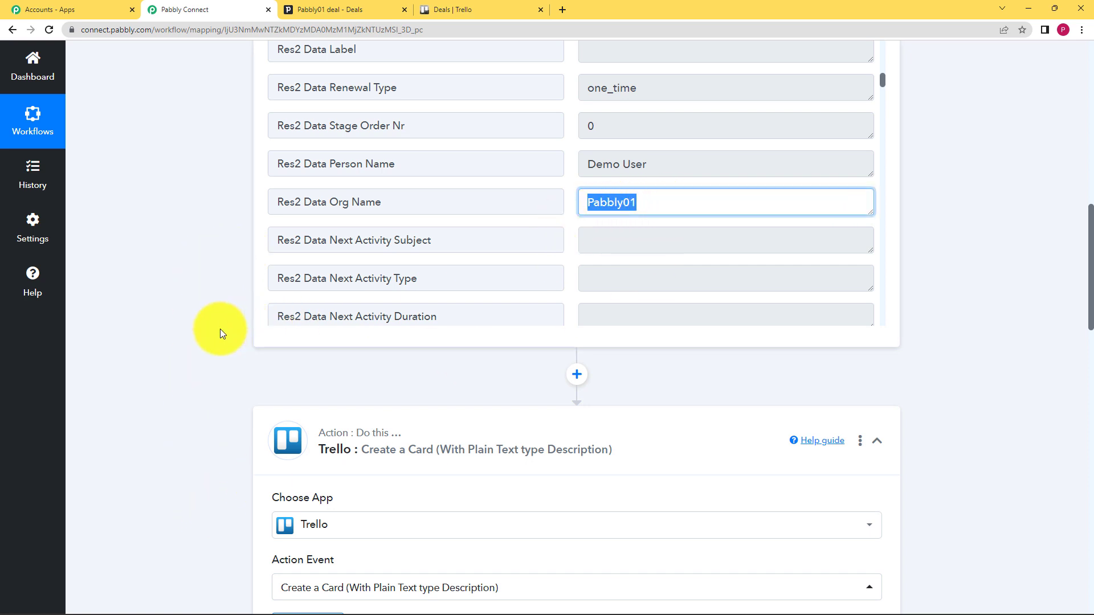
# Compare the card fields of the Trello action step with the data captured by the PipeDrive trigger.
pyautogui.scroll(-2, 348, 494)
pyautogui.scroll(-3, 333, 555)
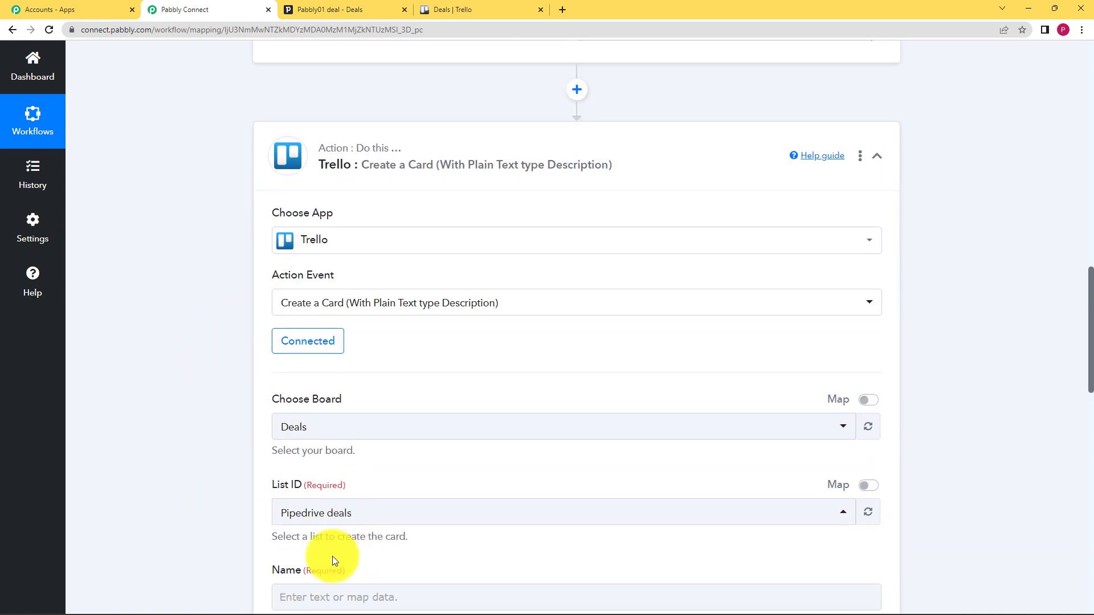
pyautogui.scroll(-4, 340, 574)
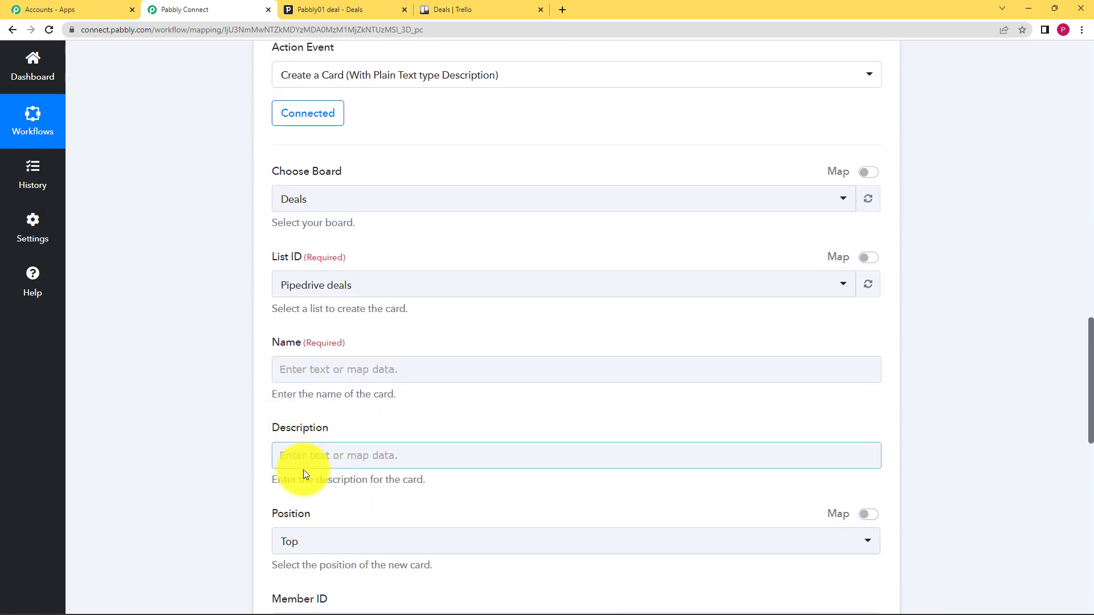
pyautogui.scroll(-2, 306, 478)
pyautogui.scroll(12, 342, 457)
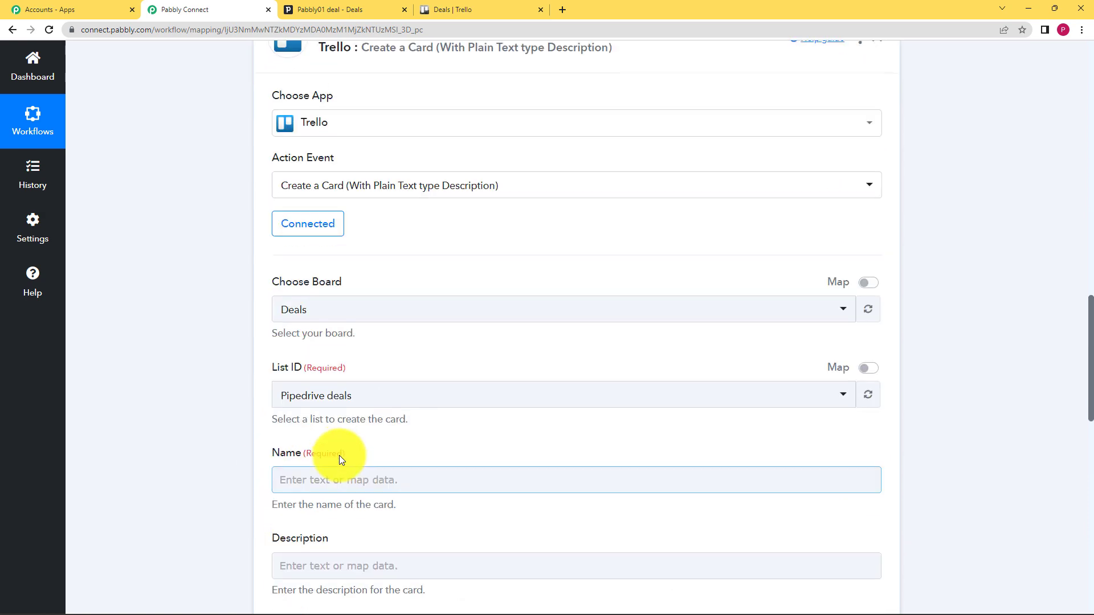
pyautogui.click(655, 436)
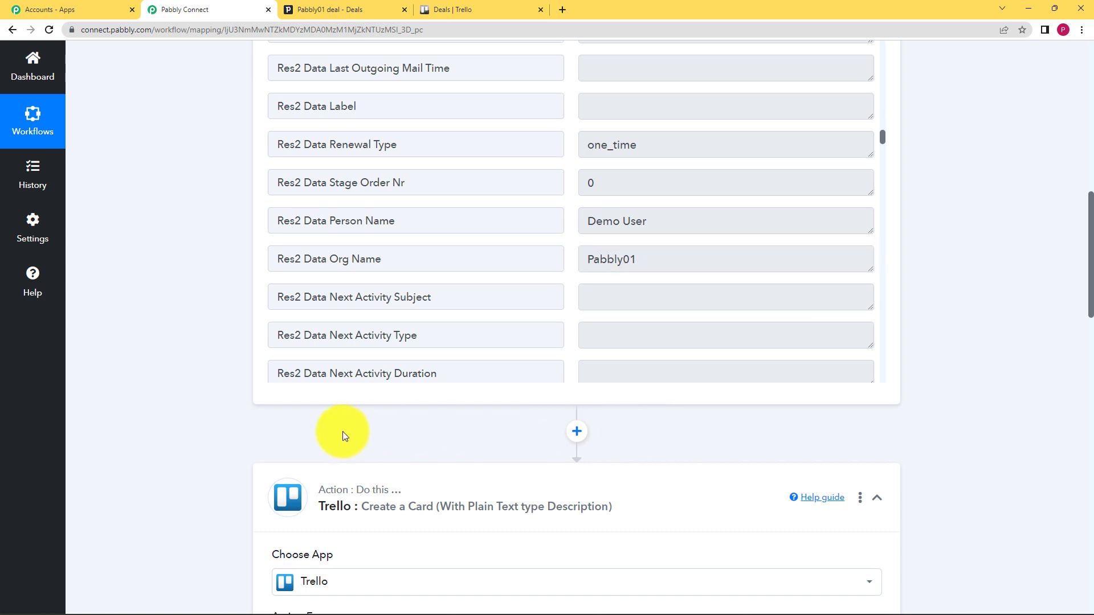
pyautogui.scroll(-7, 342, 436)
pyautogui.scroll(-4, 338, 444)
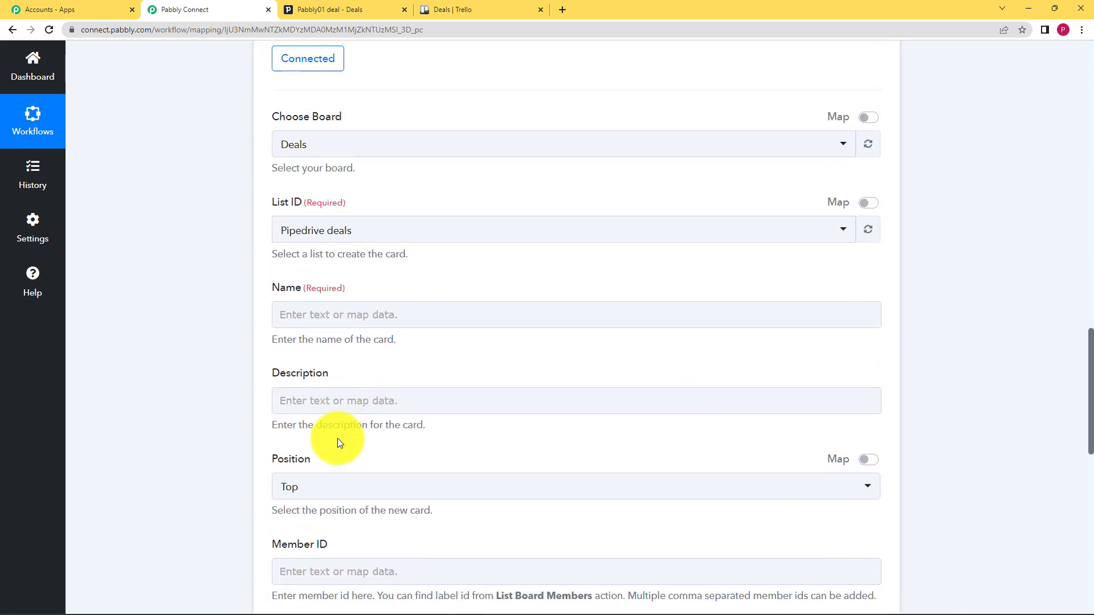
# Map the card's Name to the Res2 Data Person Id Name value from the PipeDrive: New Deal step.
pyautogui.click(346, 310)
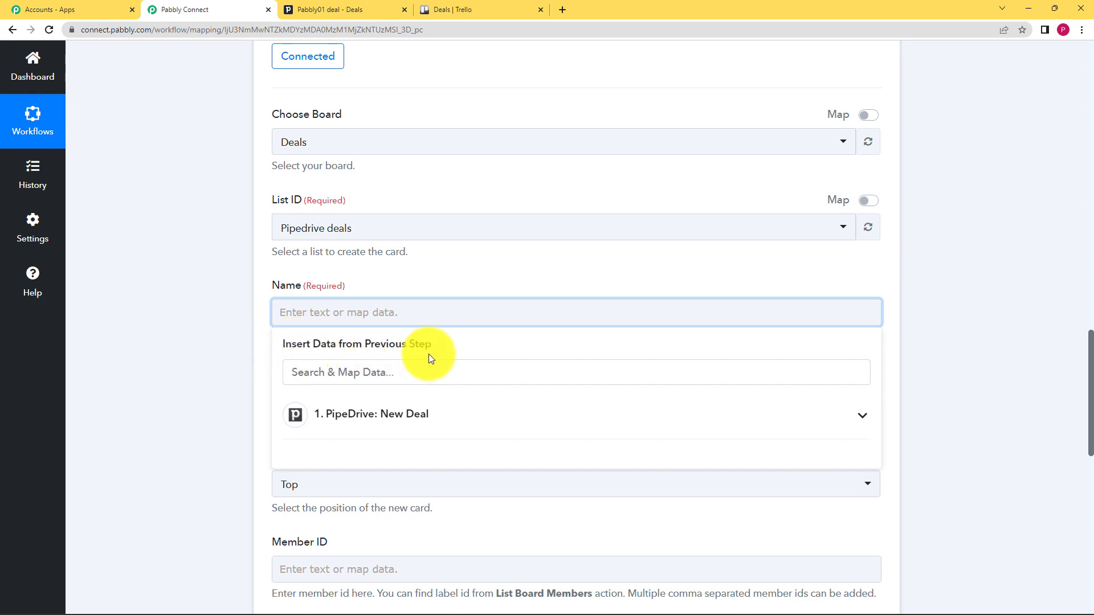
pyautogui.click(434, 319)
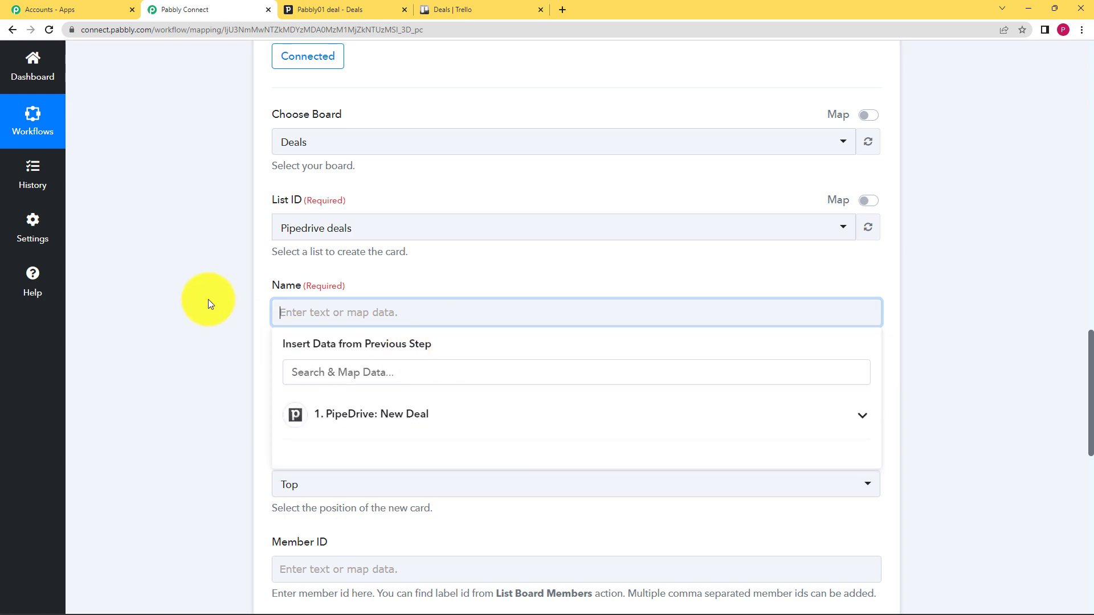
pyautogui.scroll(10, 194, 320)
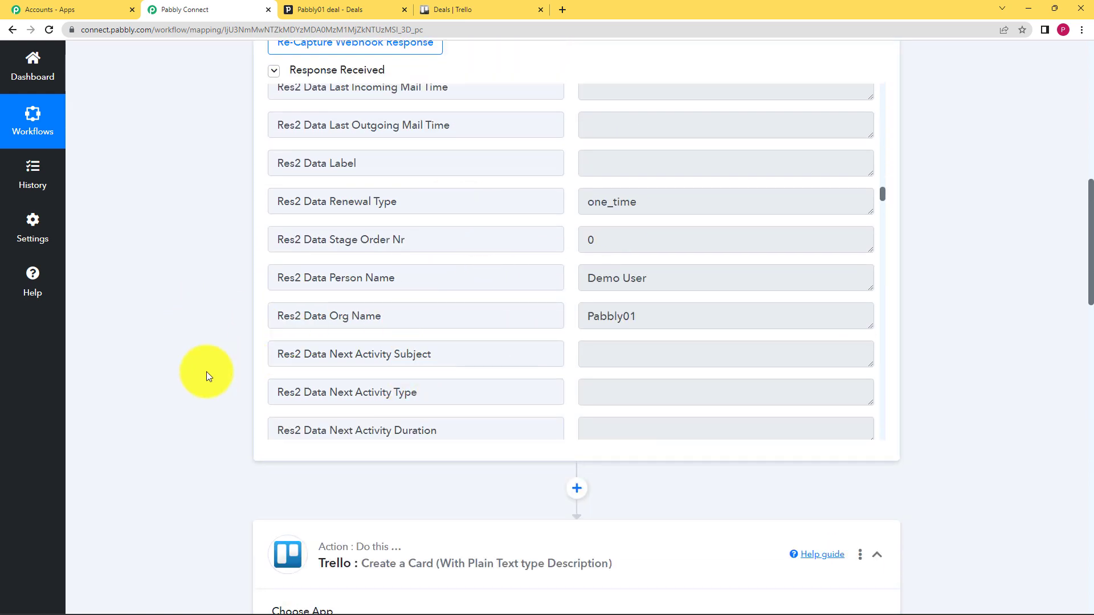
pyautogui.scroll(-10, 206, 371)
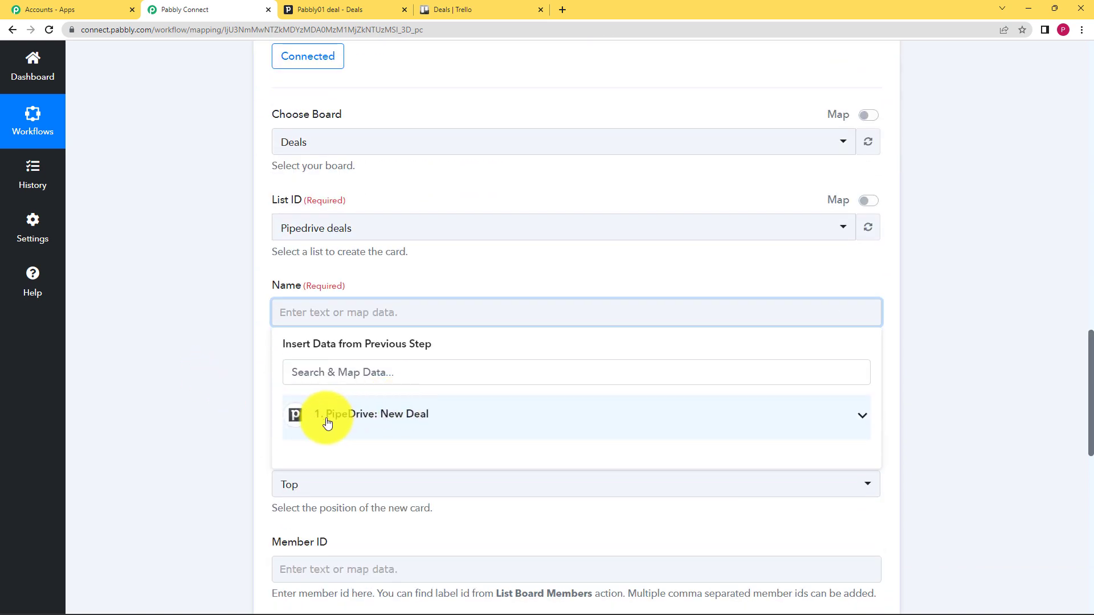
pyautogui.click(402, 417)
pyautogui.scroll(-4, 202, 424)
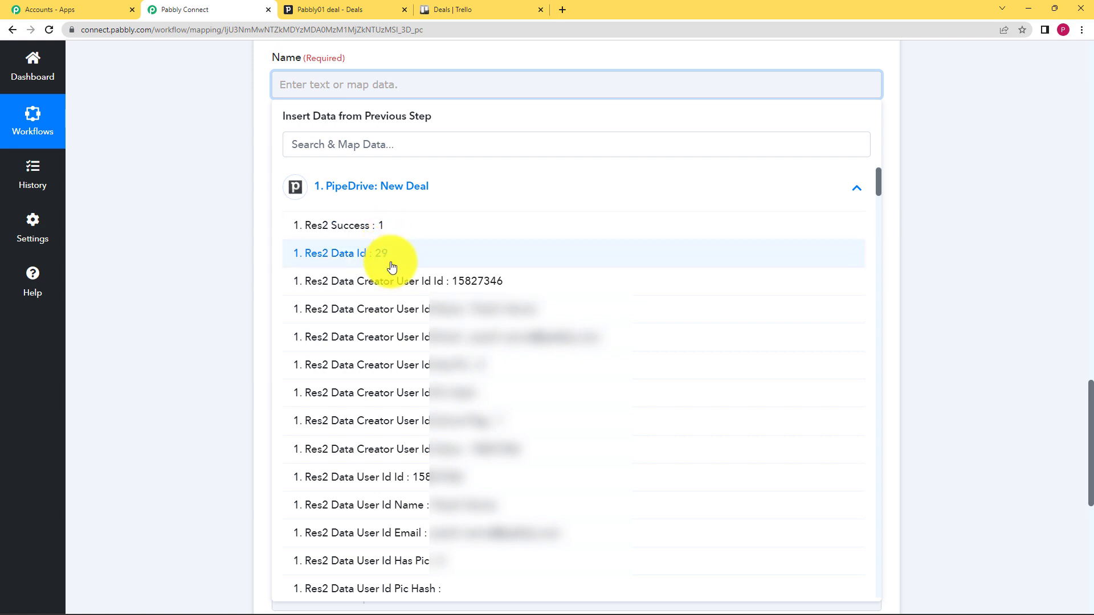
pyautogui.scroll(-3, 428, 380)
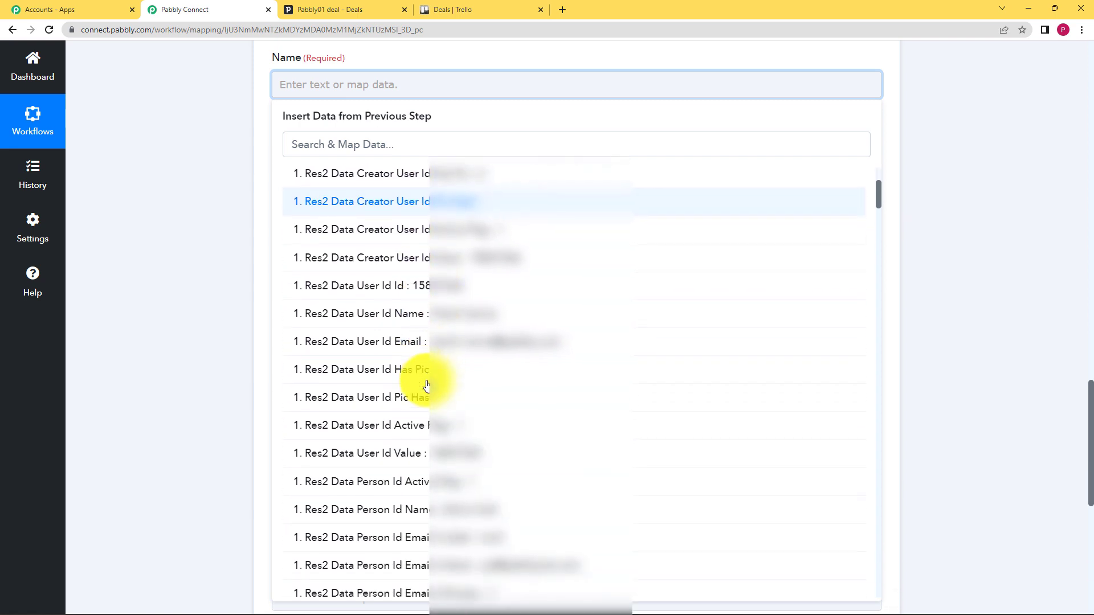
pyautogui.scroll(-2, 426, 385)
pyautogui.scroll(-1, 402, 368)
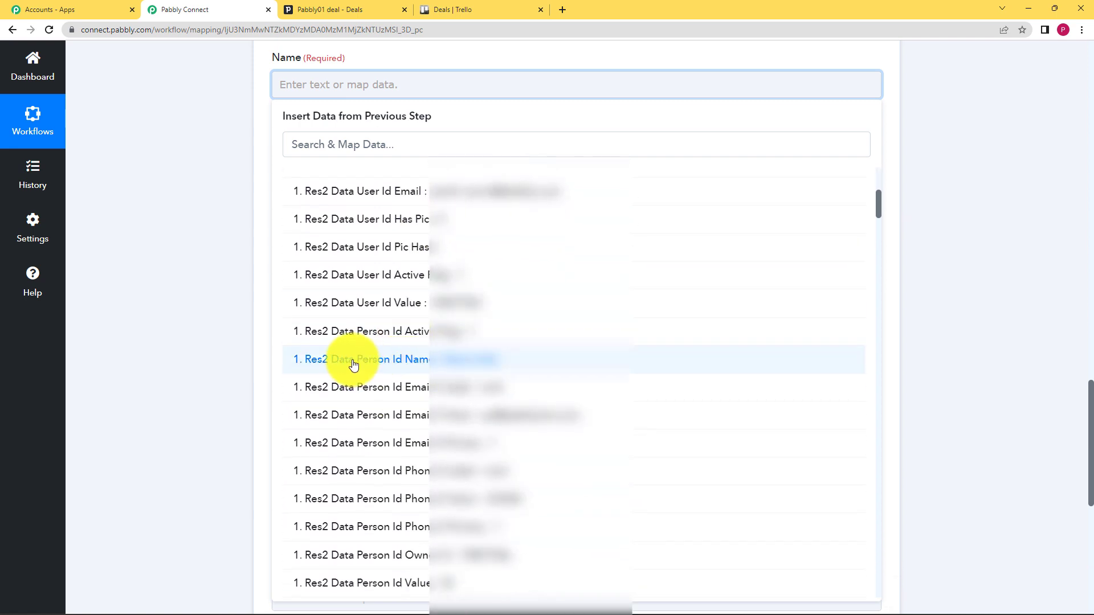
pyautogui.click(472, 360)
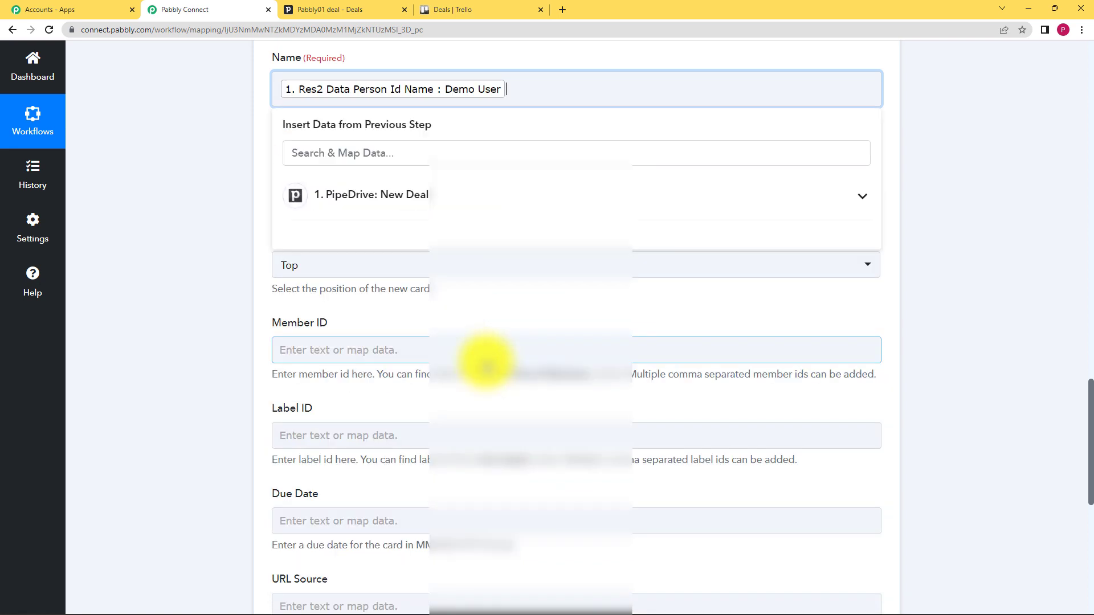
pyautogui.scroll(2, 210, 268)
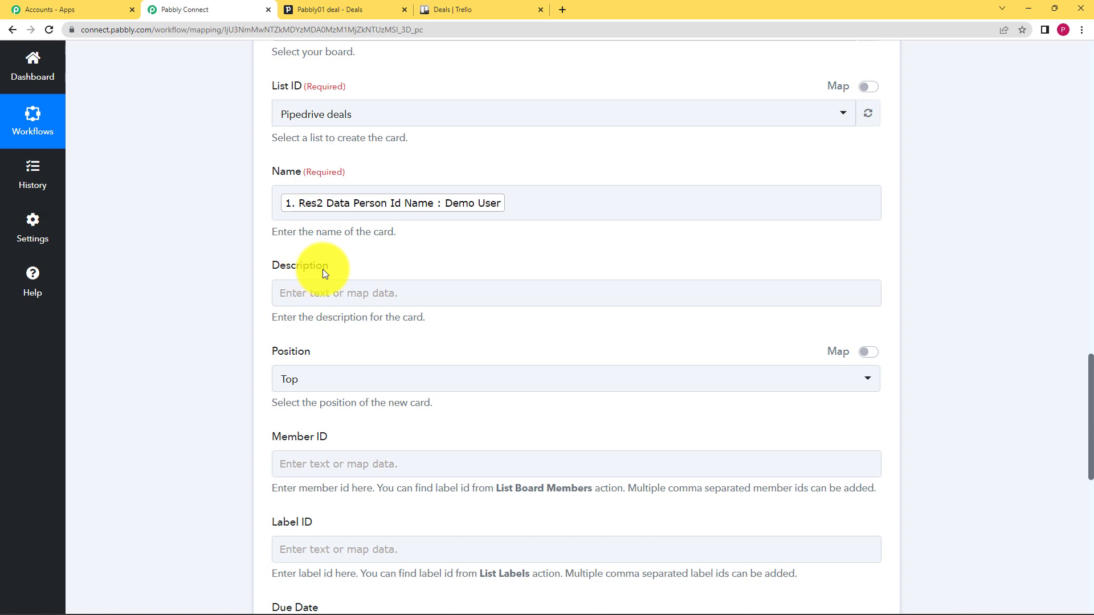
# Examine the Description field of the Pipedrive deals card in Trello's New Employees list, close the card and return to Pabbly Connect.
pyautogui.click(450, 7)
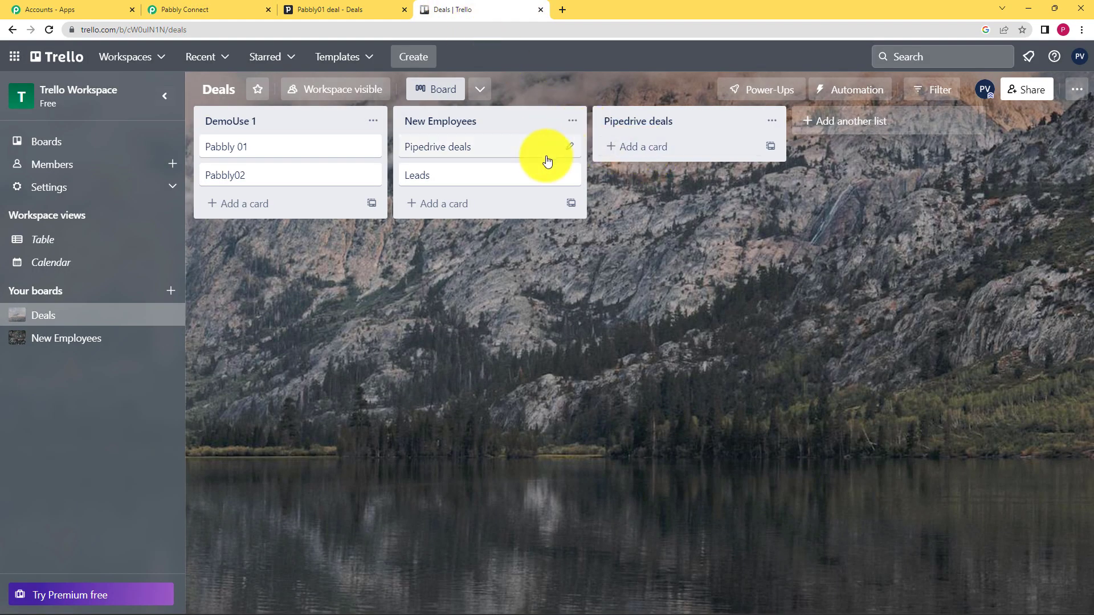
pyautogui.click(450, 146)
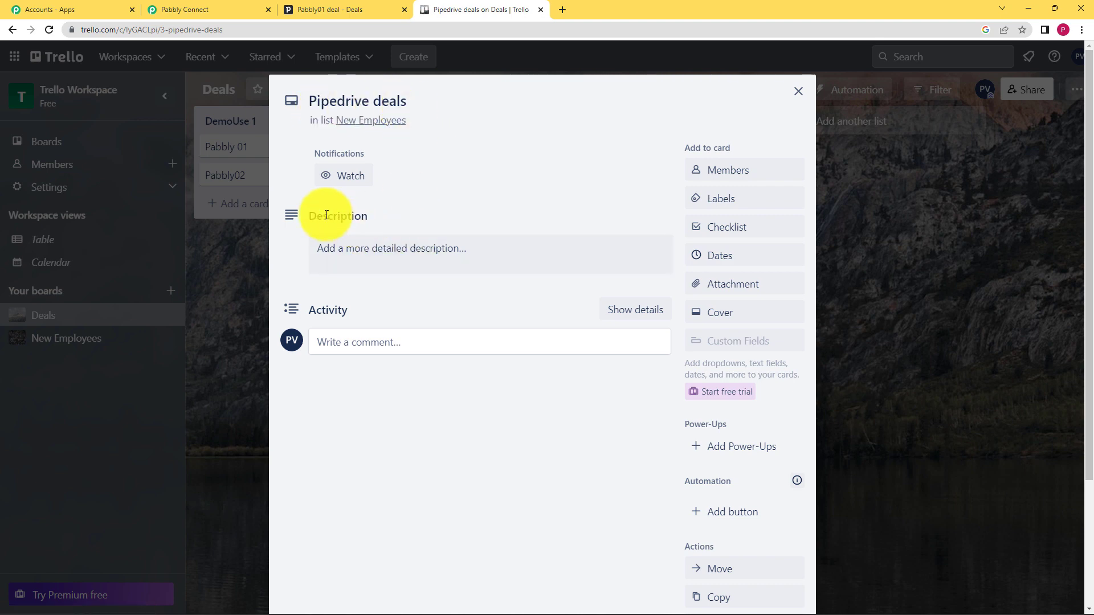
pyautogui.click(399, 250)
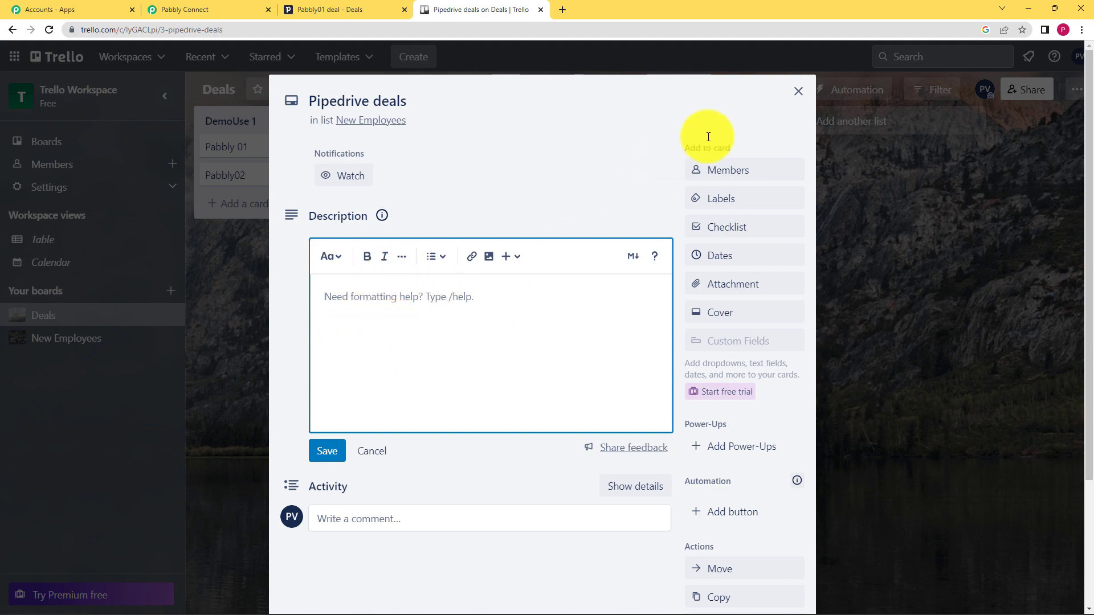
pyautogui.click(798, 91)
pyautogui.click(354, 6)
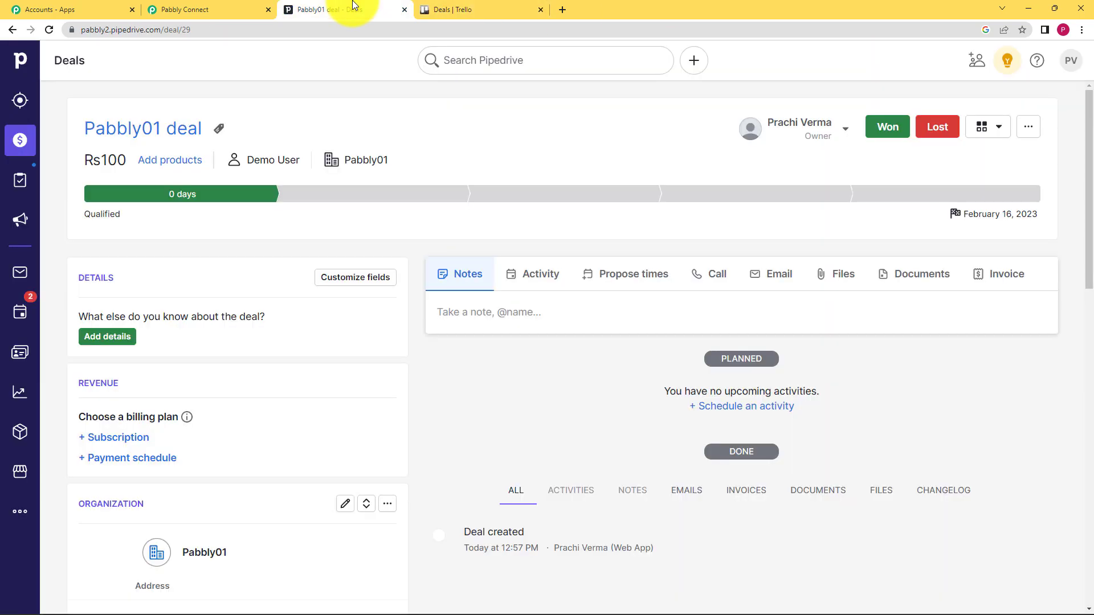
pyautogui.click(228, 7)
# Examine the organization name and the deal value in the PipeDrive trigger's captured response.
pyautogui.click(289, 292)
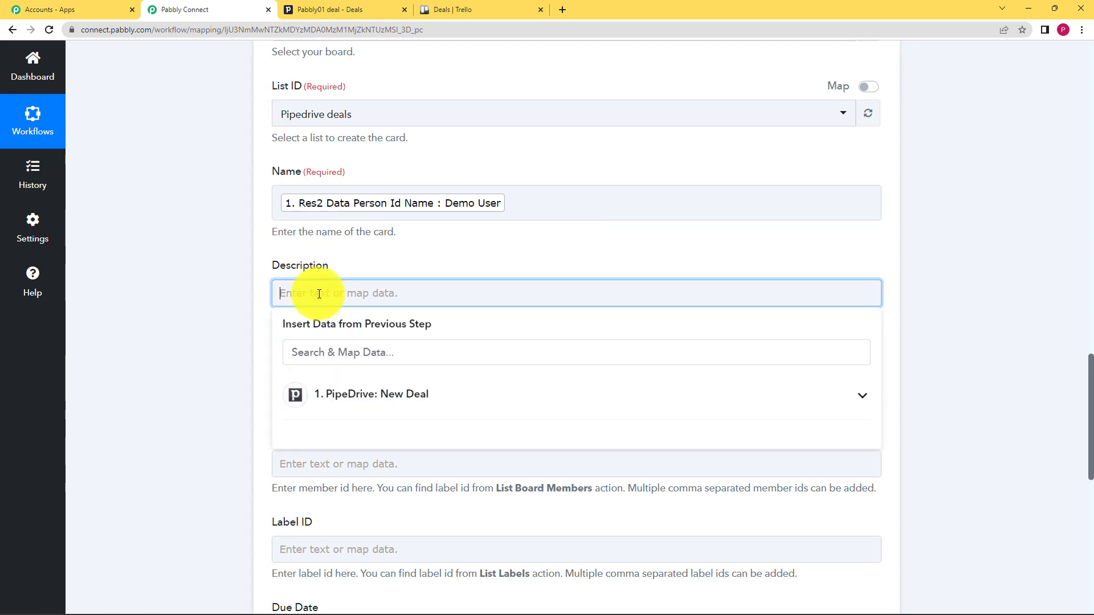
pyautogui.click(222, 392)
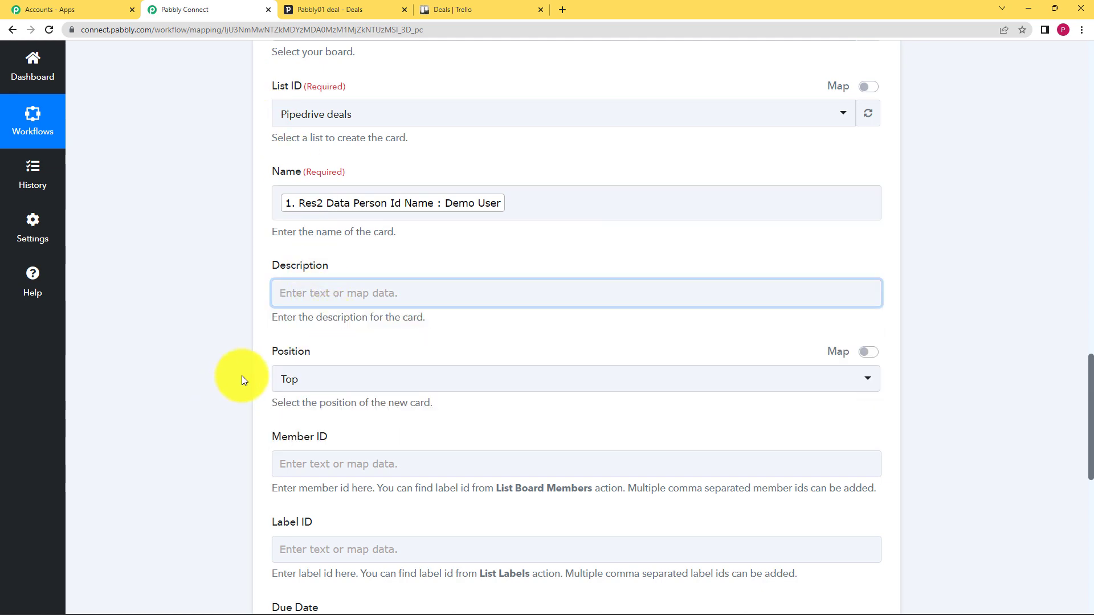
pyautogui.scroll(9, 241, 375)
pyautogui.scroll(6, 238, 360)
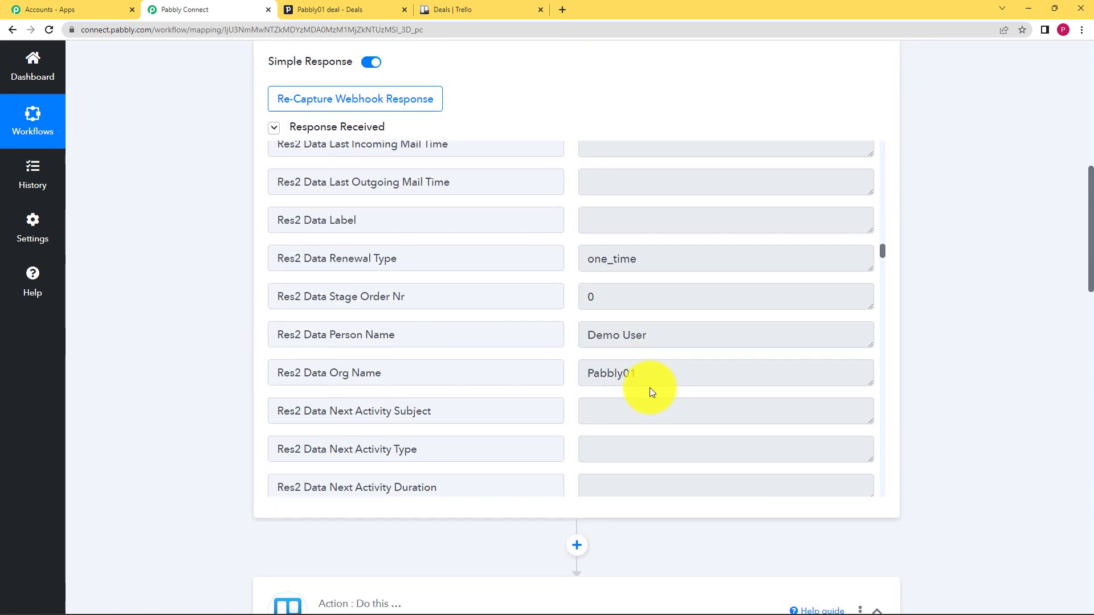
pyautogui.moveTo(649, 388); pyautogui.dragTo(589, 392)
pyautogui.scroll(20, 589, 388)
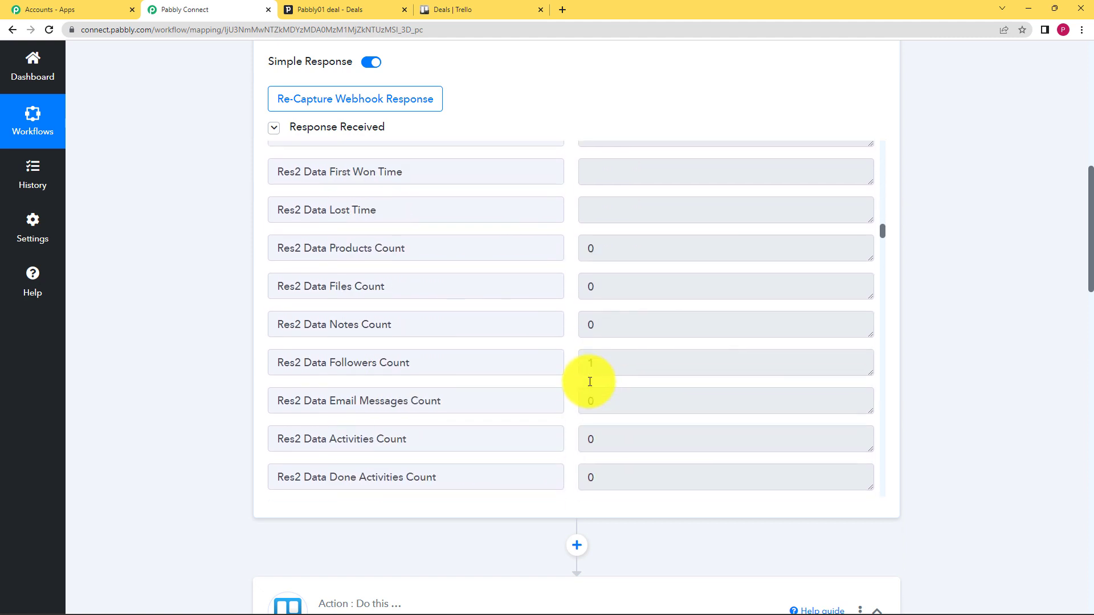
pyautogui.scroll(12, 589, 379)
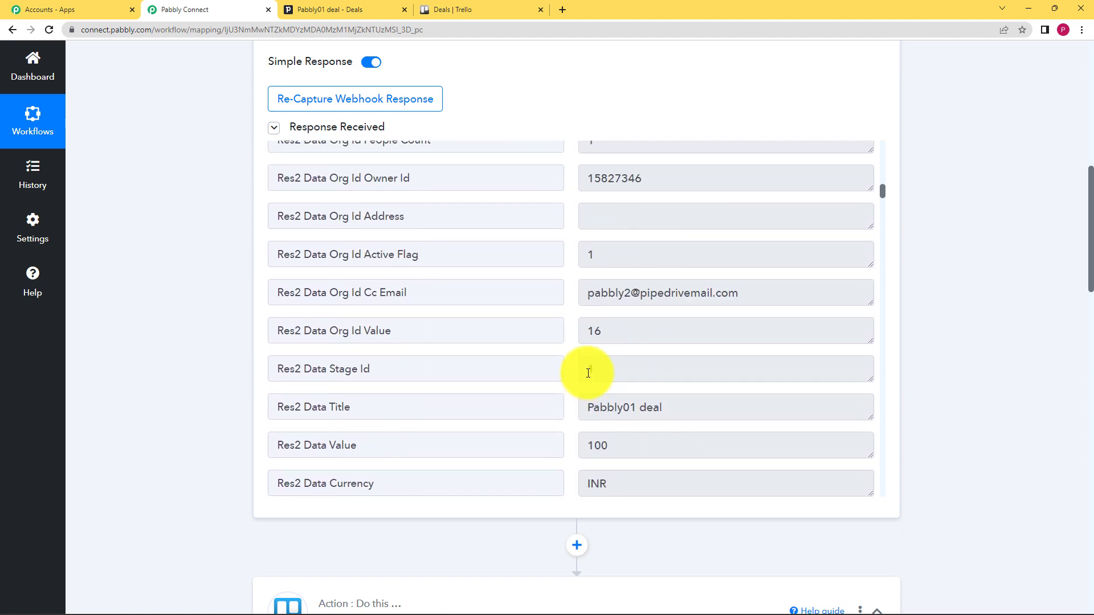
pyautogui.scroll(-1, 618, 478)
pyautogui.scroll(-2, 621, 465)
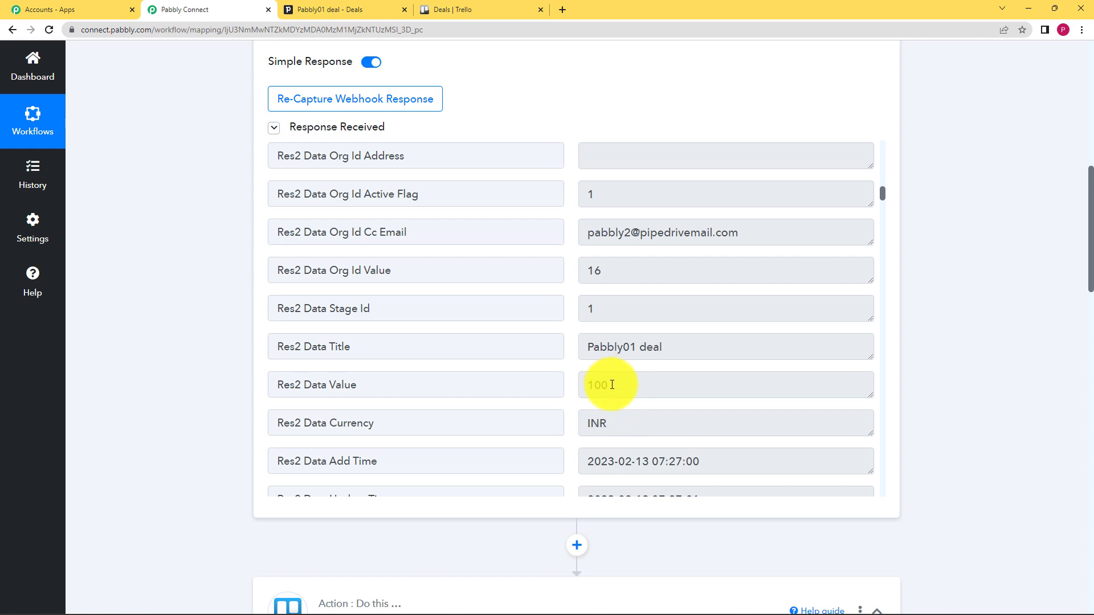
pyautogui.moveTo(611, 384); pyautogui.dragTo(573, 391)
# Examine the contact person's email value in the captured PipeDrive response and return to the Trello action's card fields.
pyautogui.scroll(5, 599, 372)
pyautogui.scroll(6, 599, 372)
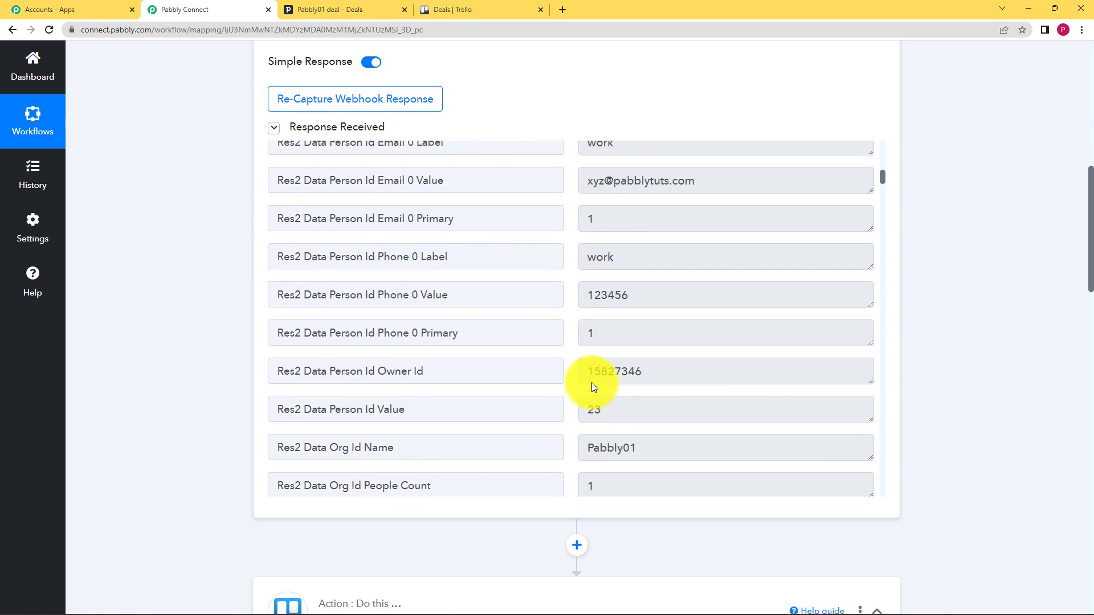
pyautogui.moveTo(678, 350); pyautogui.dragTo(556, 367)
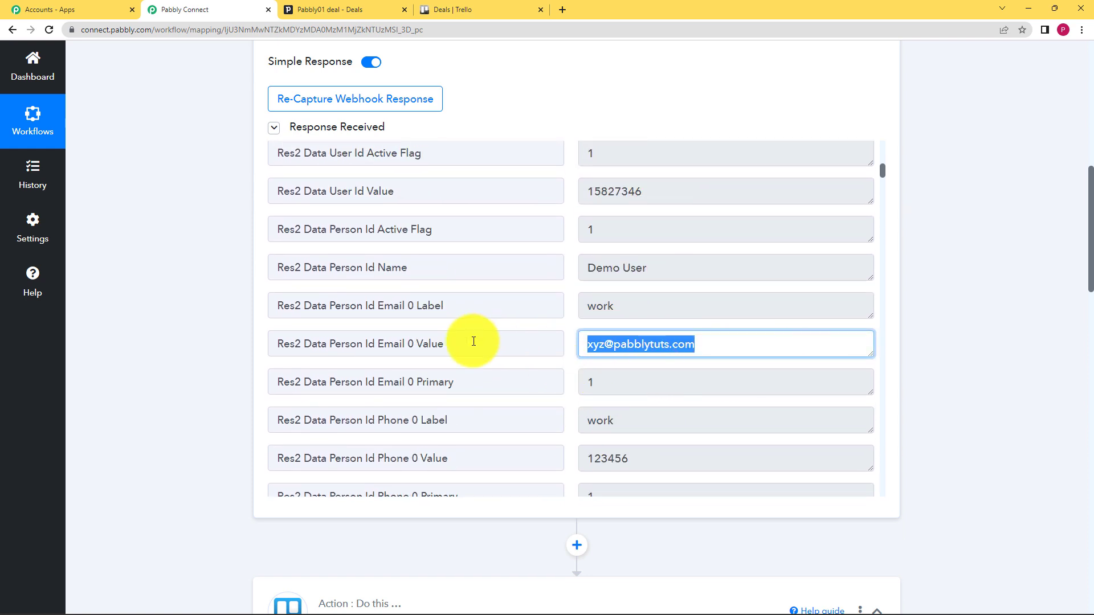
pyautogui.click(161, 365)
pyautogui.scroll(-3, 217, 364)
pyautogui.scroll(-10, 217, 363)
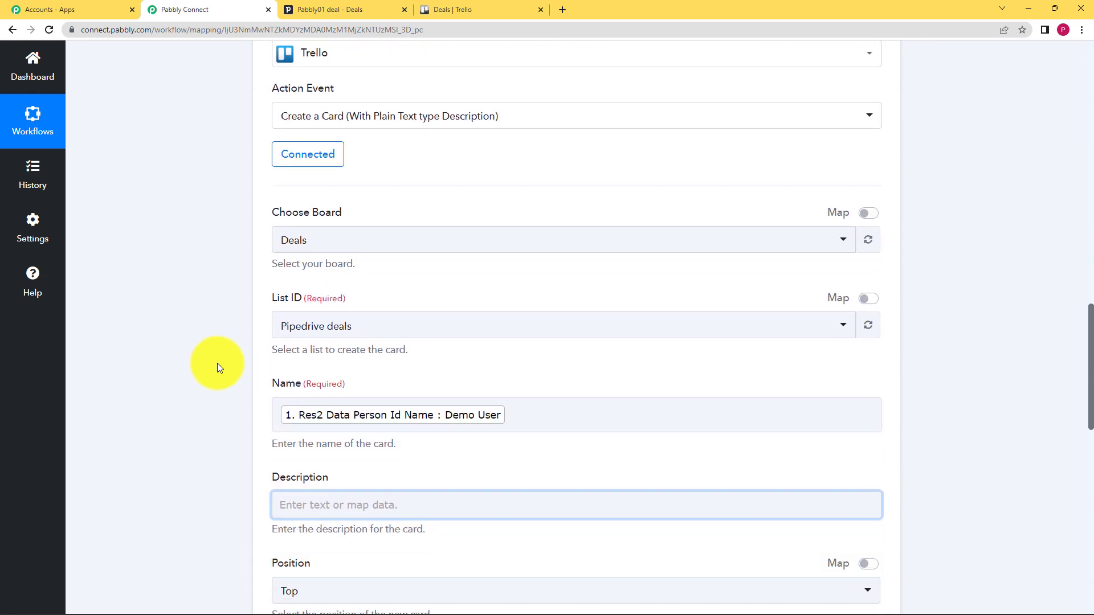
# Start the card's Description with the label "Email:" mapped to the Res2 Data Person Id Email 0 Value from the PipeDrive: New Deal step.
pyautogui.click(318, 404)
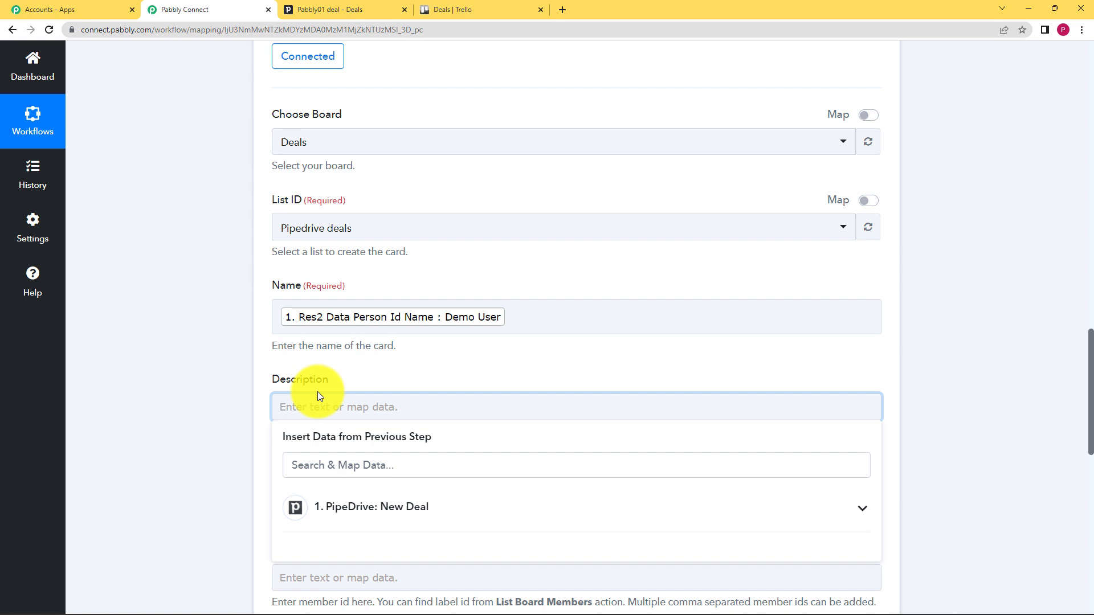
pyautogui.write('Email:')
pyautogui.click(386, 508)
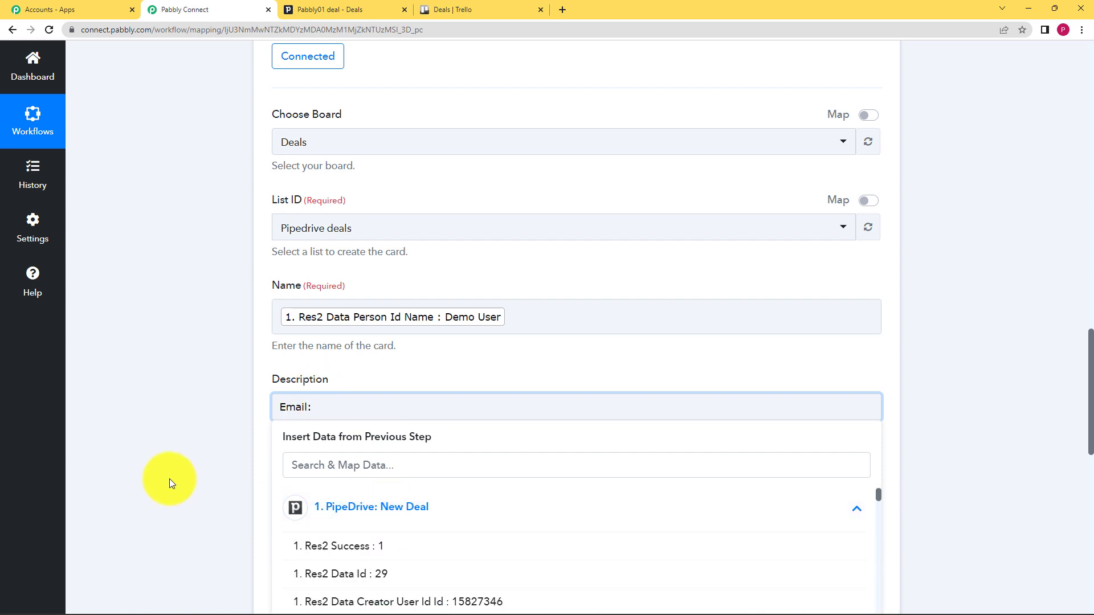
pyautogui.scroll(-3, 189, 471)
pyautogui.scroll(-1, 189, 471)
pyautogui.scroll(-7, 450, 436)
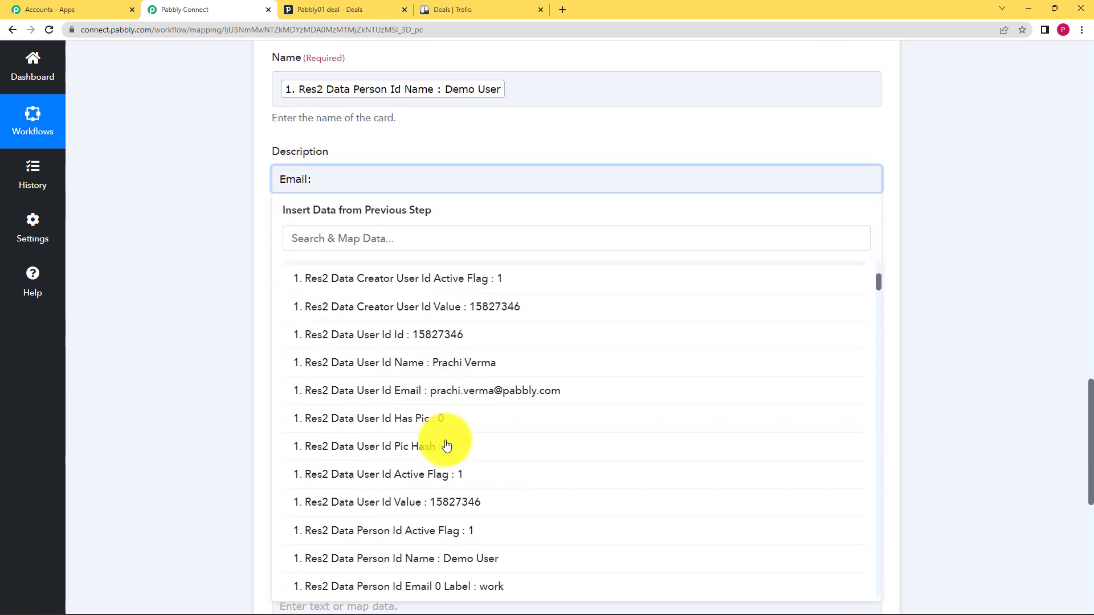
pyautogui.click(445, 452)
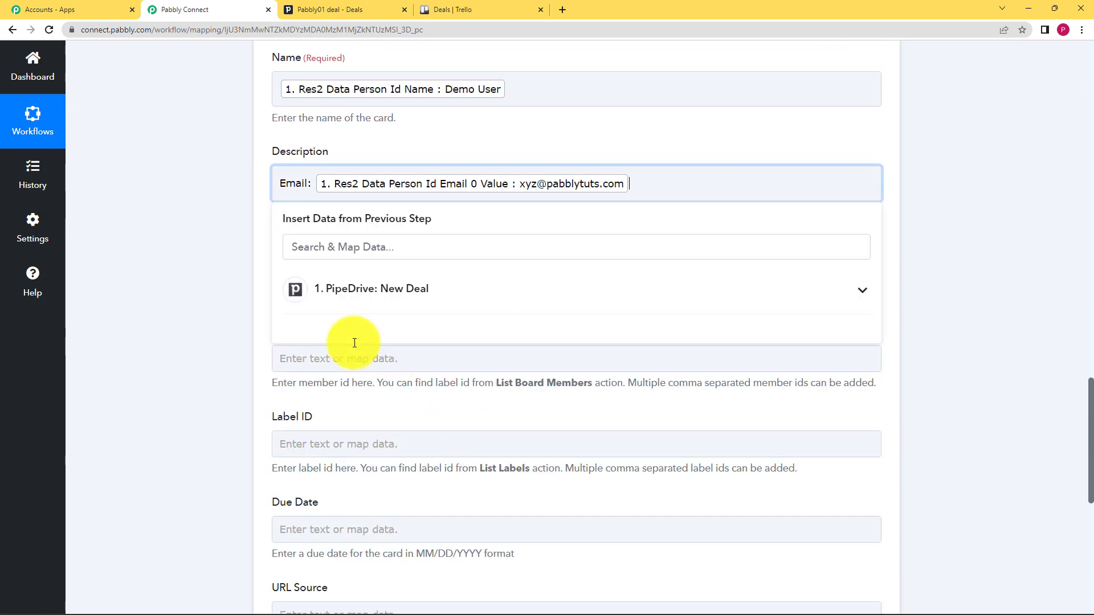
# Add a "Value:" line to the card's Description and map it to Res2 Data Value from the PipeDrive step.
pyautogui.scroll(2, 205, 319)
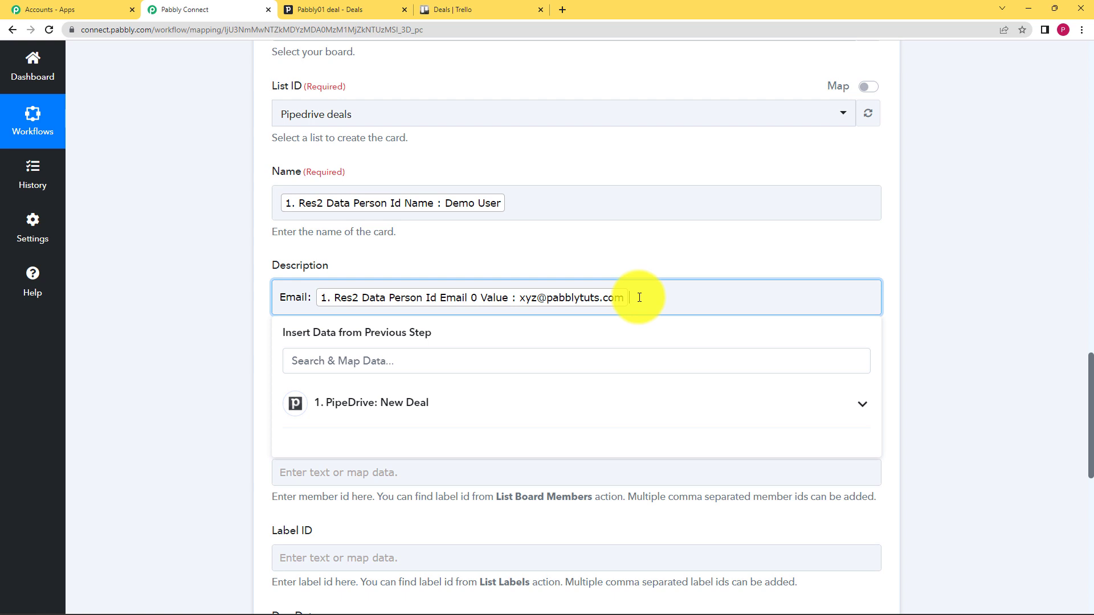
pyautogui.press('Return')
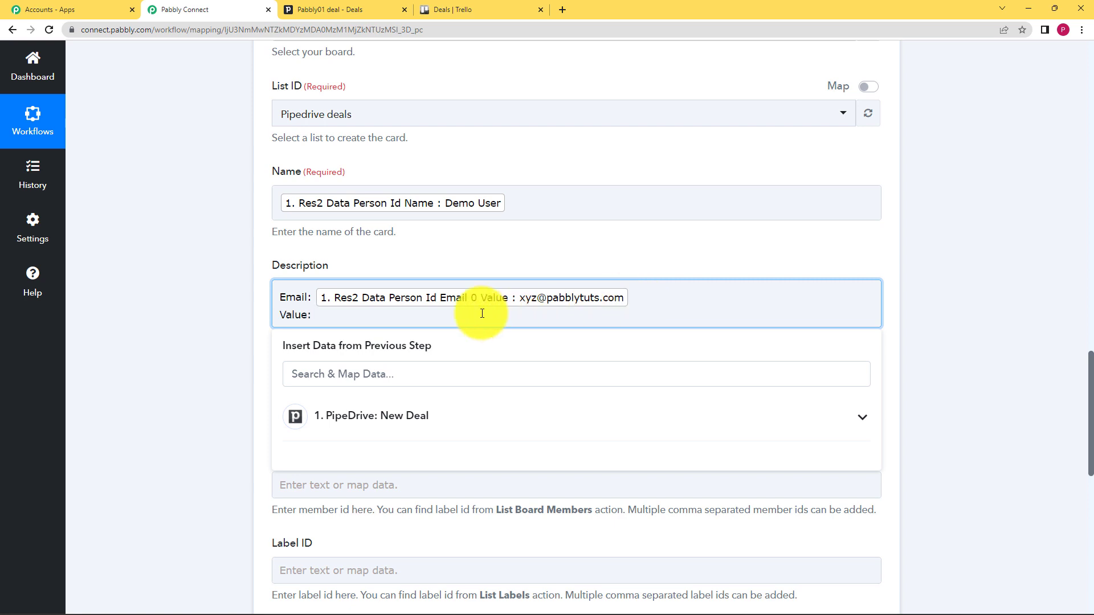
pyautogui.click(471, 415)
pyautogui.scroll(-1, 381, 511)
pyautogui.scroll(-10, 380, 511)
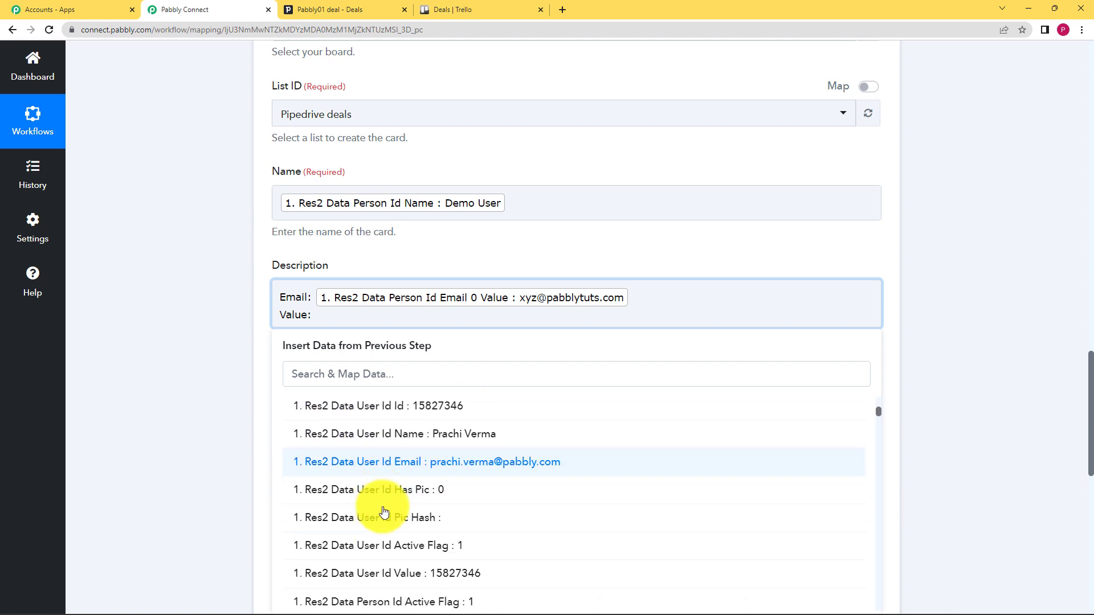
pyautogui.scroll(-8, 381, 511)
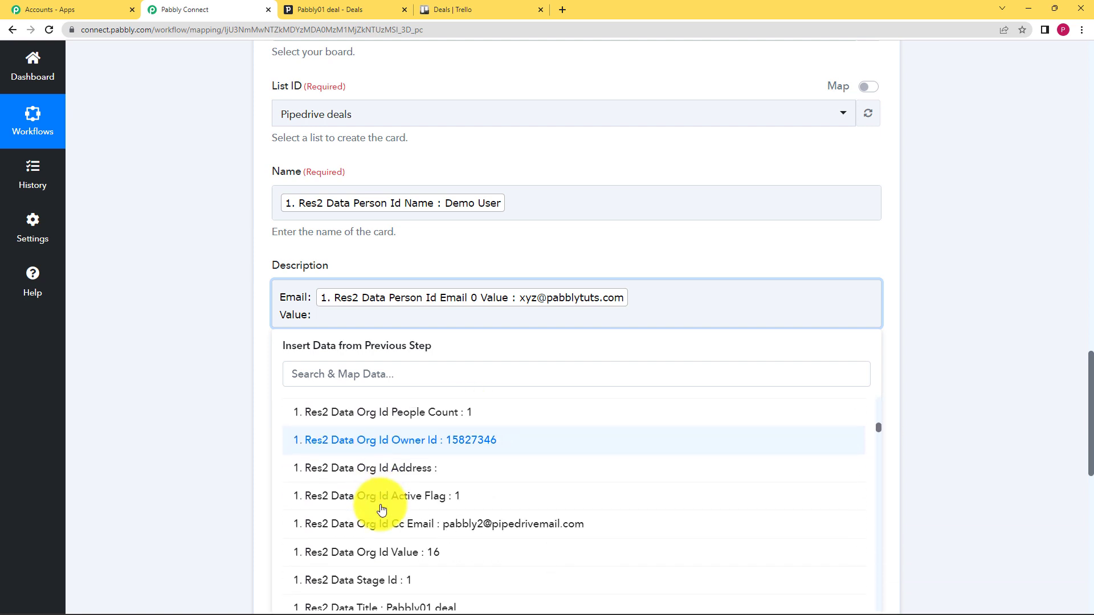
pyautogui.click(397, 472)
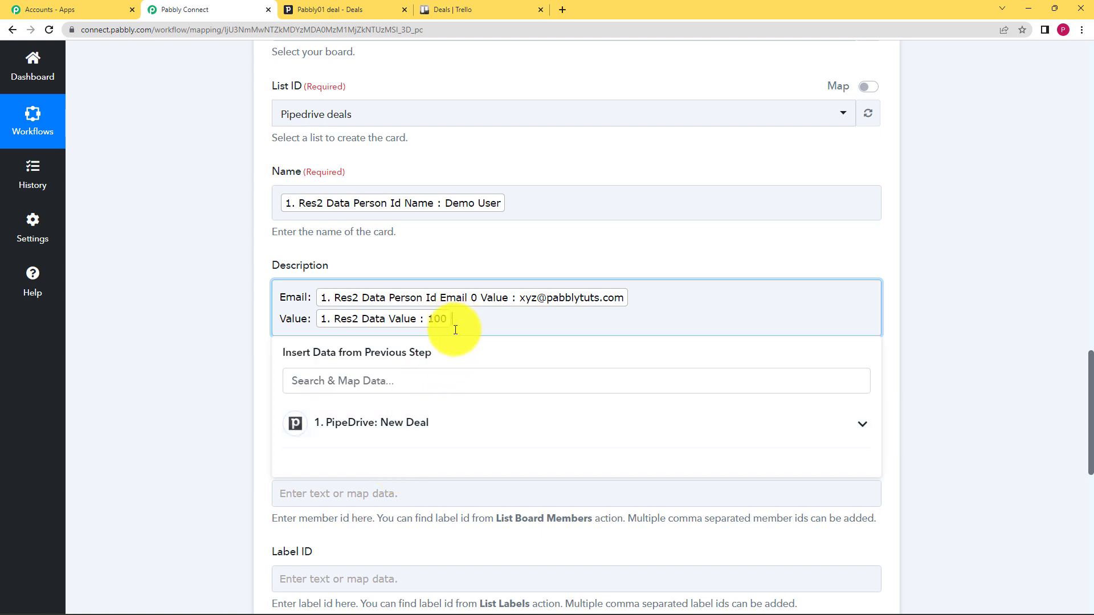
# Append the Res2 Data Currency field after the mapped deal value in the Description's Value line.
pyautogui.click(452, 422)
pyautogui.scroll(-5, 453, 517)
pyautogui.scroll(-8, 453, 519)
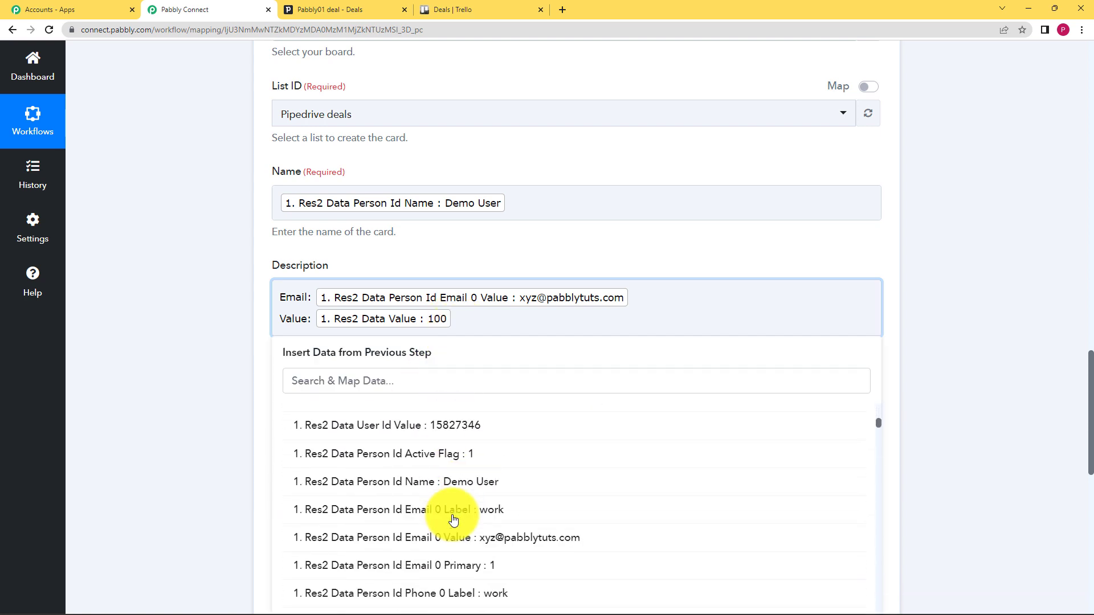
pyautogui.scroll(-4, 453, 520)
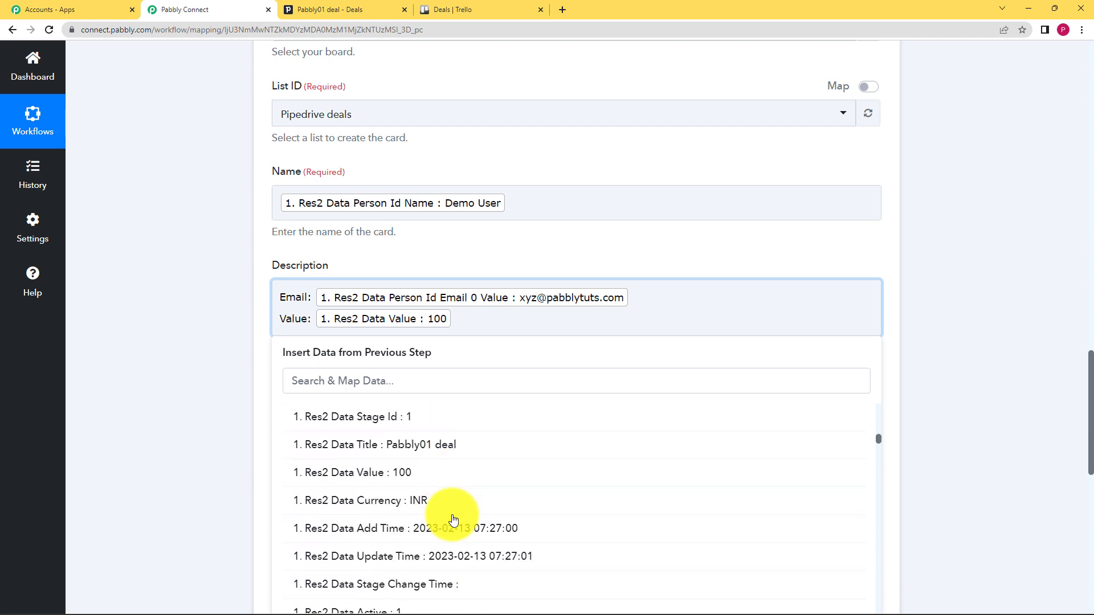
pyautogui.click(450, 513)
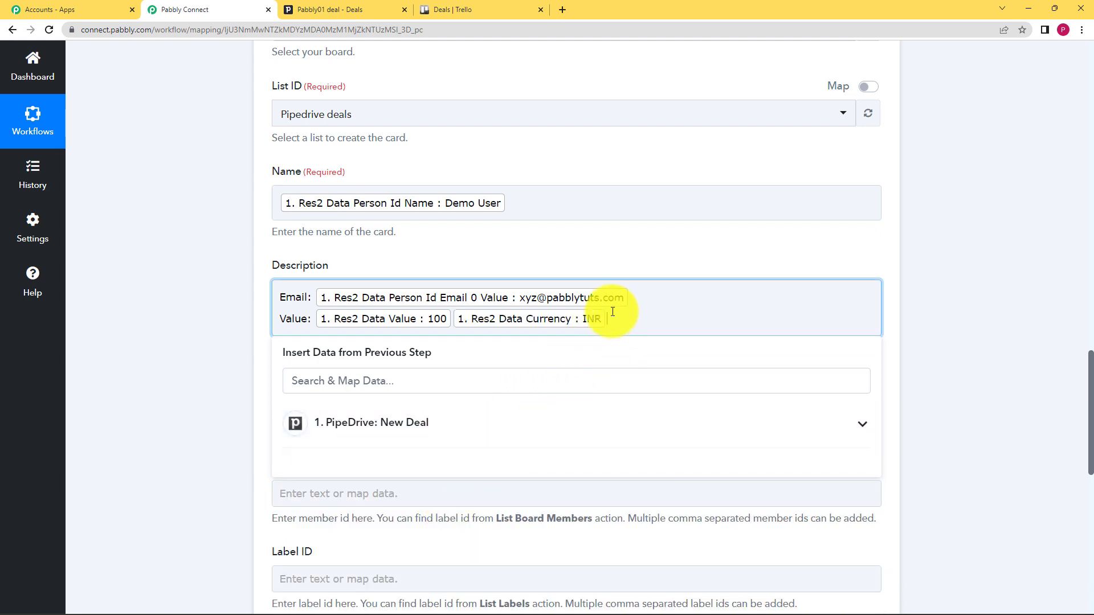
# Add a "Name of the organisation:" line to the card's Description and map it to Res2 Data Org Id Name.
pyautogui.press('Return')
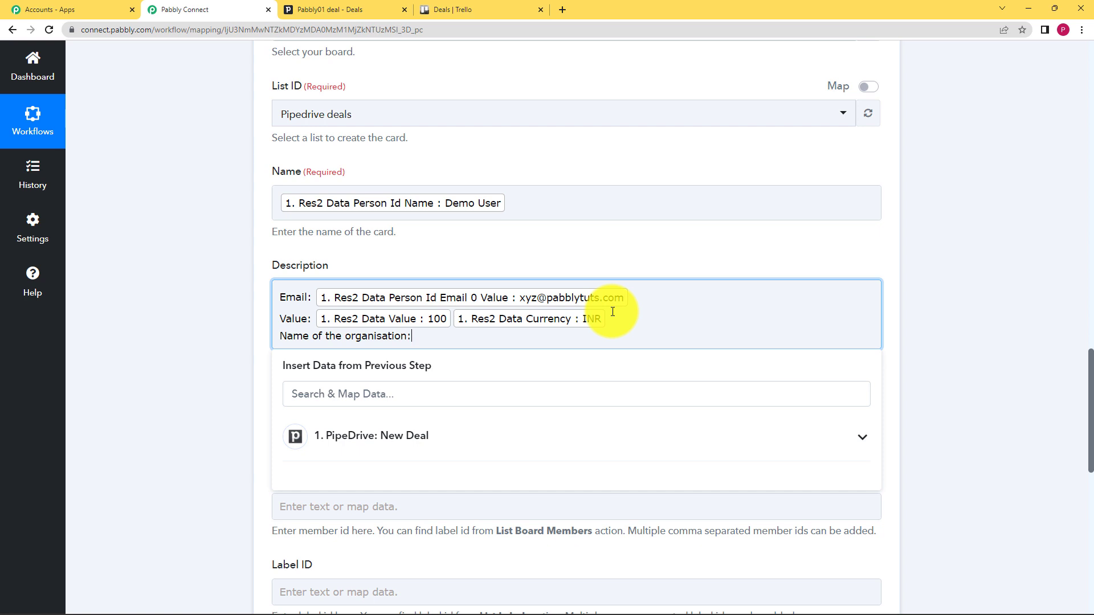
pyautogui.click(430, 442)
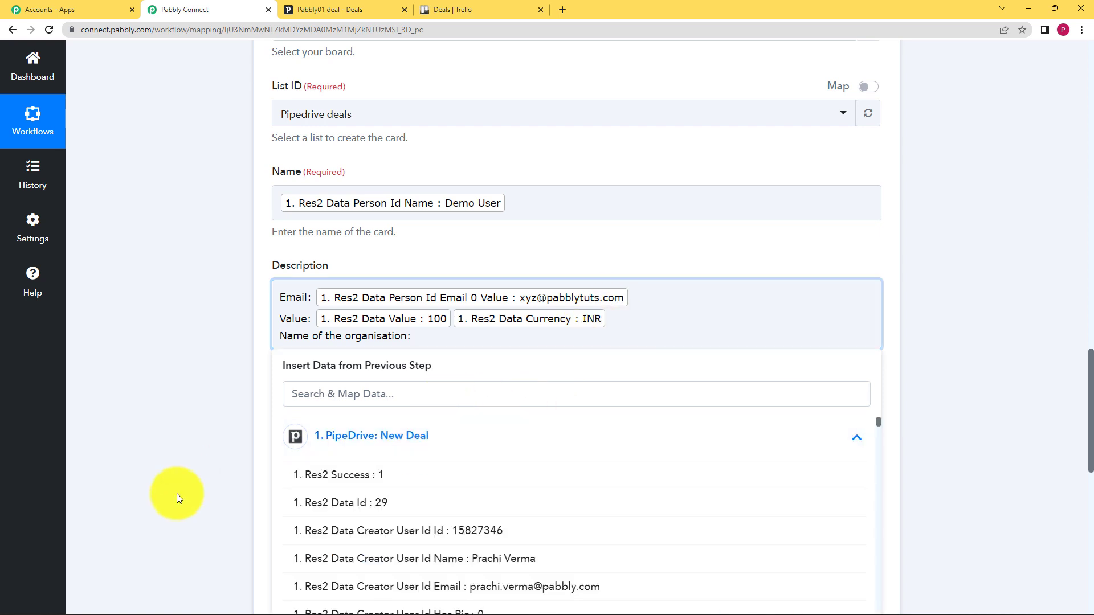
pyautogui.scroll(-2, 176, 498)
pyautogui.scroll(-8, 444, 436)
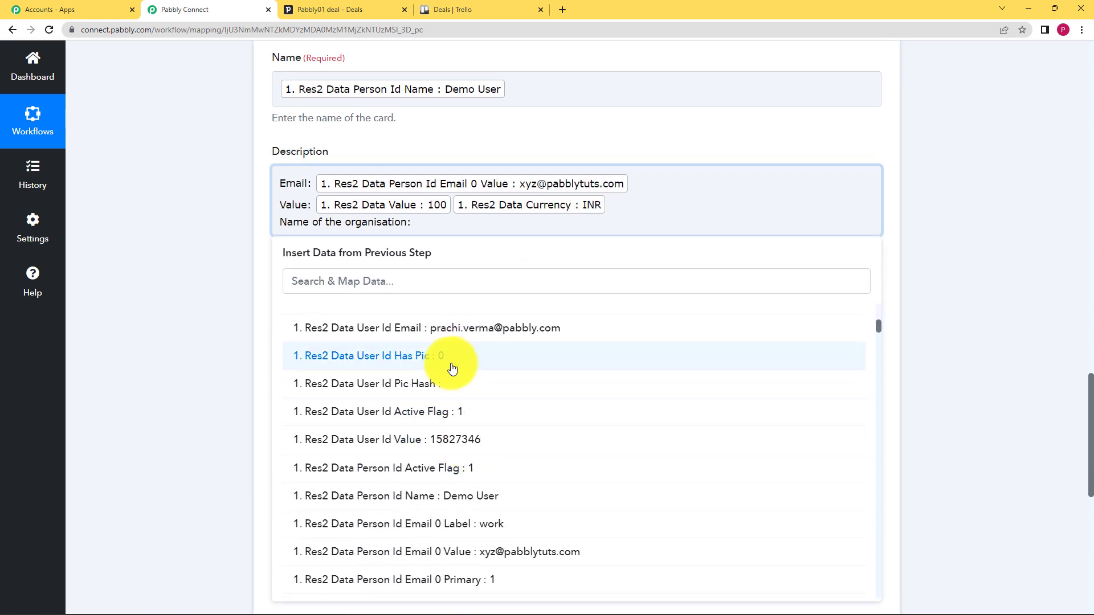
pyautogui.scroll(-3, 447, 383)
pyautogui.scroll(2, 447, 384)
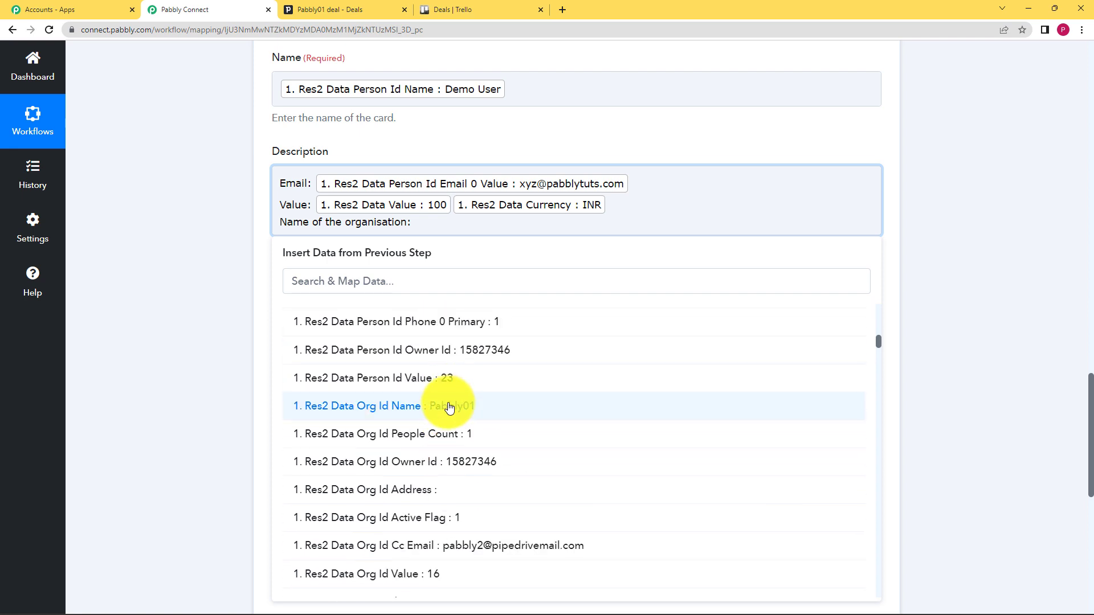
pyautogui.click(447, 406)
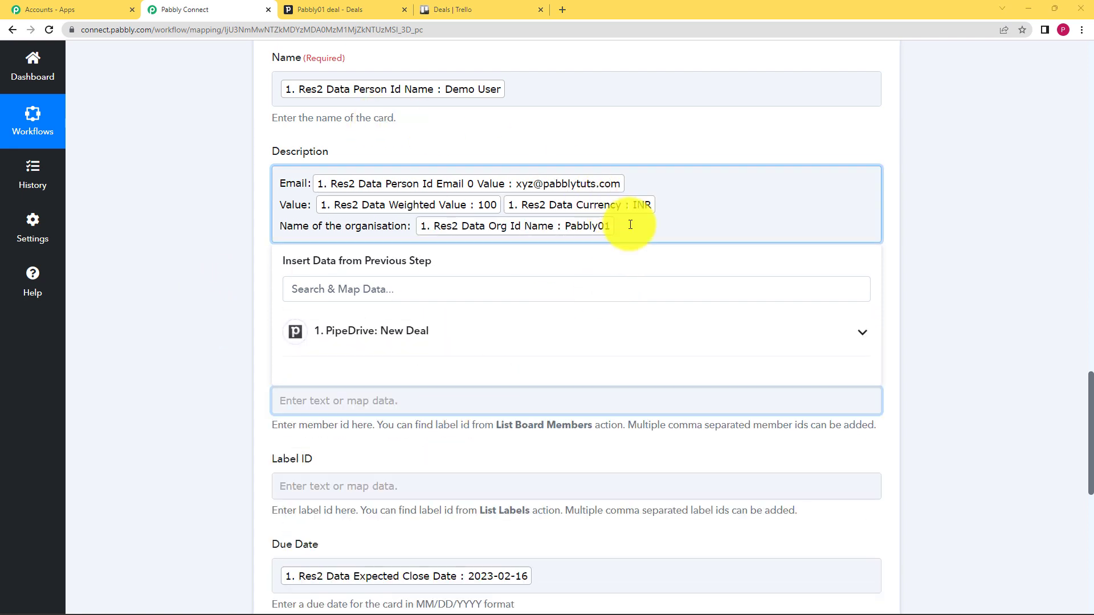
# Add a "Contact Number:" line to the card's Description and map it to the Res2 Data Person Id Phone 0 Value.
pyautogui.press('Return')
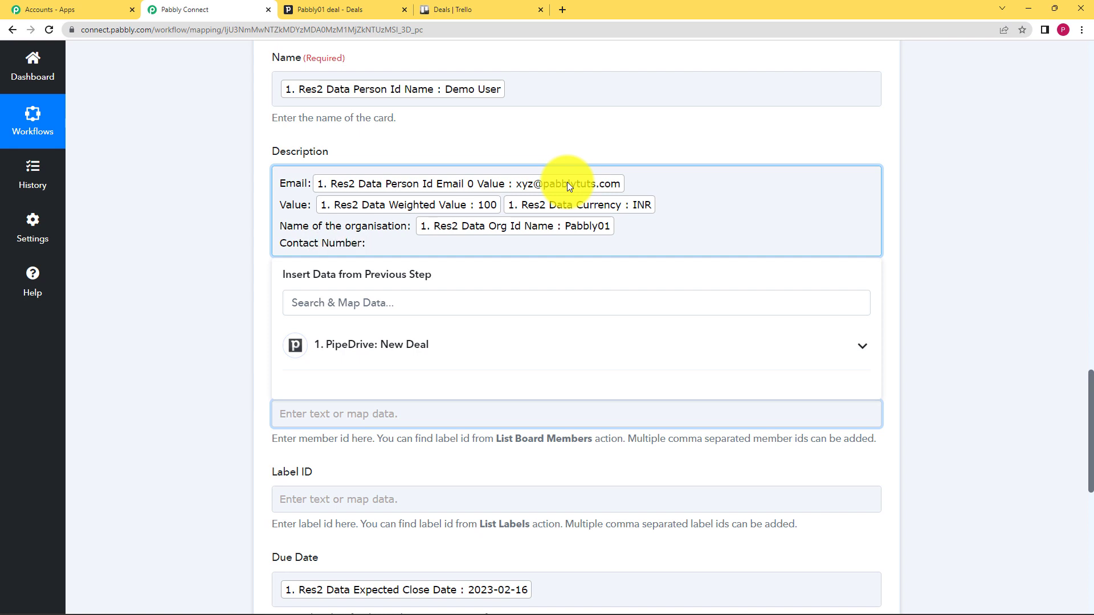
pyautogui.click(435, 349)
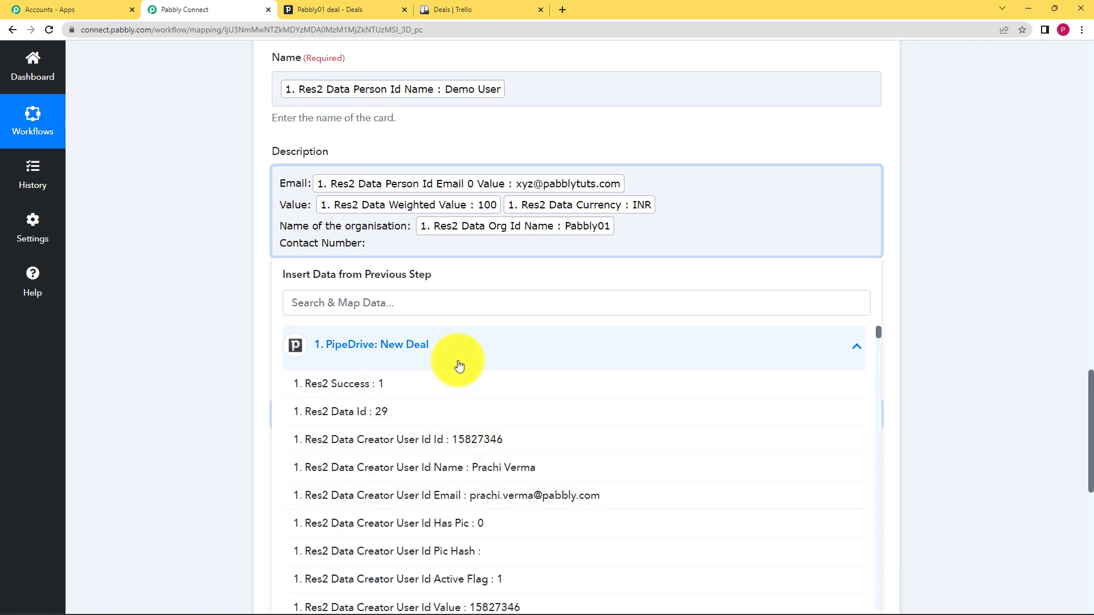
pyautogui.click(464, 304)
pyautogui.write('123')
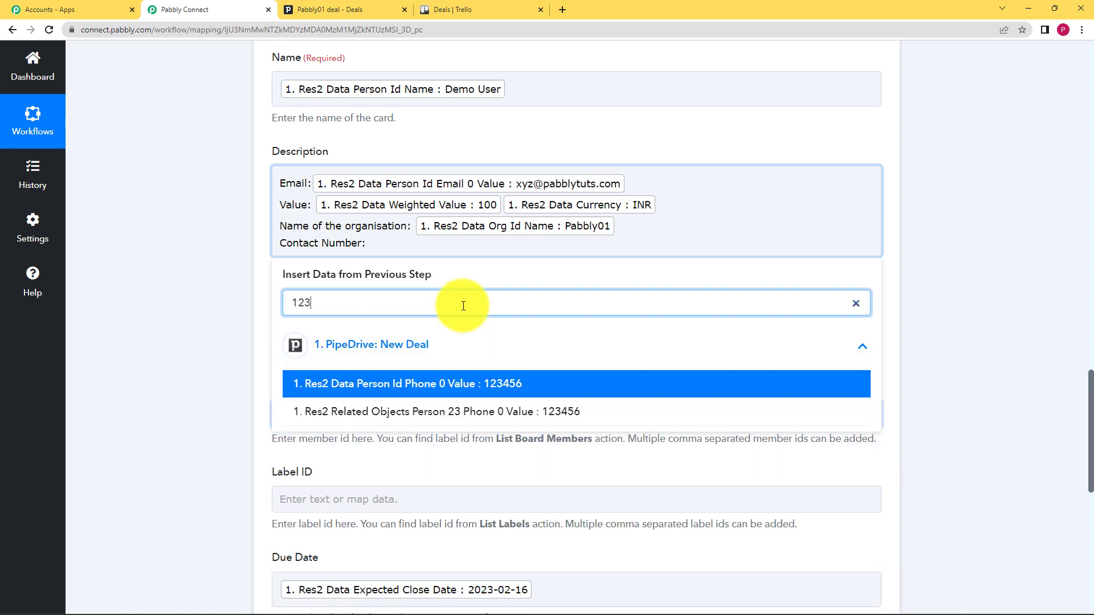
pyautogui.click(471, 390)
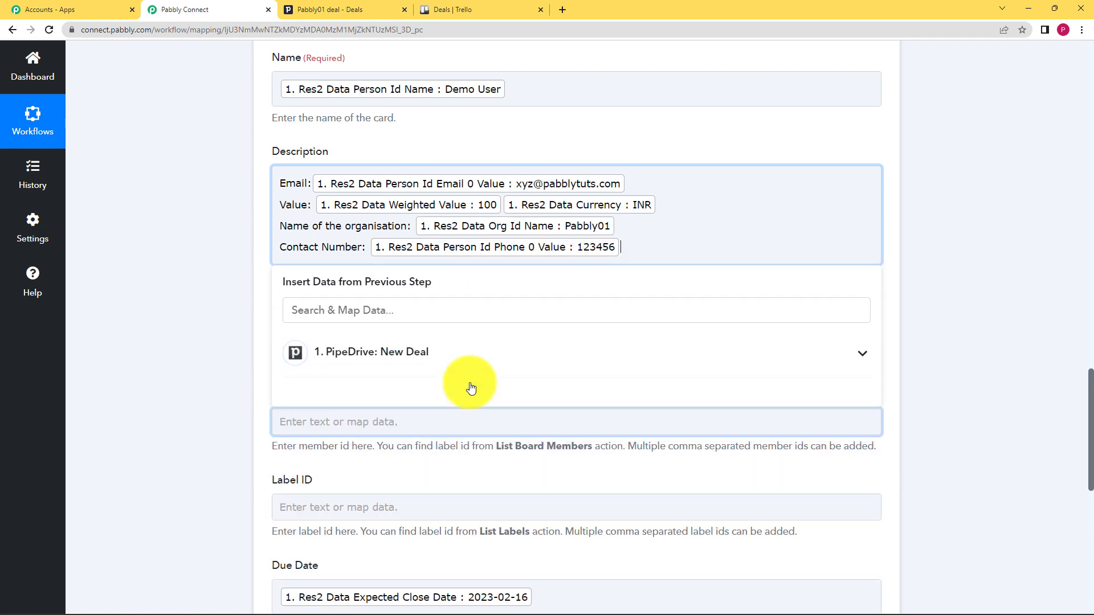
pyautogui.click(228, 336)
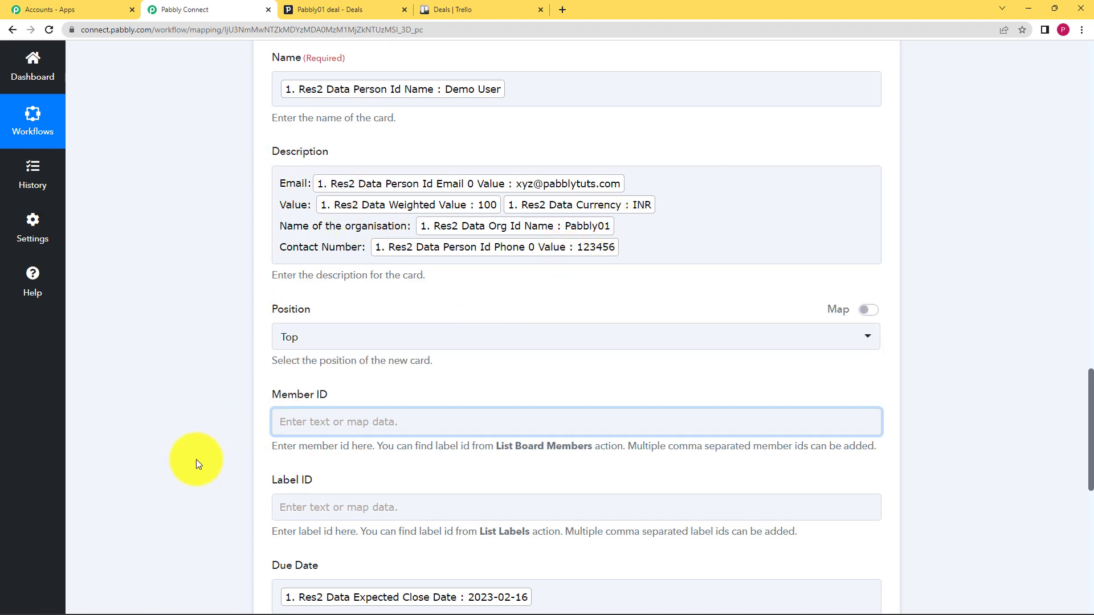
# Map the card's Due Date to Res2 Data Expected Close Date from the PipeDrive step, and save the action with a test request.
pyautogui.scroll(-2, 276, 320)
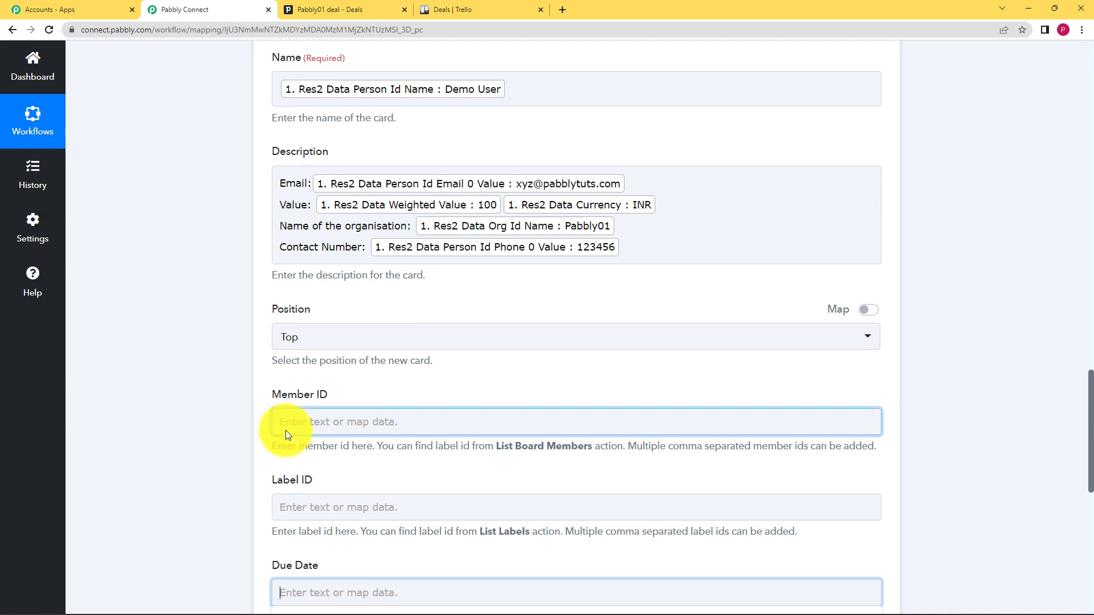
pyautogui.scroll(-2, 234, 449)
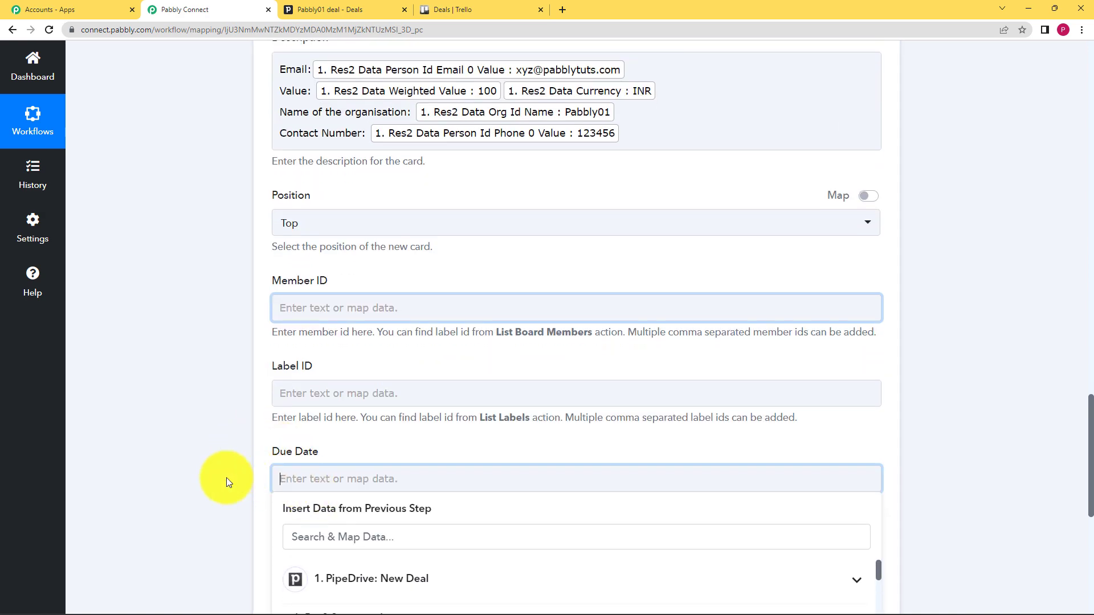
pyautogui.click(227, 479)
pyautogui.click(329, 474)
pyautogui.scroll(-3, 239, 479)
pyautogui.scroll(-10, 364, 467)
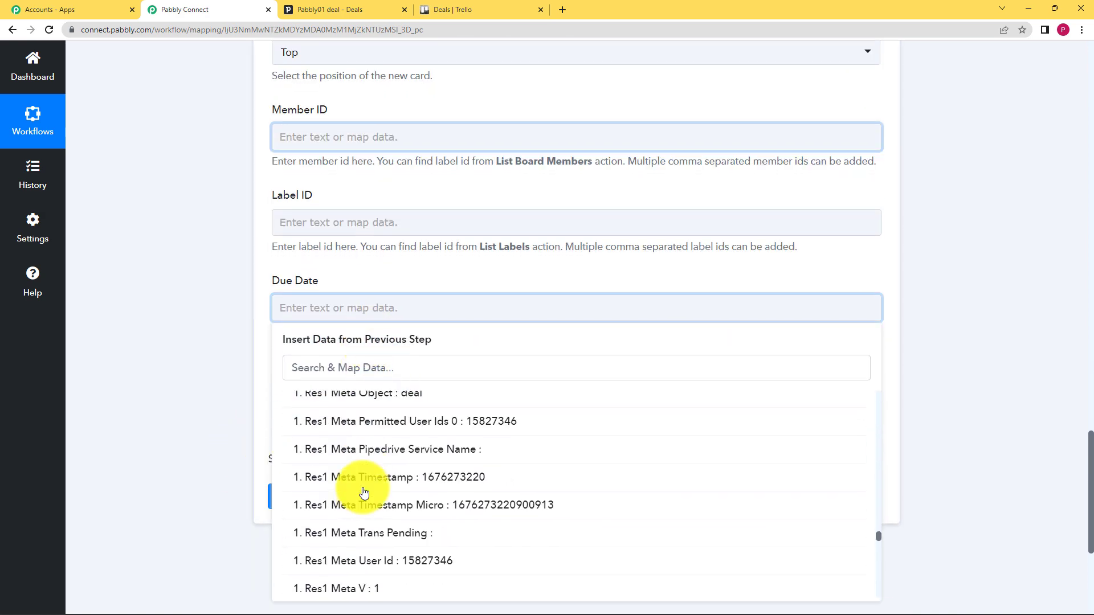
pyautogui.click(383, 375)
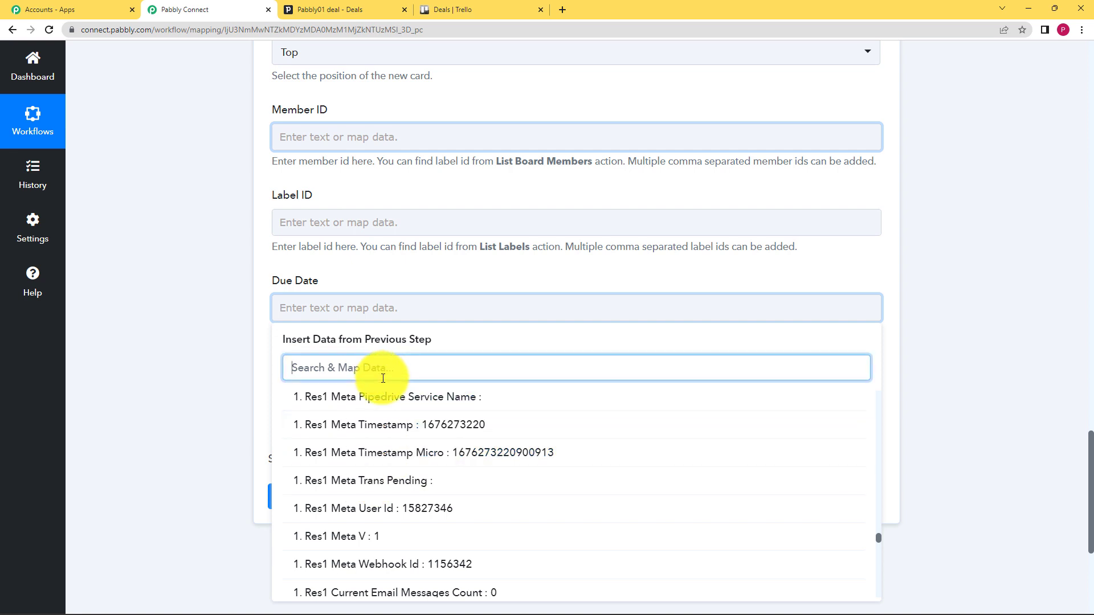
pyautogui.write('ex')
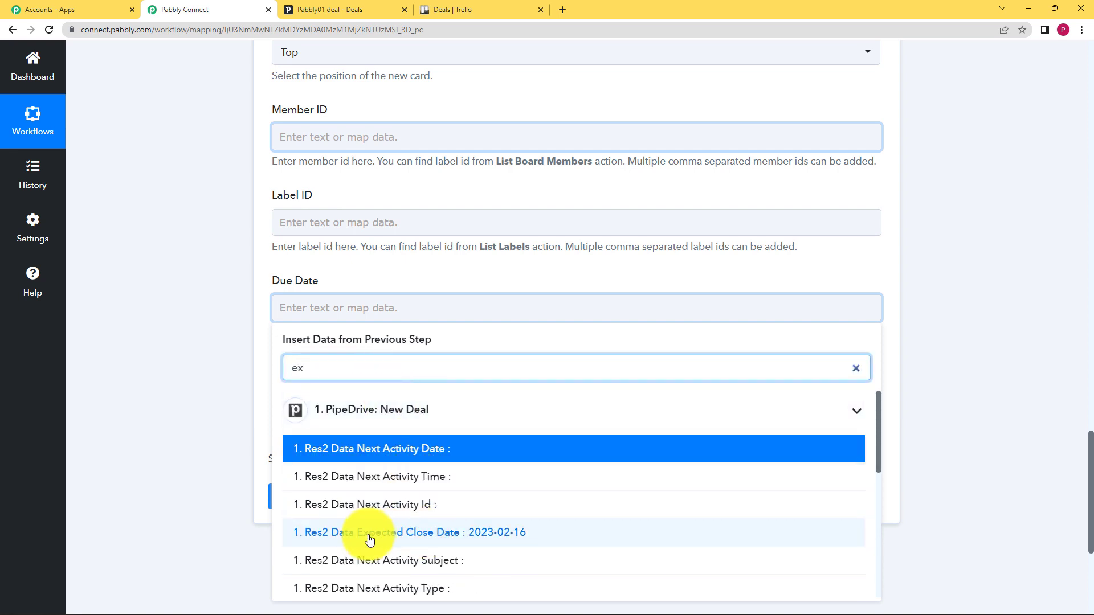
pyautogui.click(481, 532)
pyautogui.click(248, 439)
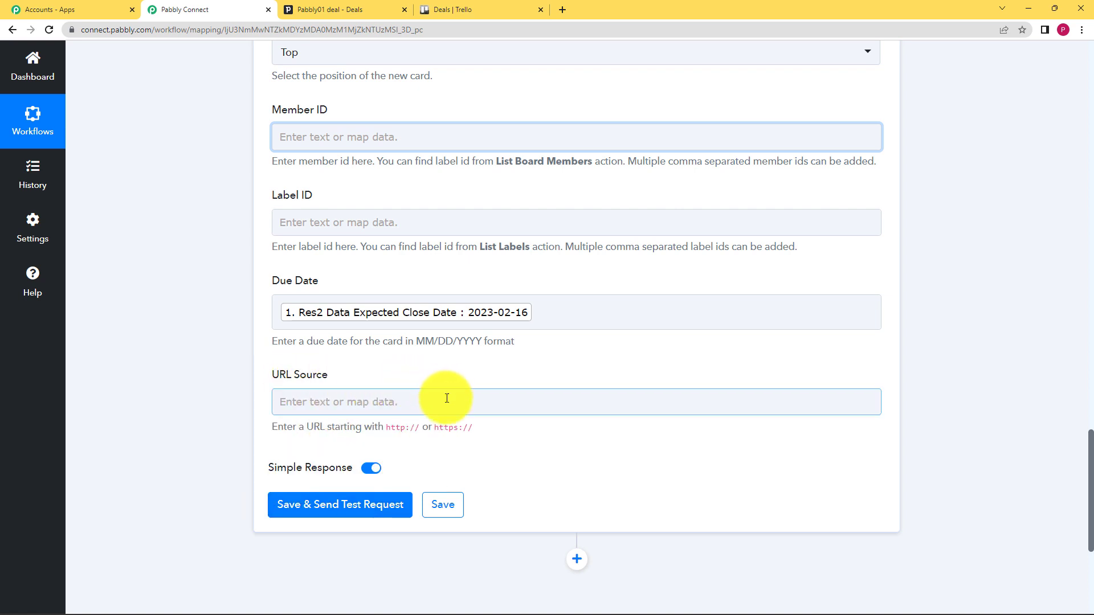
pyautogui.click(293, 513)
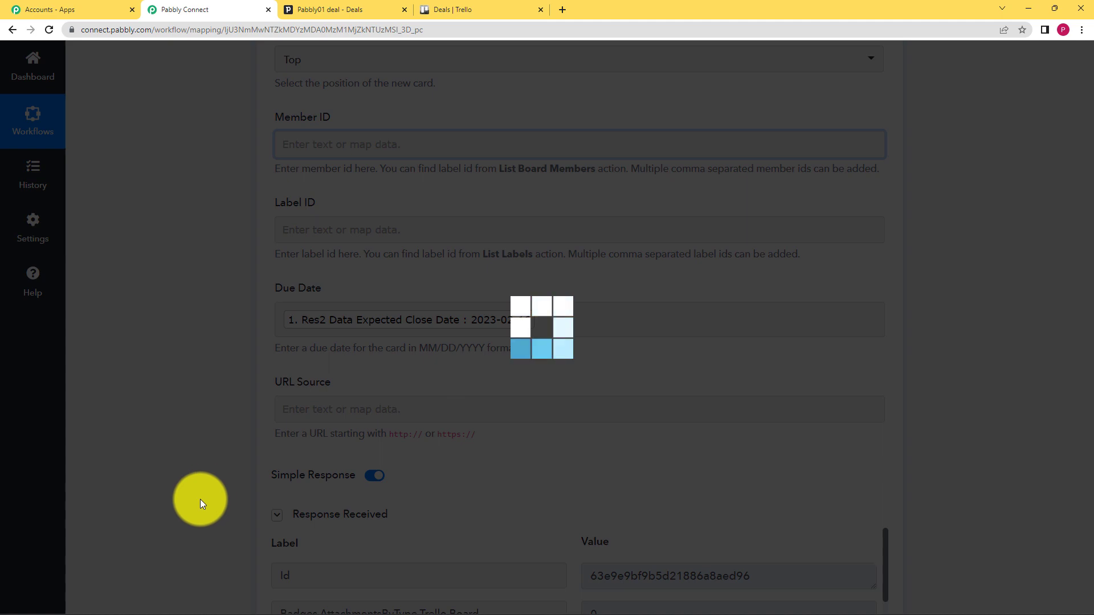
# Examine the Trello response received from the test request, checking the Desc, Due and Name values.
pyautogui.scroll(-5, 200, 500)
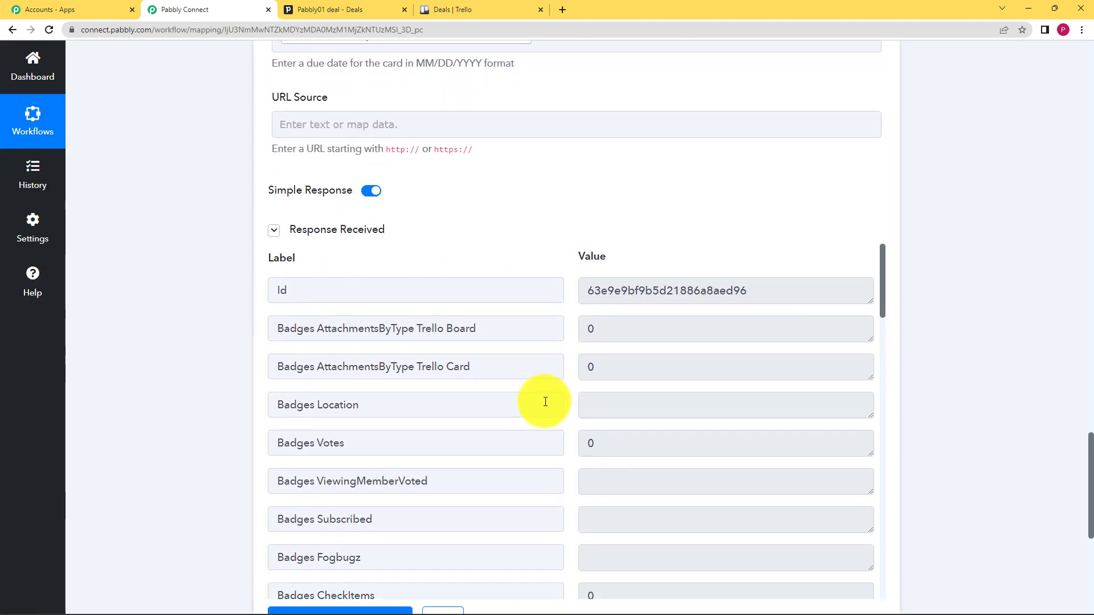
pyautogui.scroll(-12, 544, 401)
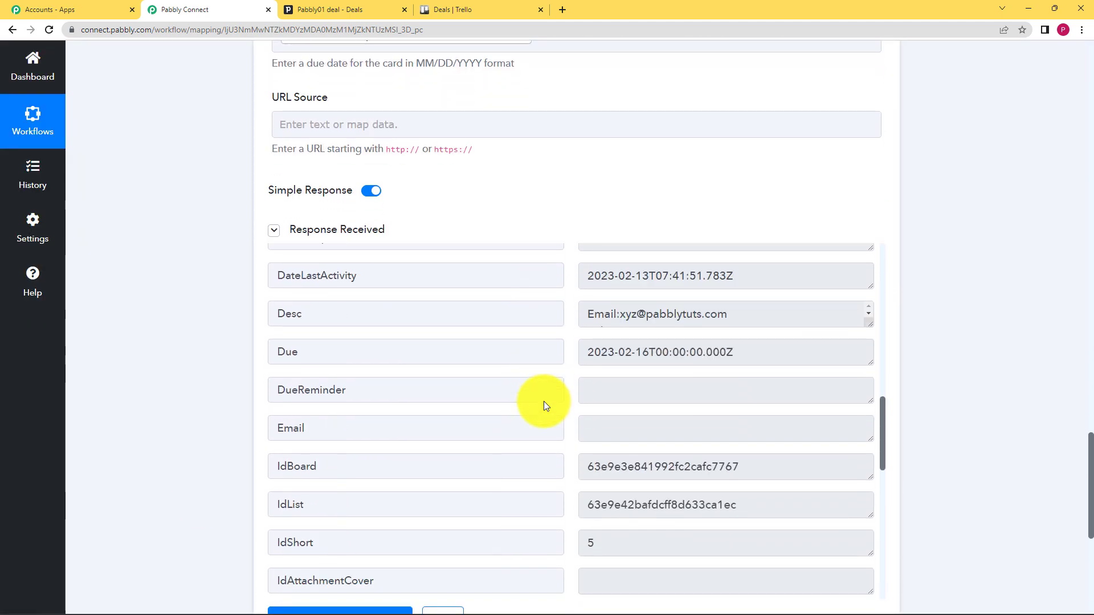
pyautogui.scroll(-3, 544, 401)
pyautogui.scroll(5, 567, 371)
pyautogui.moveTo(588, 371); pyautogui.dragTo(682, 384)
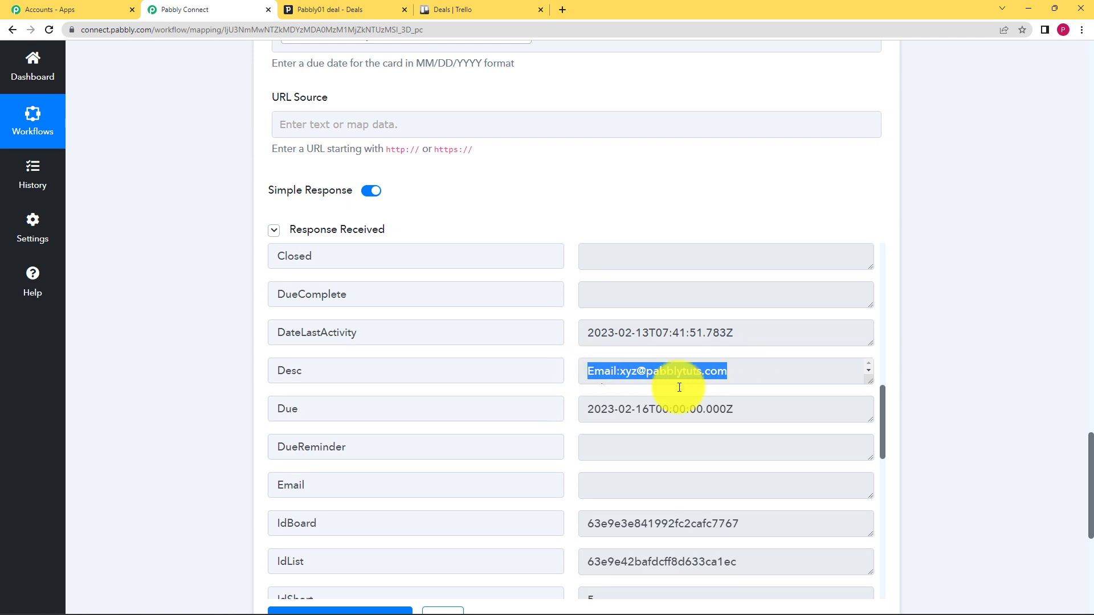
pyautogui.scroll(-5, 596, 427)
pyautogui.moveTo(587, 429); pyautogui.dragTo(667, 425)
pyautogui.scroll(-3, 464, 459)
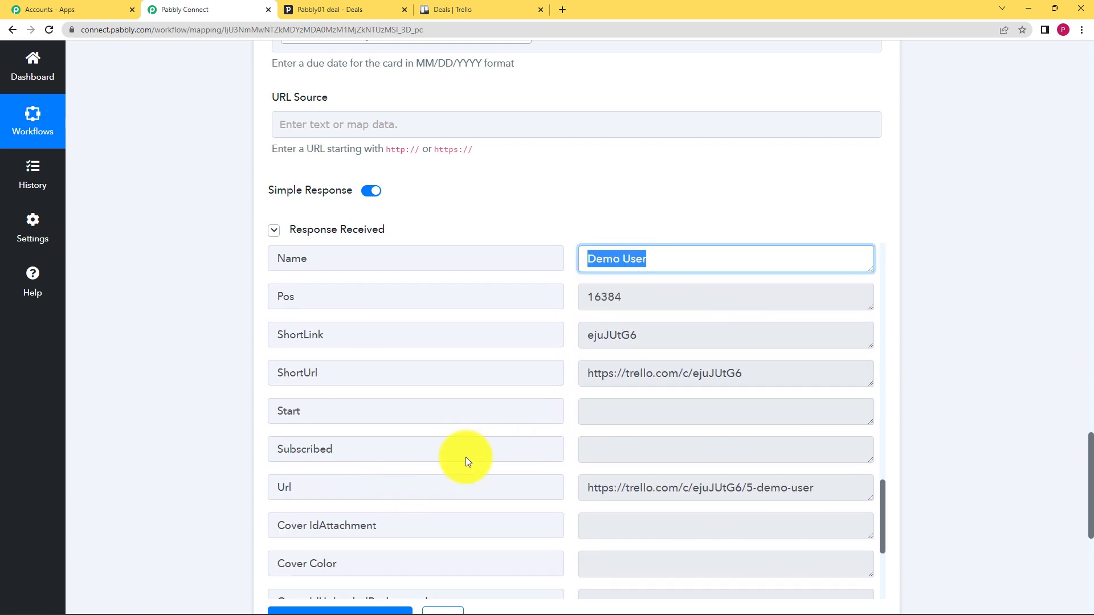
# Save the Trello Create a Card action step.
pyautogui.scroll(-4, 579, 444)
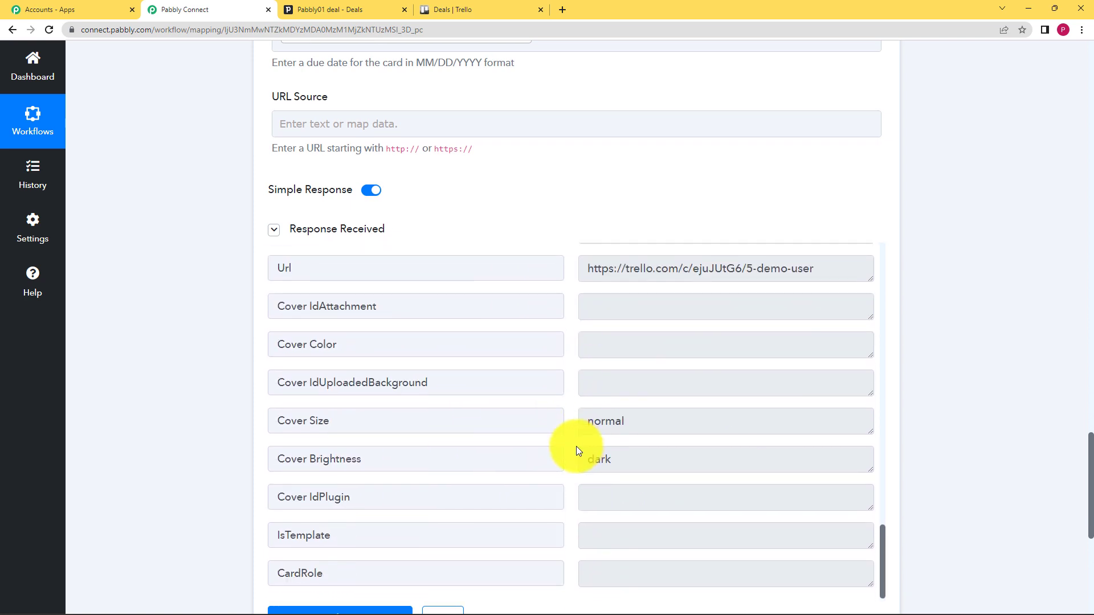
pyautogui.scroll(-2, 577, 447)
pyautogui.scroll(6, 572, 439)
pyautogui.scroll(15, 572, 419)
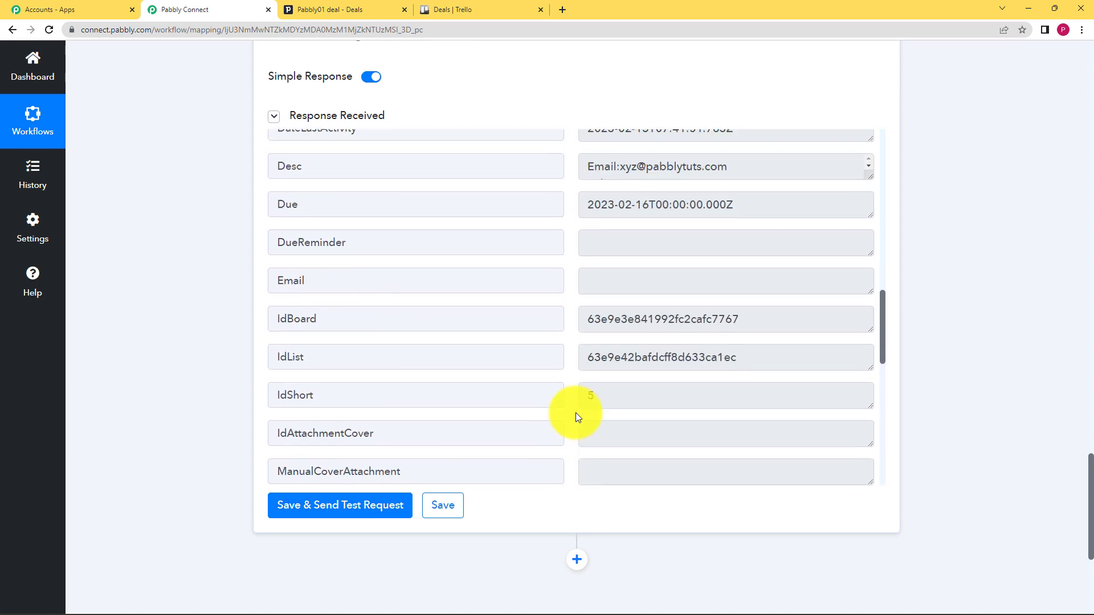
pyautogui.click(452, 503)
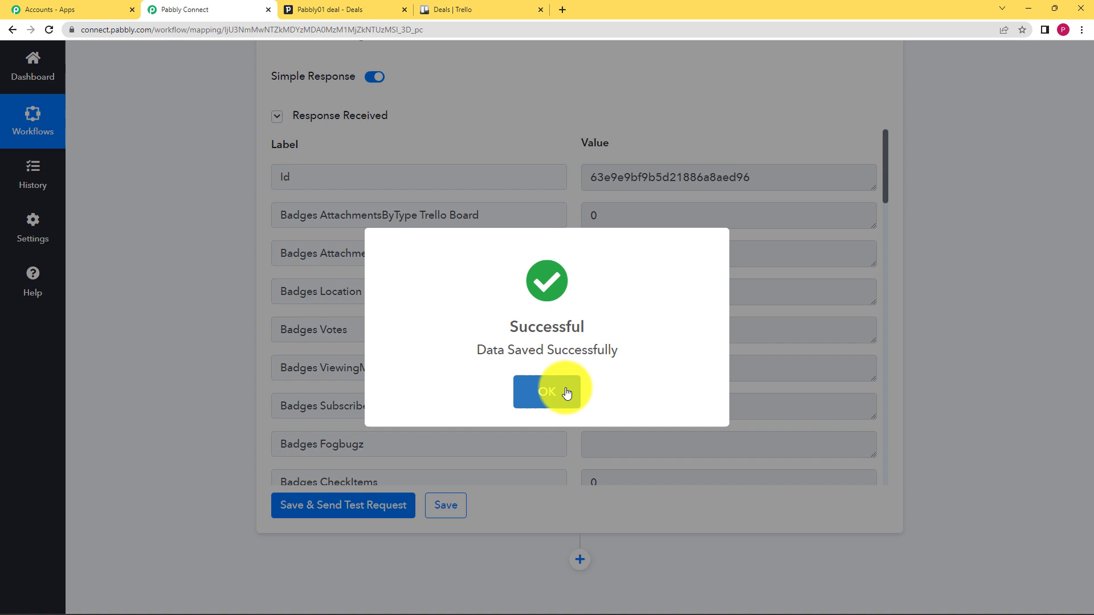
pyautogui.click(566, 393)
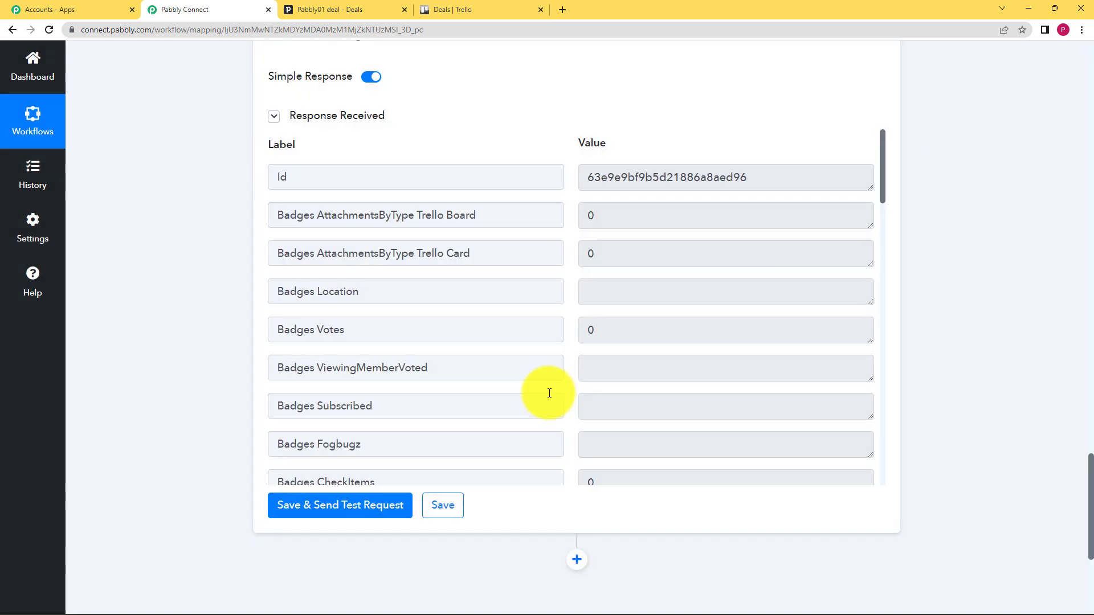
# Switch to the Trello Deals board and check the details of the new card in the Pipedrive deals list.
pyautogui.click(500, 9)
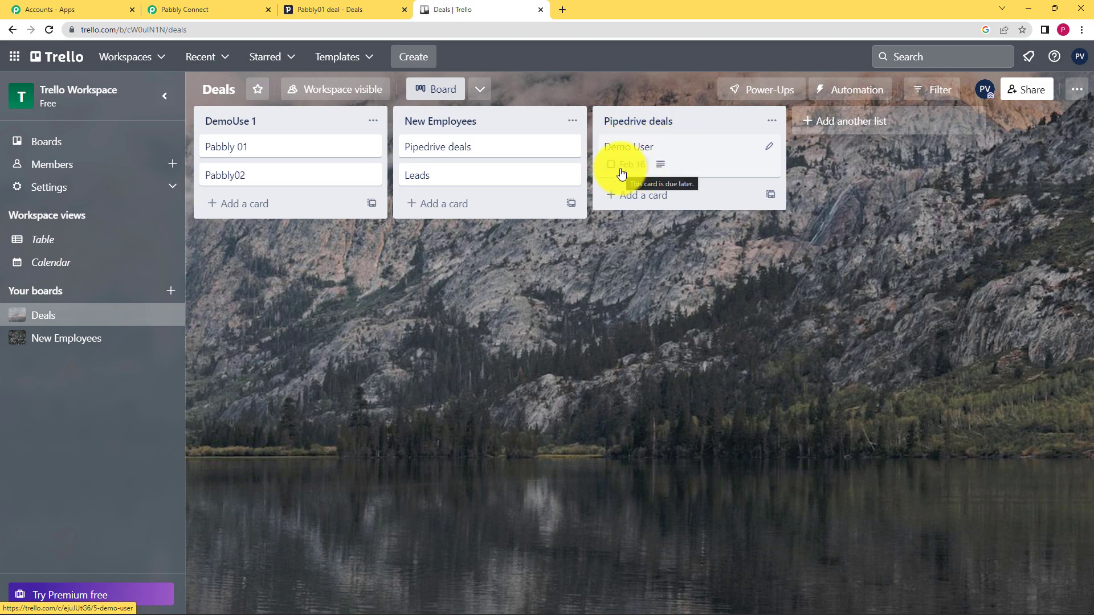
pyautogui.click(707, 143)
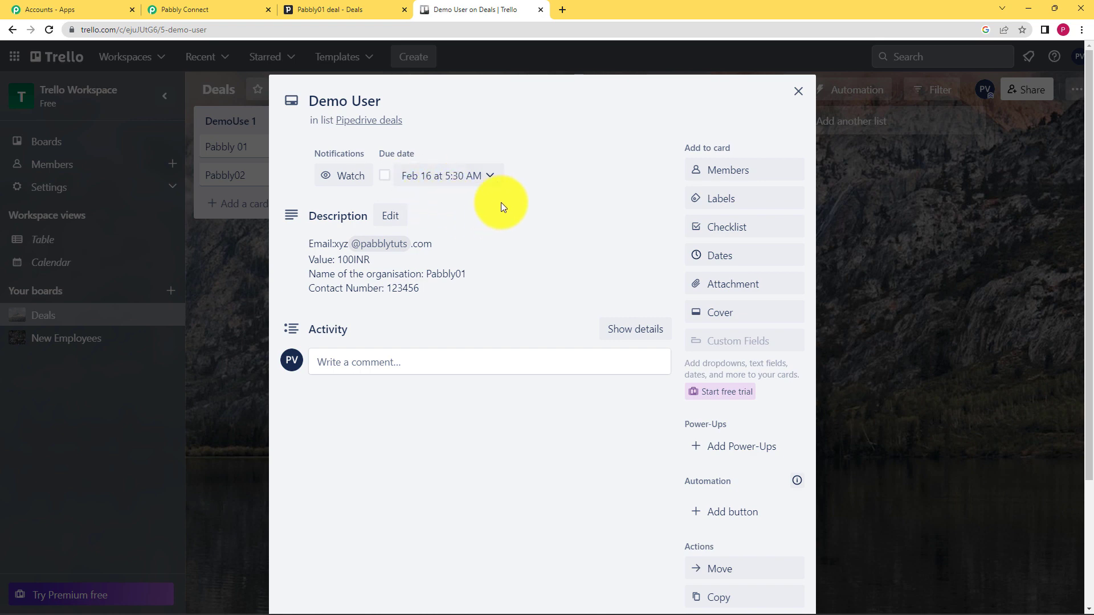
pyautogui.click(800, 93)
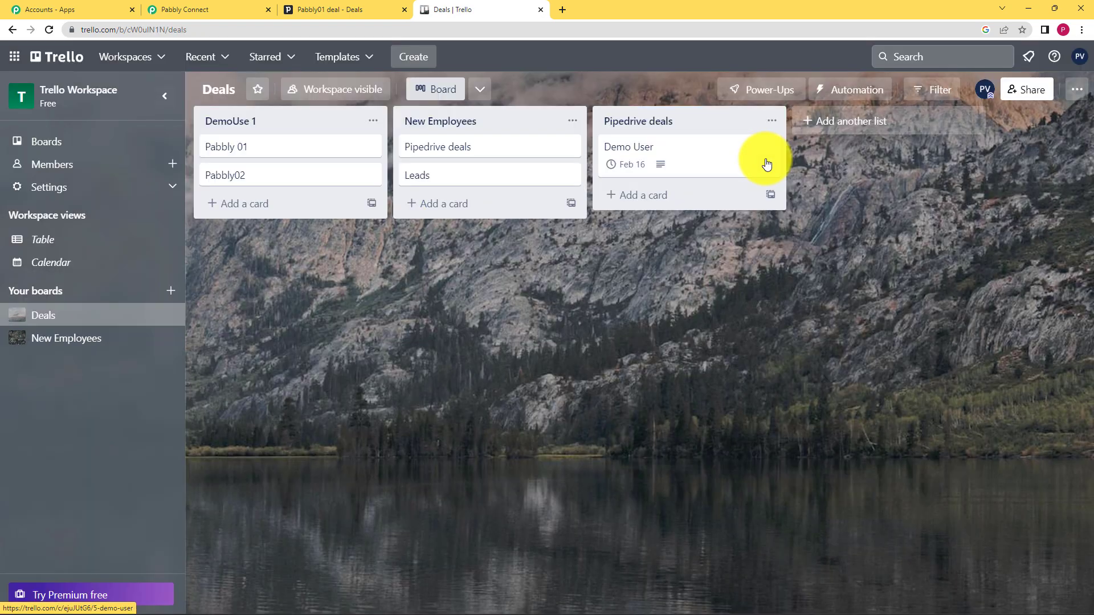
# Return to Pabbly Connect and collapse the workflow steps for an overview of the trigger and action.
pyautogui.click(244, 9)
pyautogui.scroll(20, 215, 381)
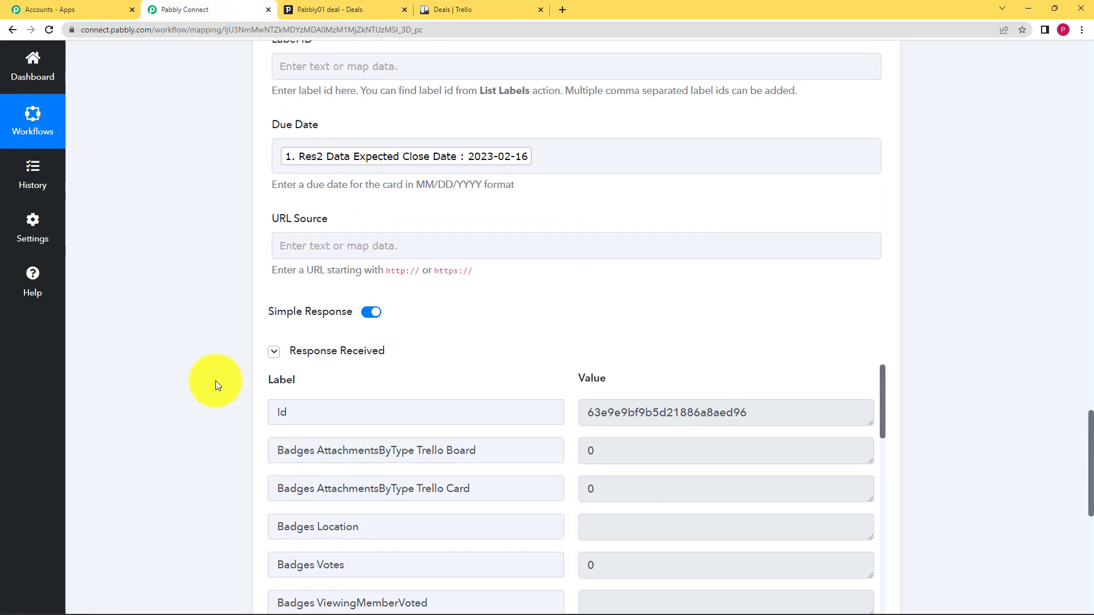
pyautogui.scroll(4, 215, 380)
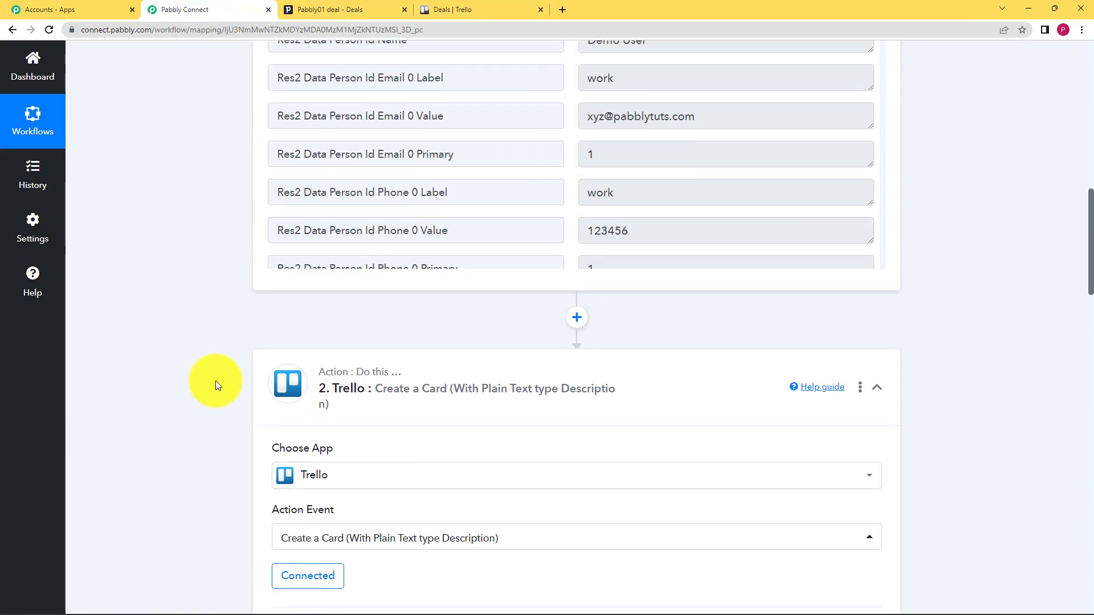
pyautogui.scroll(8, 490, 368)
pyautogui.scroll(6, 490, 368)
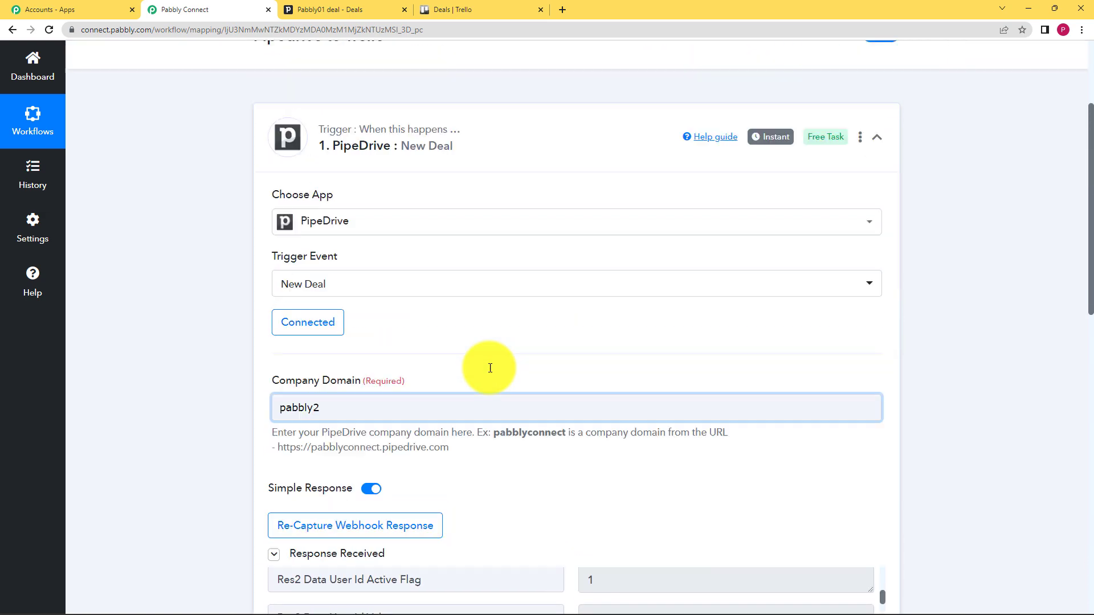
pyautogui.click(557, 275)
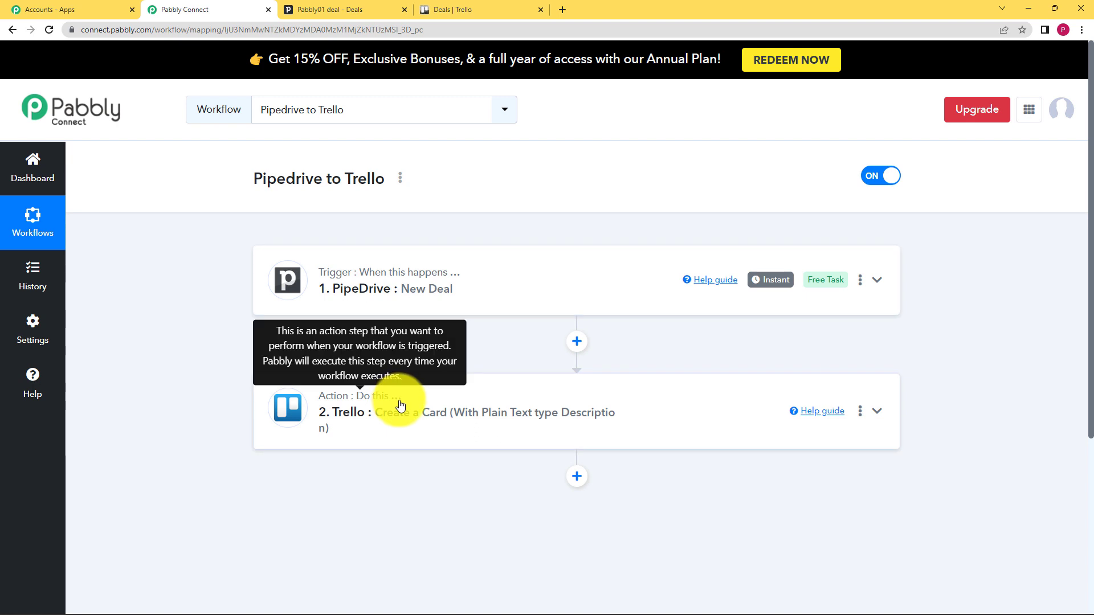
# Expand the PipeDrive New Deal trigger, and switch to Pipedrive to view the Deals pipeline.
pyautogui.click(482, 285)
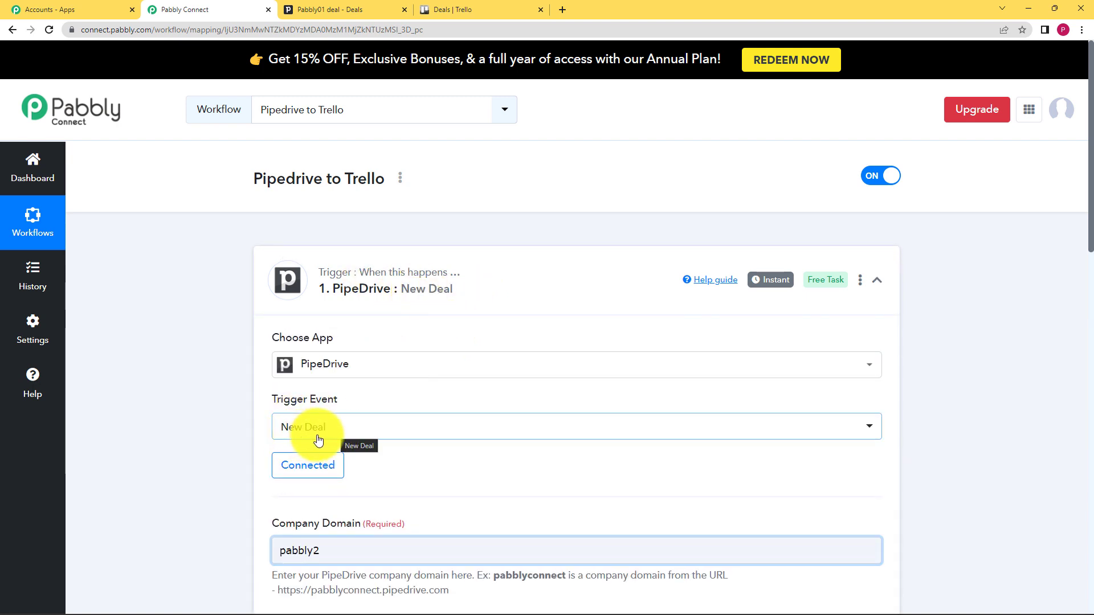
pyautogui.click(298, 9)
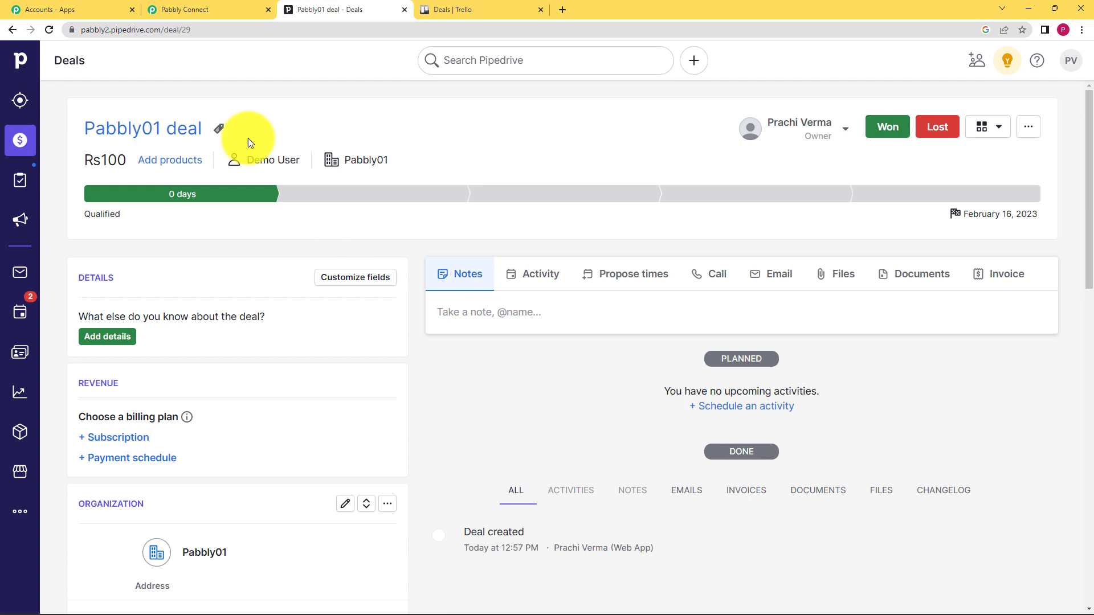
pyautogui.click(20, 140)
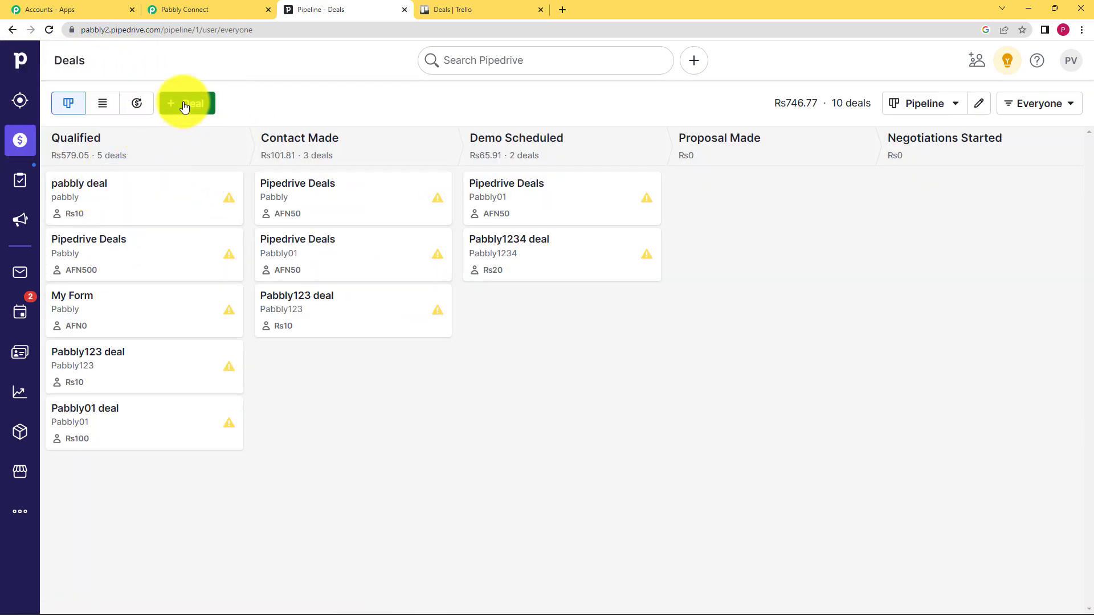
# Go back to Pabbly Connect and review the PipeDrive trigger's company domain and captured response.
pyautogui.click(206, 8)
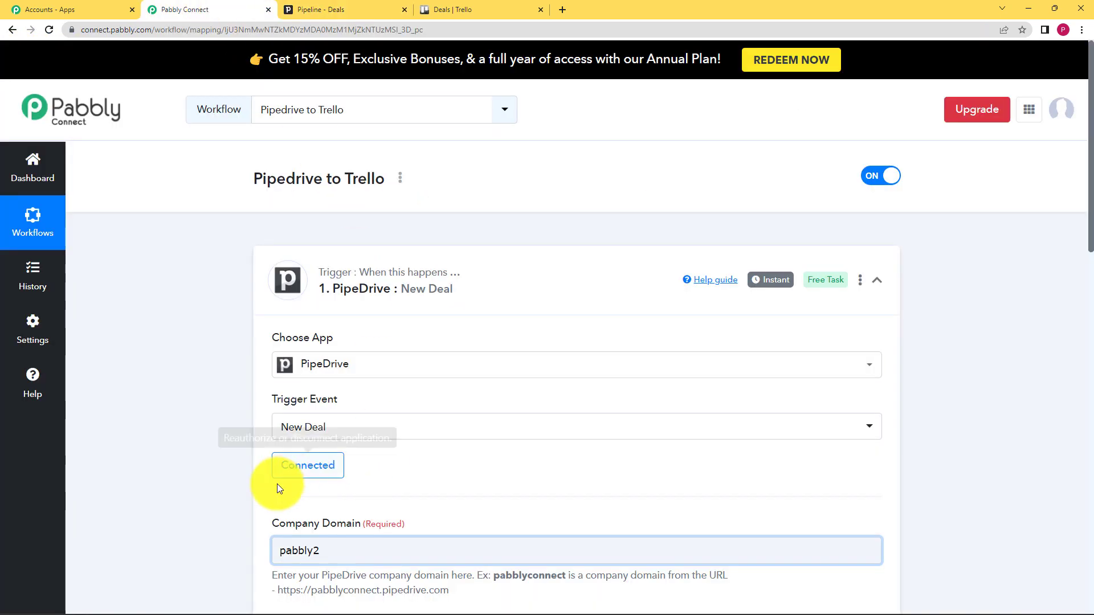
pyautogui.scroll(-5, 275, 485)
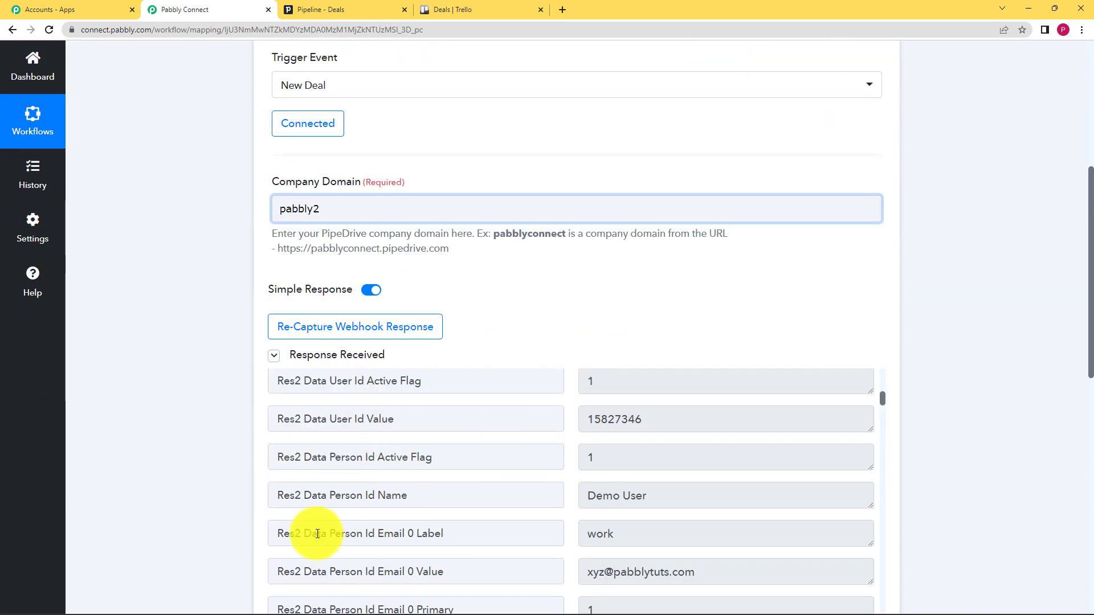
pyautogui.scroll(-4, 308, 501)
pyautogui.scroll(-6, 200, 504)
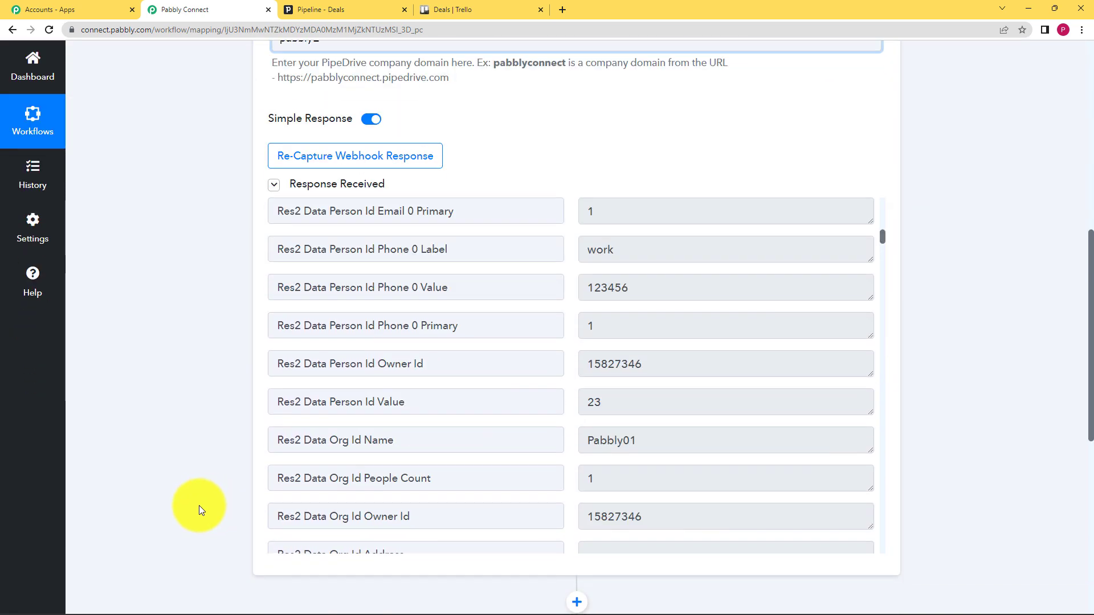
pyautogui.scroll(6, 200, 511)
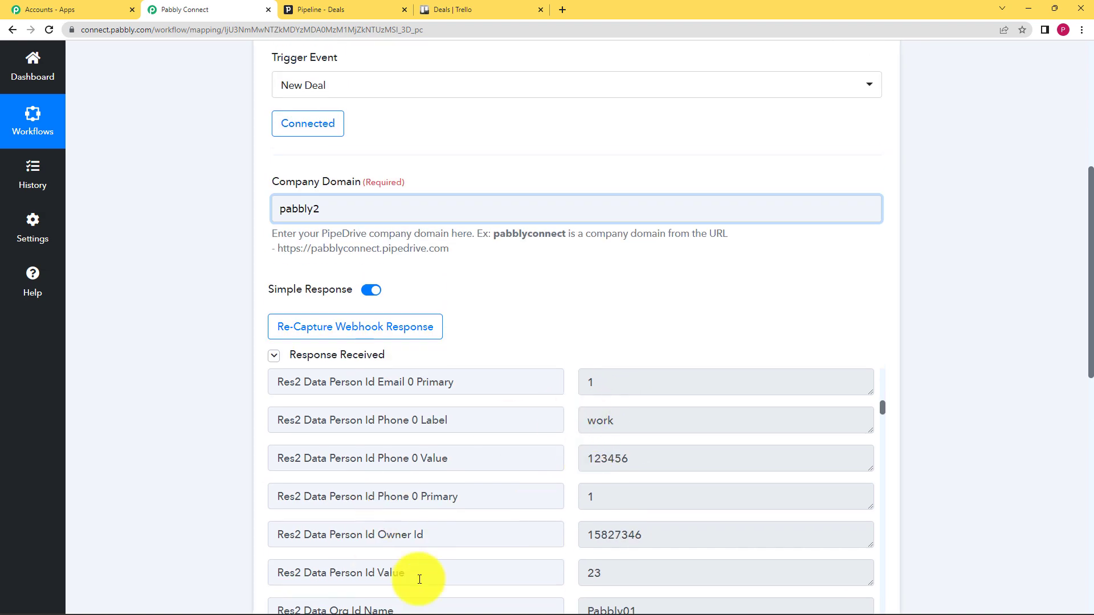
pyautogui.scroll(-6, 241, 514)
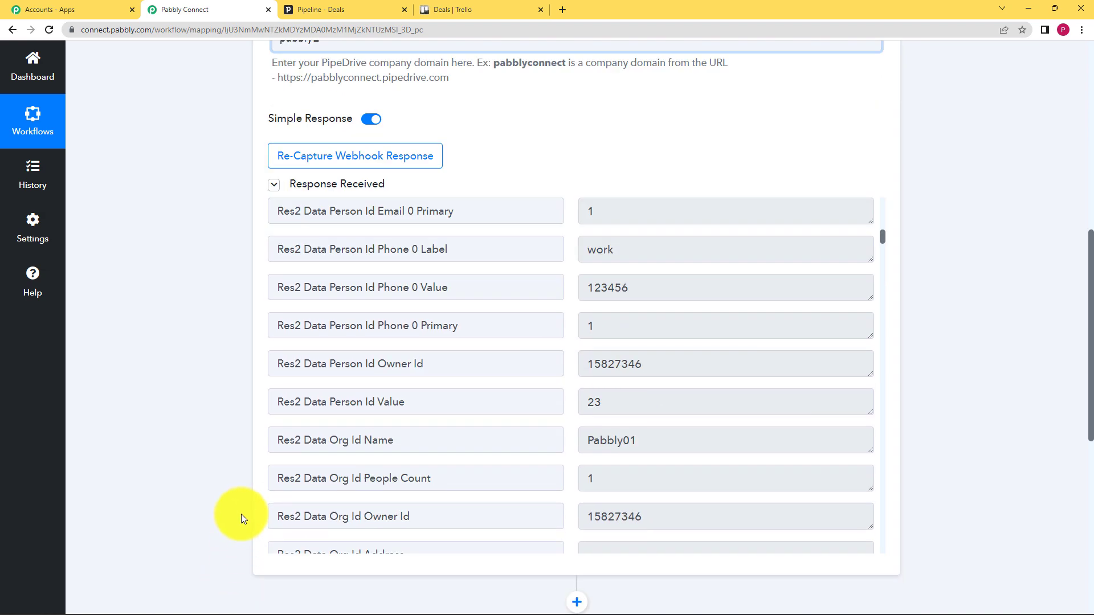
# Expand the Trello action step and review its app, action event and board settings.
pyautogui.click(468, 444)
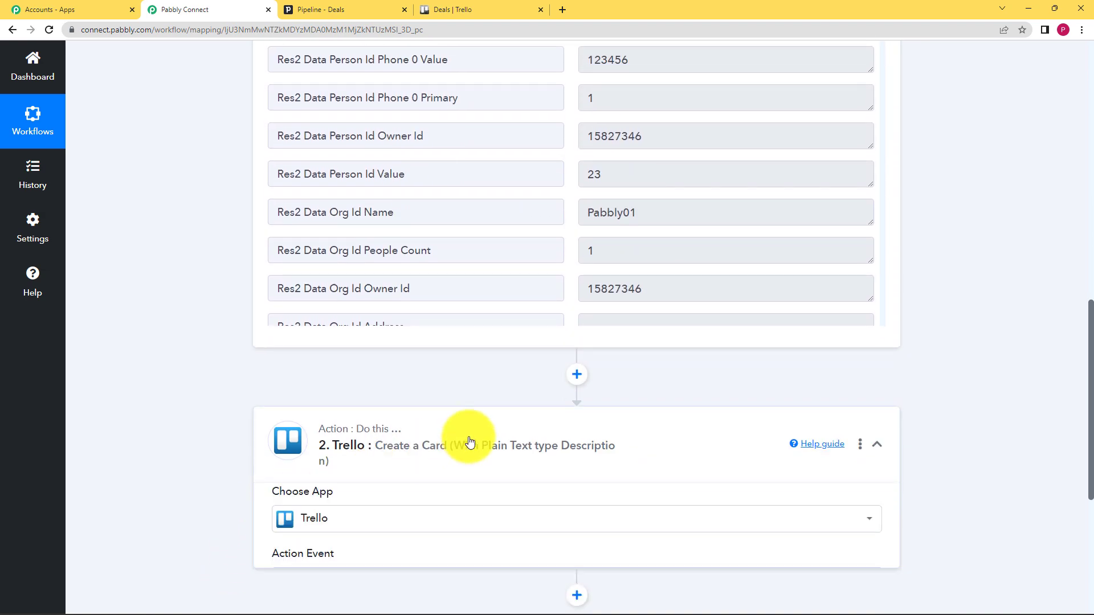
pyautogui.scroll(-1, 211, 465)
pyautogui.scroll(-2, 210, 465)
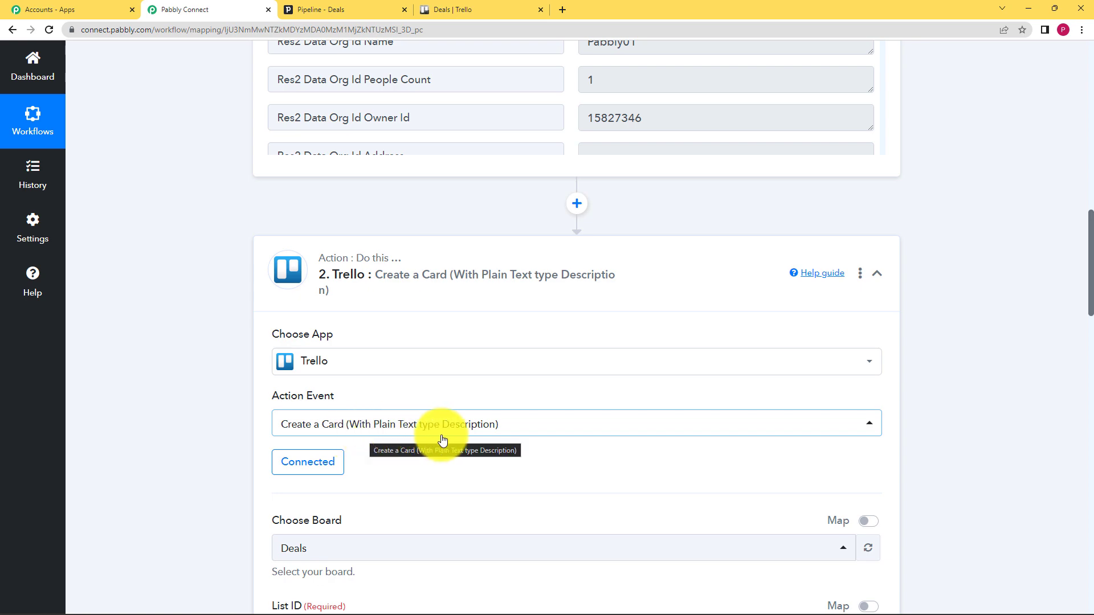
# Recheck the created card's description and due date on the Trello board, and return to Pabbly Connect.
pyautogui.click(439, 9)
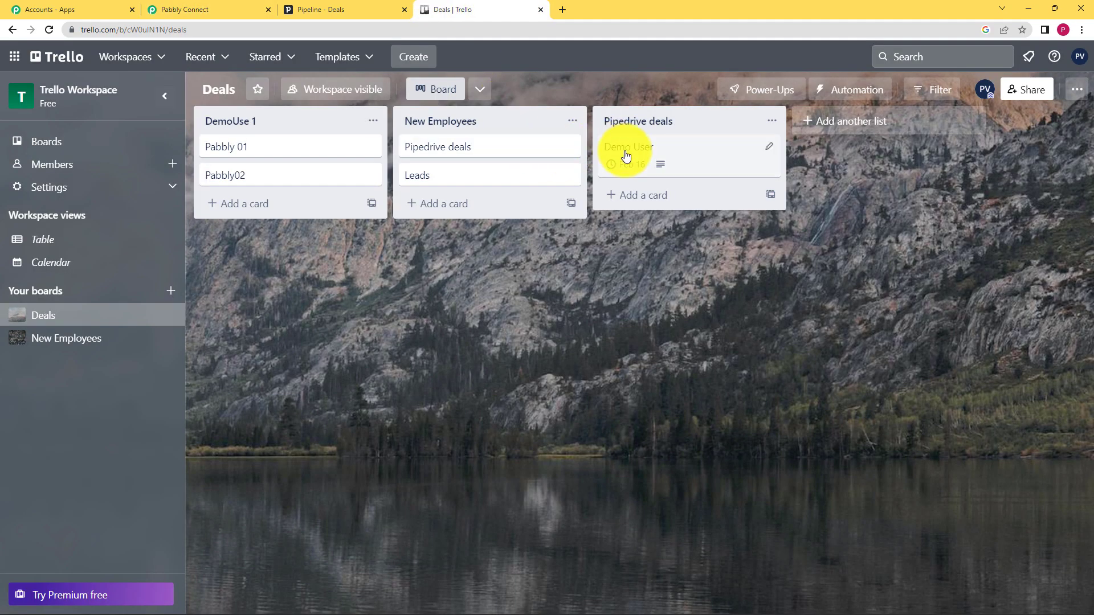
pyautogui.click(627, 155)
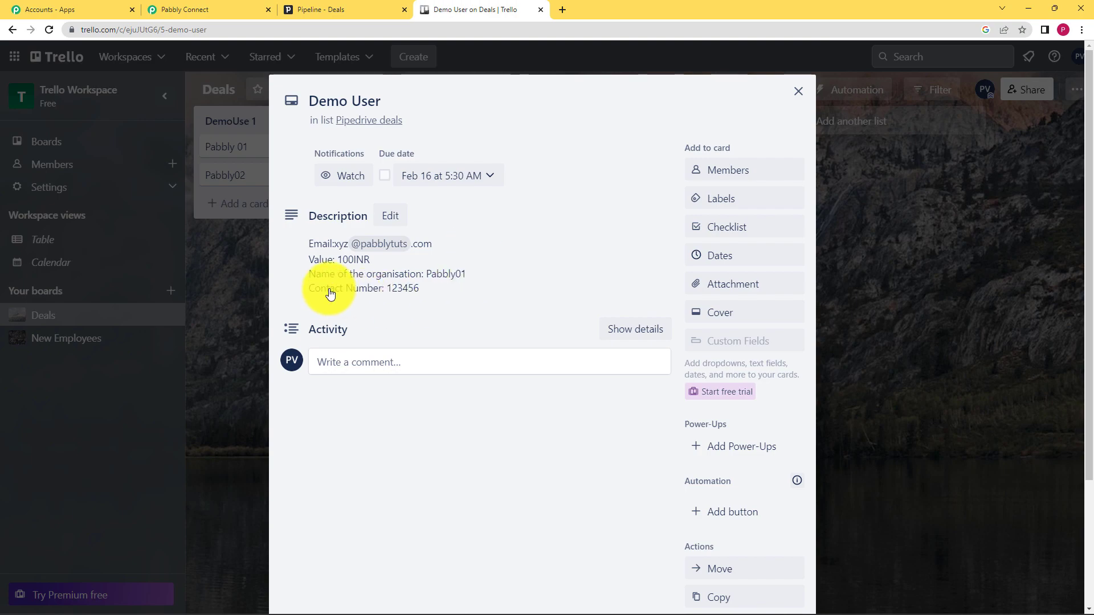
pyautogui.click(798, 91)
pyautogui.click(185, 9)
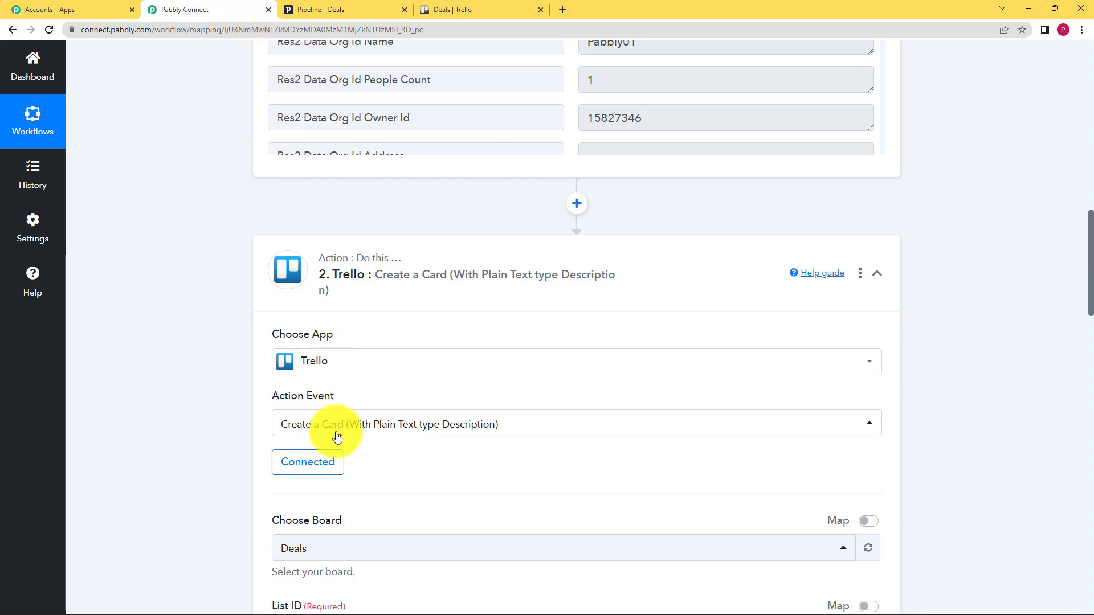
# Review the Trello action's board, list and card name mapping, compare them with the card on the Trello board, and return to Pabbly Connect.
pyautogui.scroll(-3, 207, 481)
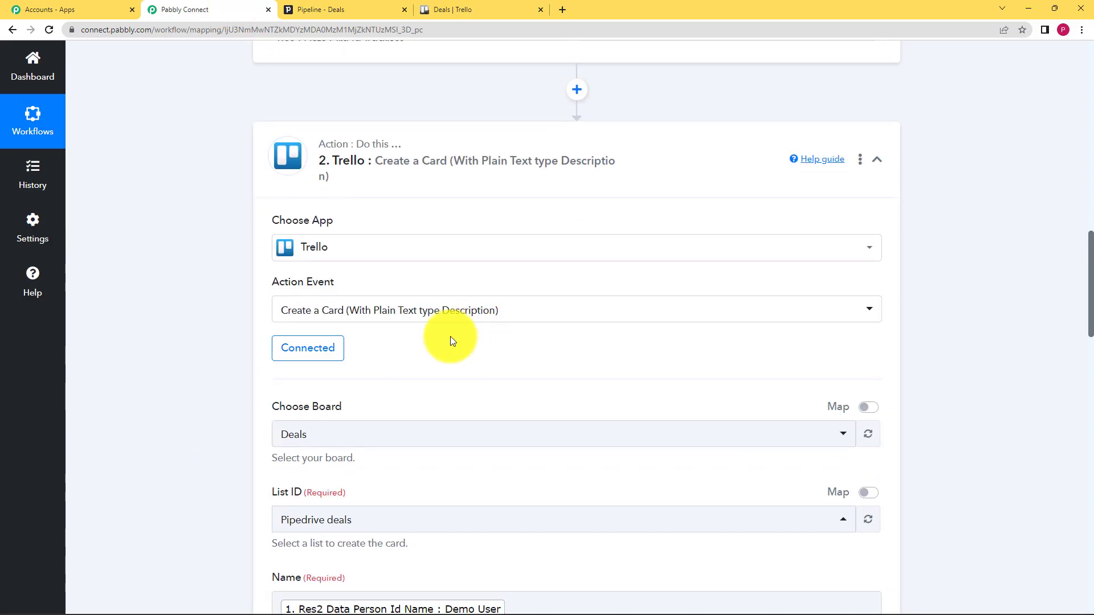
pyautogui.scroll(-3, 162, 533)
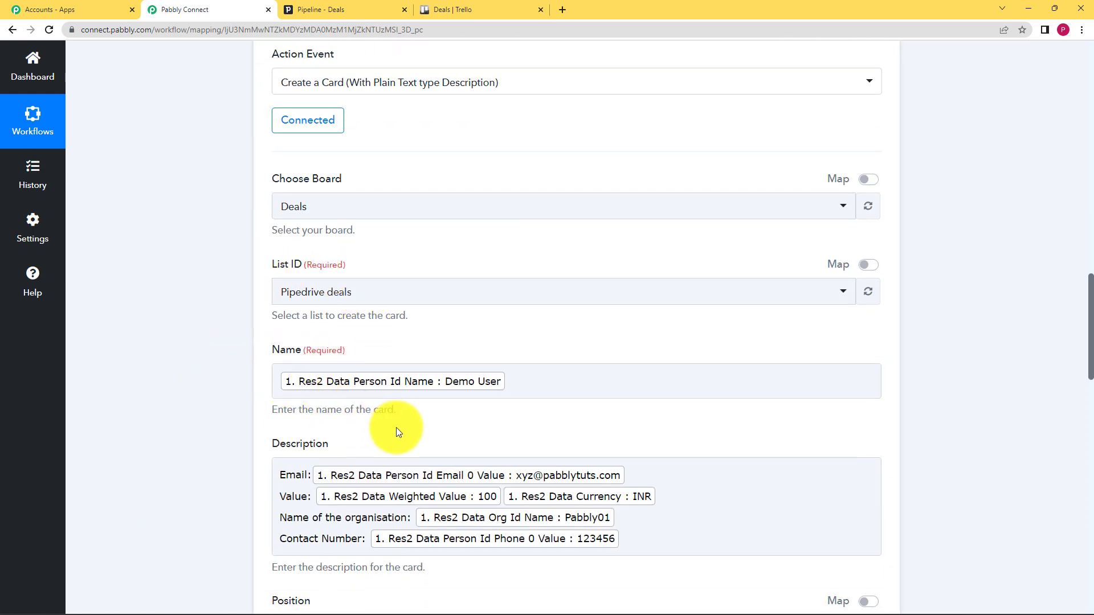
pyautogui.click(502, 10)
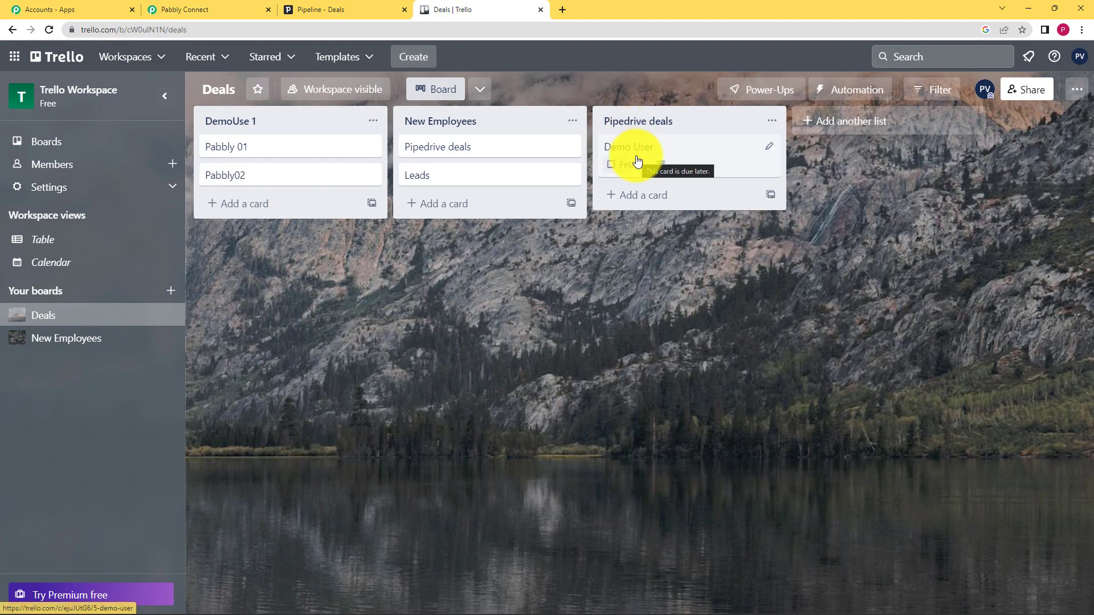
pyautogui.click(228, 9)
# Review the action's description, position and due date fields, check them against the card in Trello, and return to Pabbly Connect.
pyautogui.scroll(-2, 269, 433)
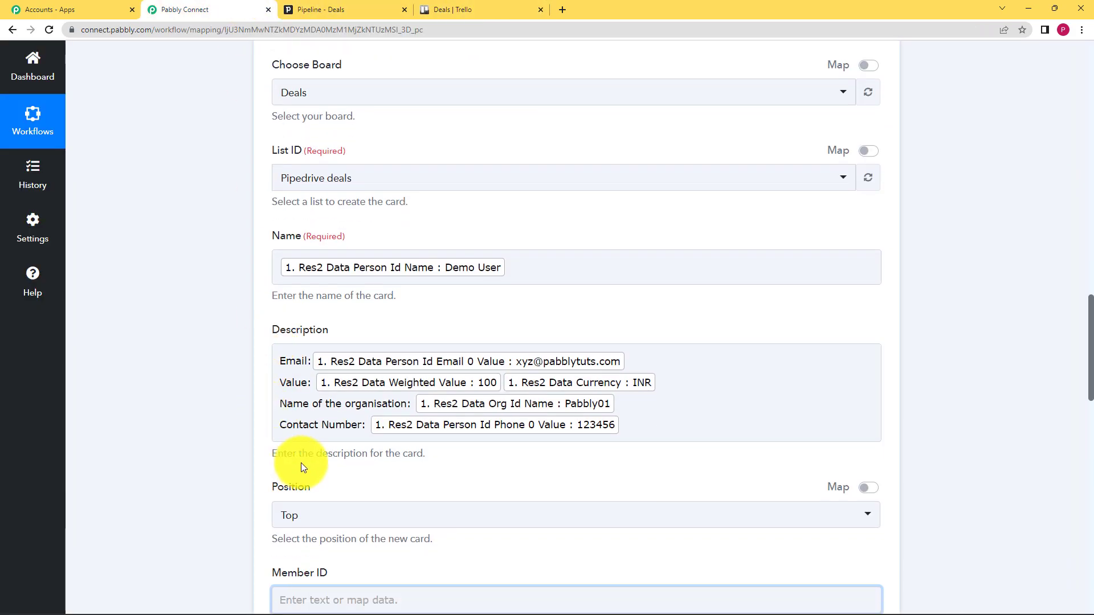
pyautogui.scroll(-4, 243, 484)
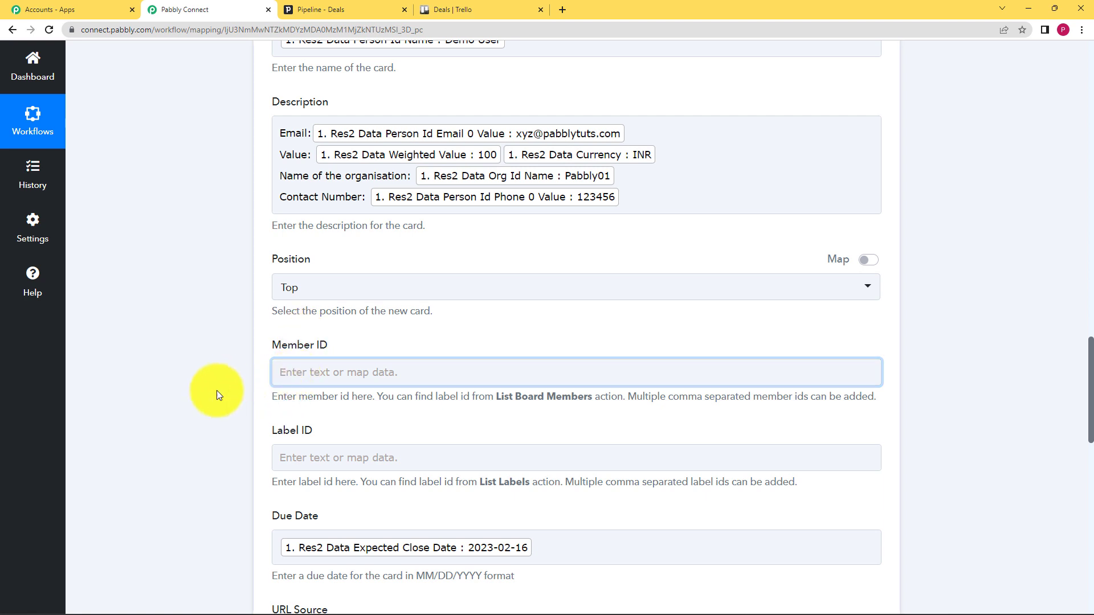
pyautogui.scroll(-2, 217, 399)
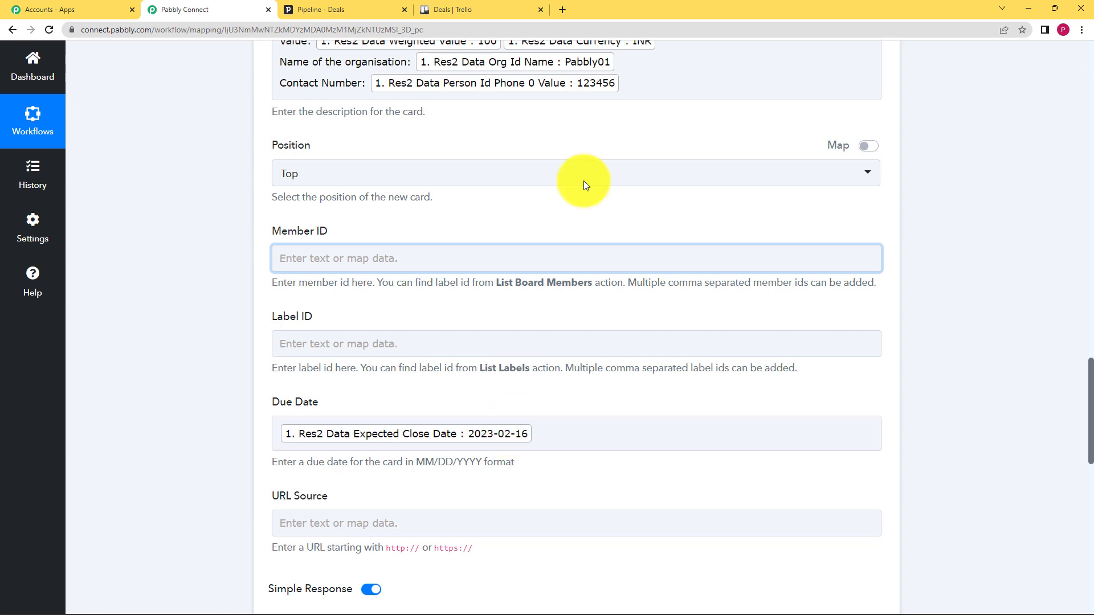
pyautogui.click(512, 7)
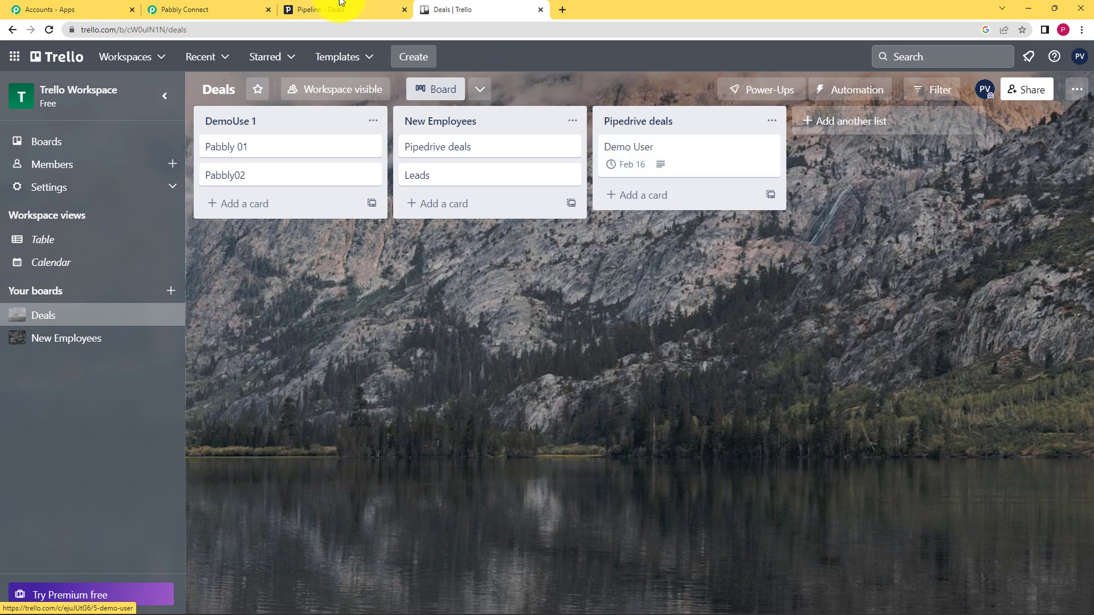
pyautogui.click(237, 7)
# Examine the response received from the Trello action, and switch to the Trello Deals board to view the created card.
pyautogui.scroll(-3, 263, 379)
pyautogui.scroll(-3, 289, 486)
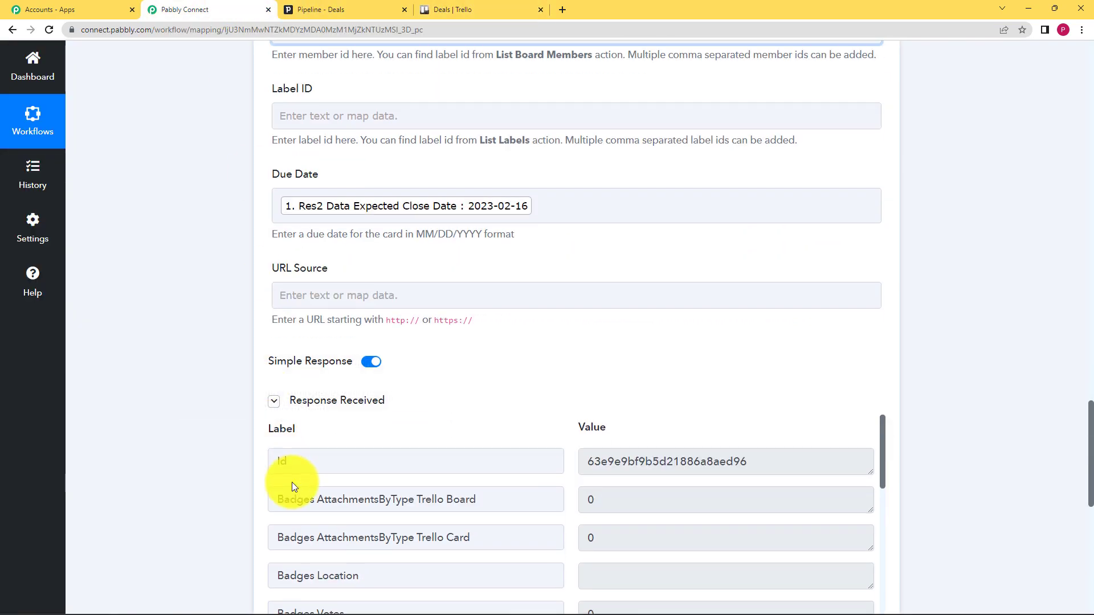
pyautogui.scroll(-6, 245, 532)
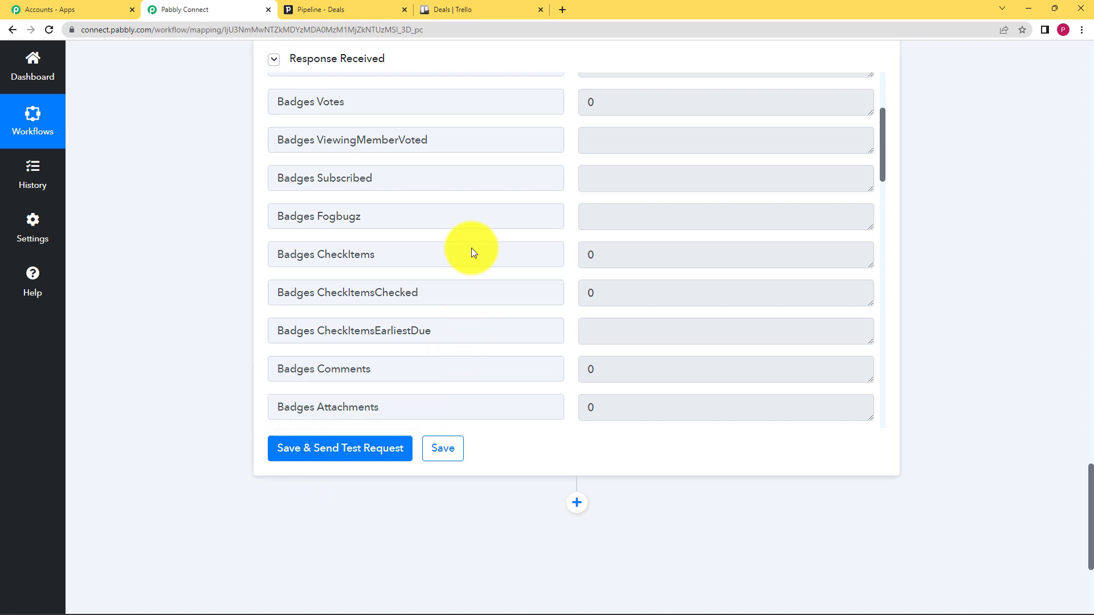
pyautogui.scroll(3, 498, 344)
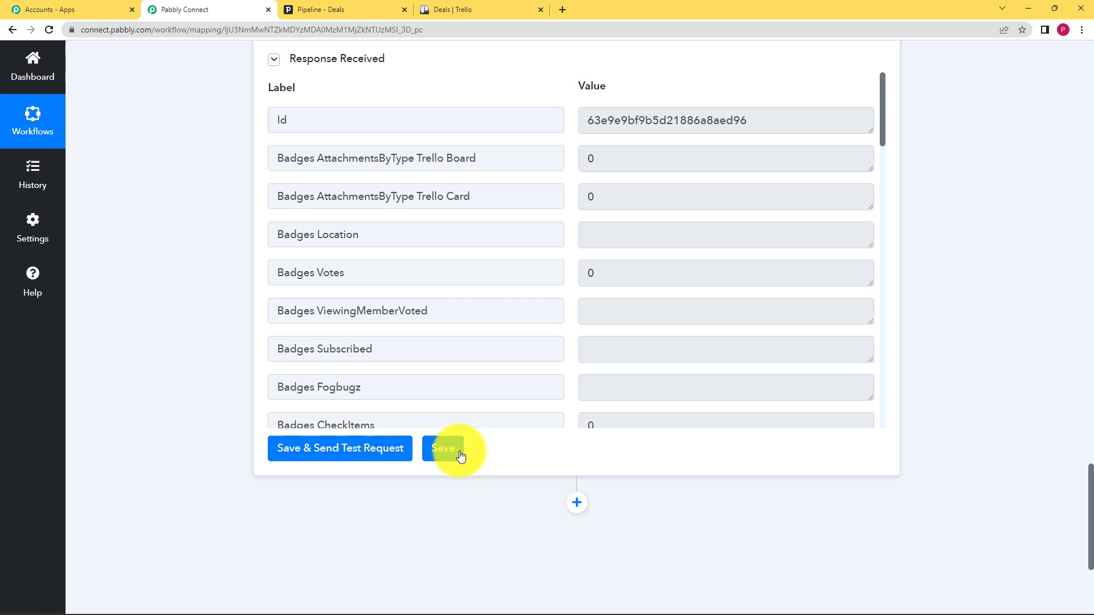
pyautogui.scroll(7, 367, 342)
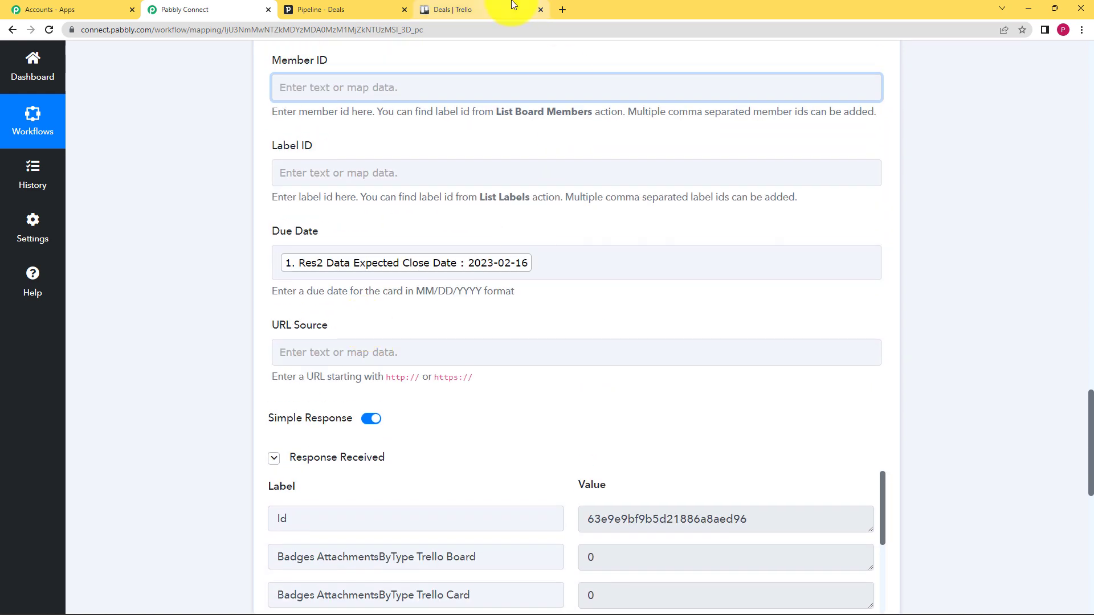
pyautogui.click(467, 9)
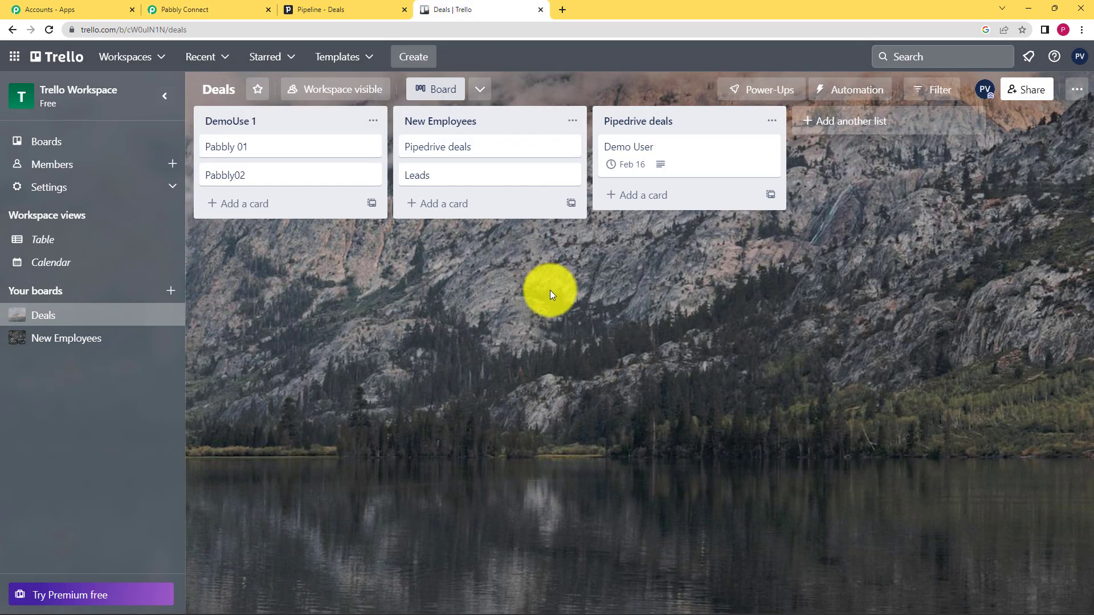